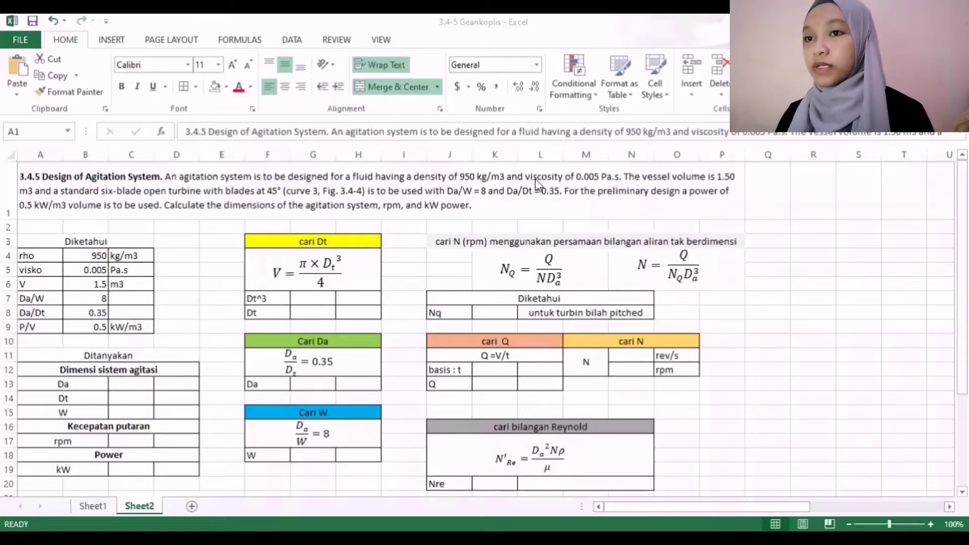
# - Review the given data (rho, viscosity, V, ratios) and the Dt volume equation, selecting cell G7
pyautogui.click(418, 192)
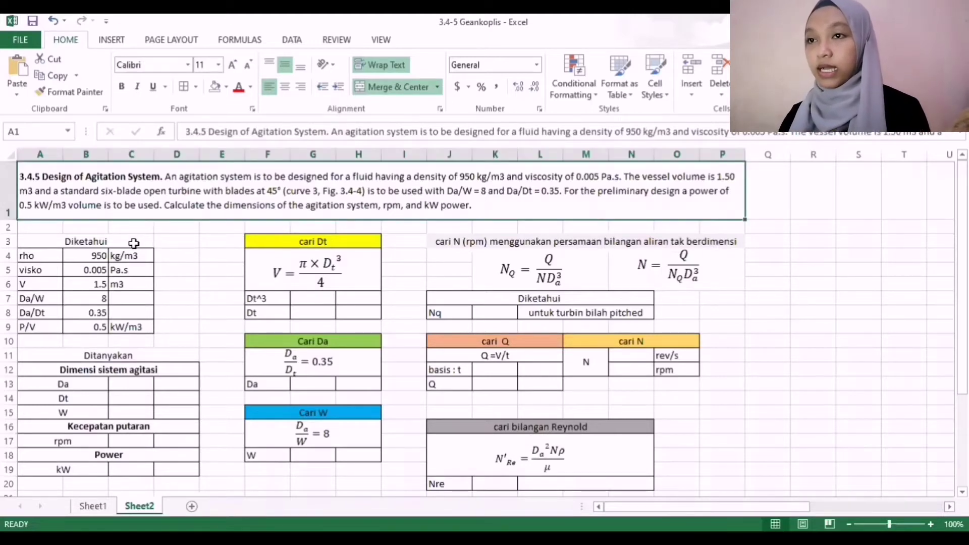
pyautogui.click(126, 243)
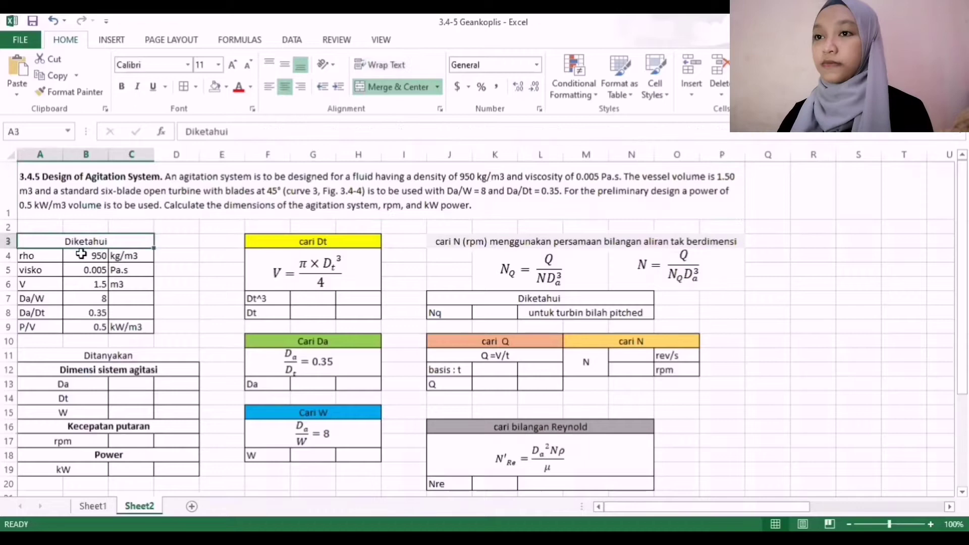
pyautogui.click(45, 252)
pyautogui.press('Down')
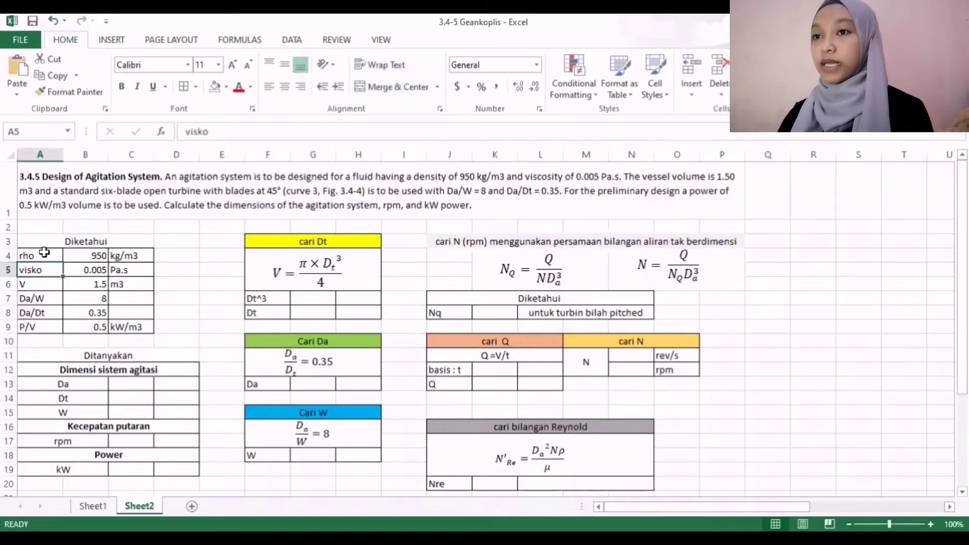
pyautogui.press('Down')
pyautogui.press('Down')
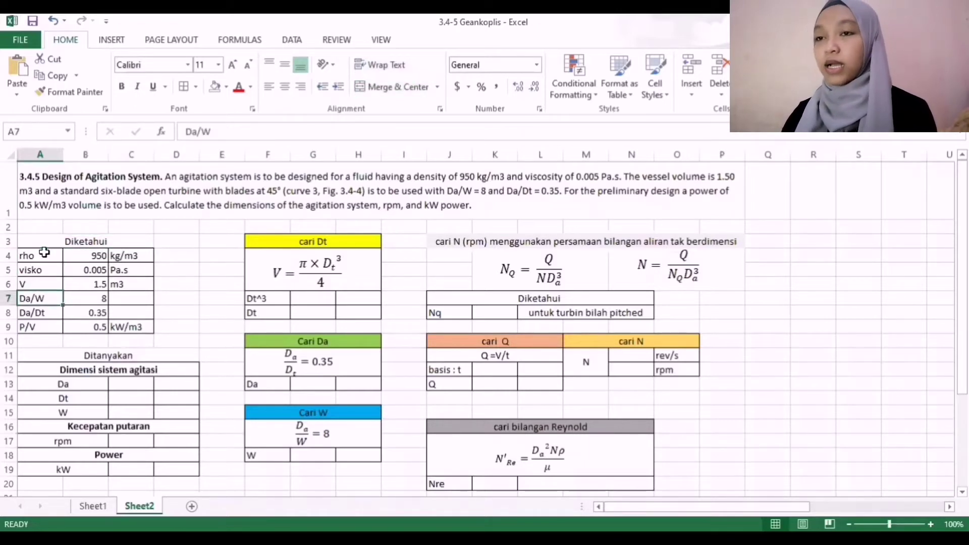
pyautogui.press('Down')
pyautogui.press('Down')
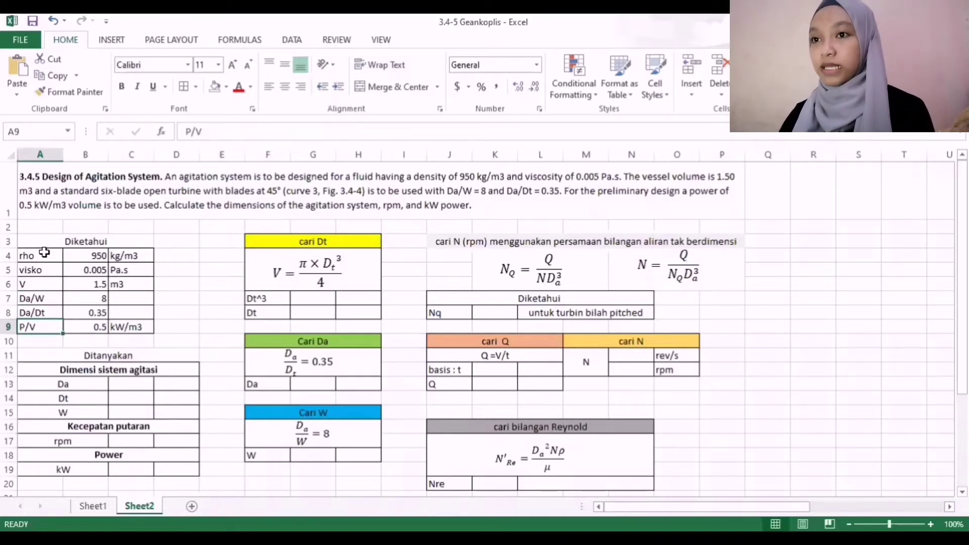
pyautogui.press('Right')
pyautogui.press('Right')
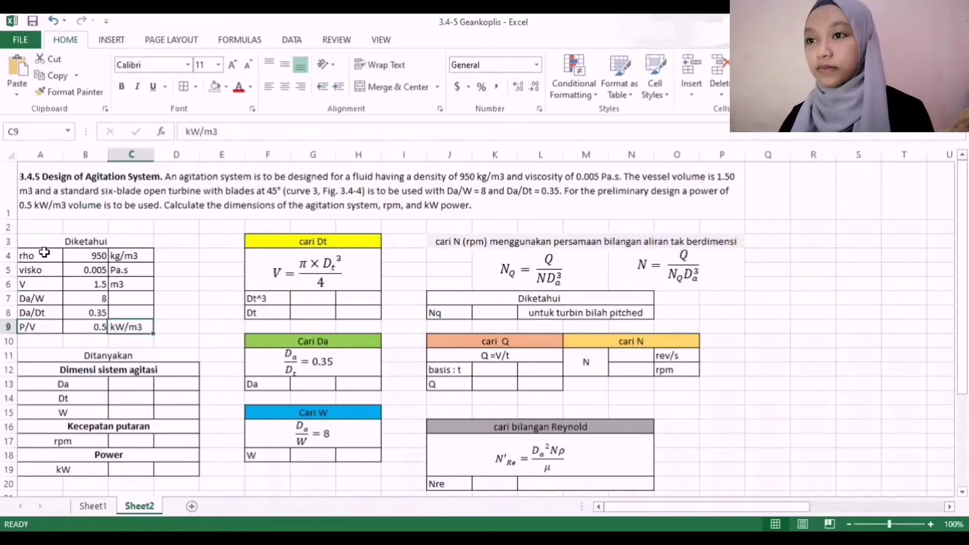
pyautogui.press('Right')
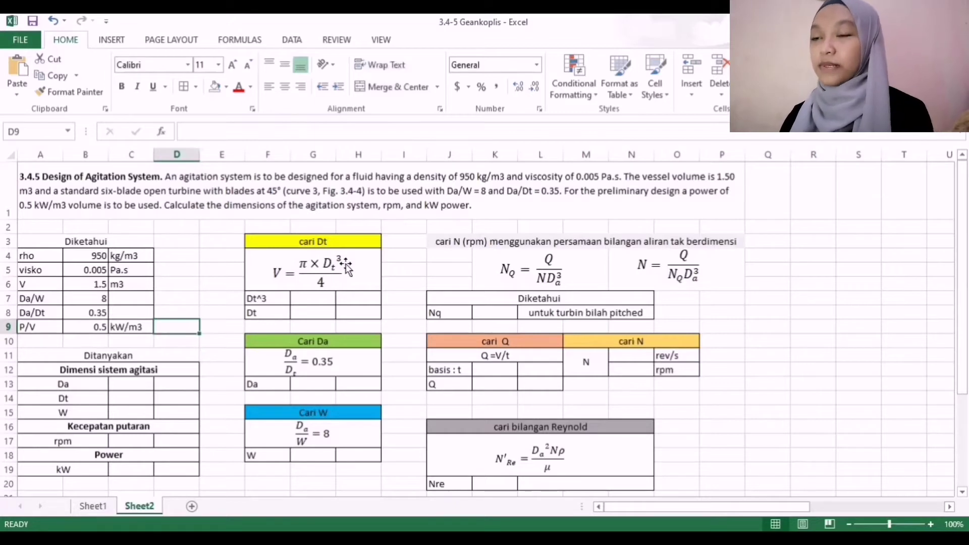
pyautogui.click(311, 277)
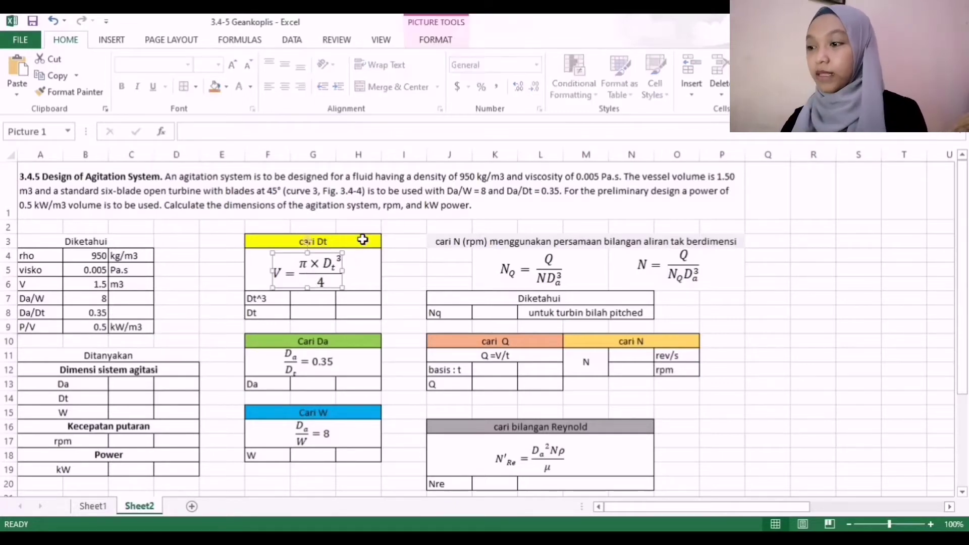
pyautogui.click(361, 248)
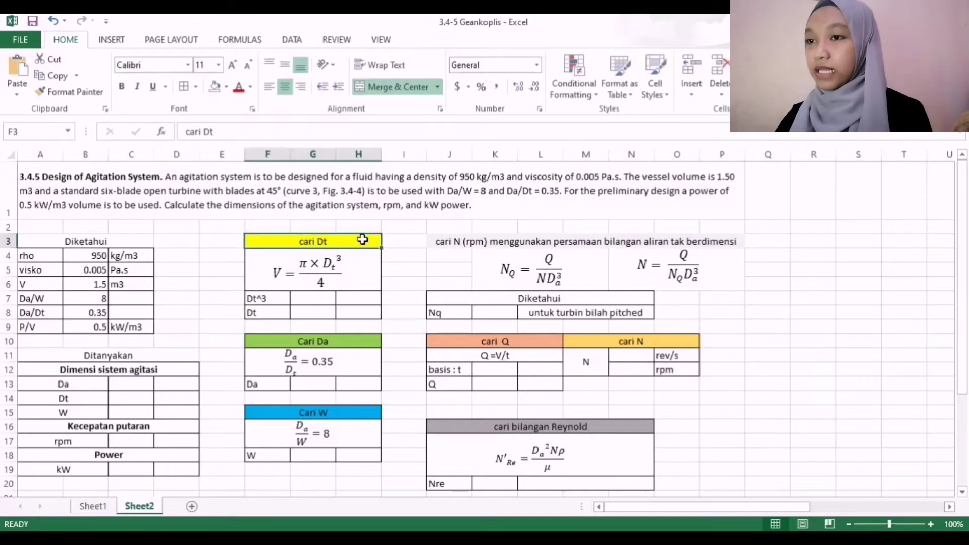
pyautogui.click(359, 265)
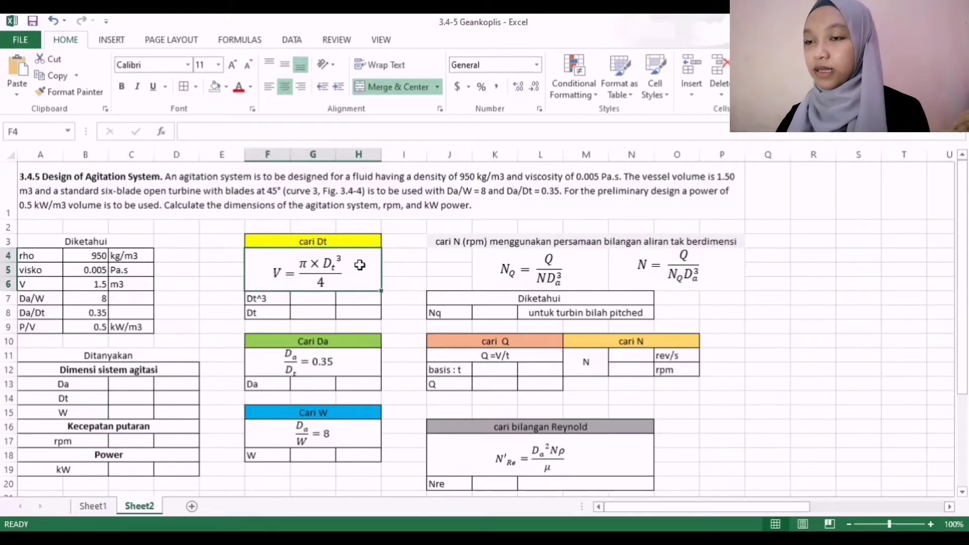
pyautogui.click(309, 300)
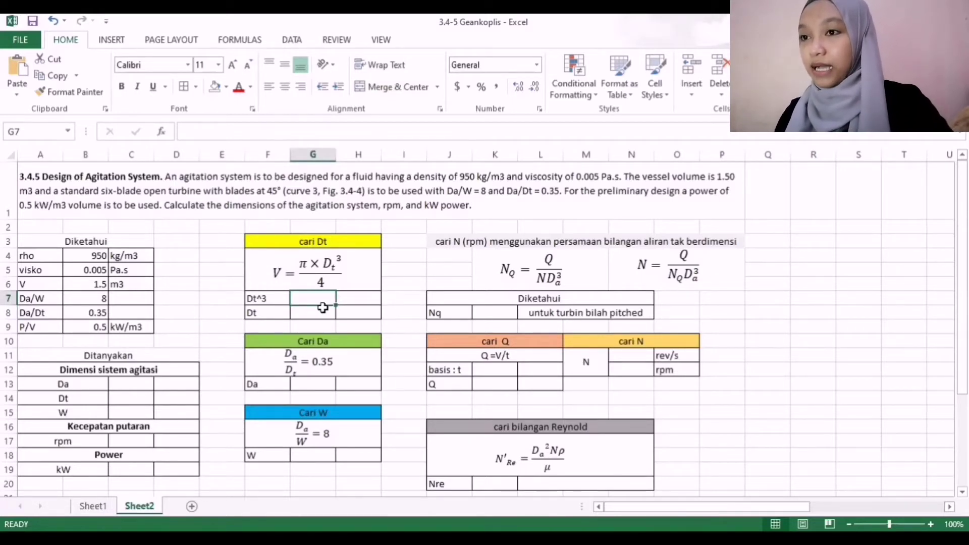
# - Enter =(B6*4)/3.14 in G7 for Dt^3, giving 1.910828, with unit m^3 in H7
pyautogui.write('=')
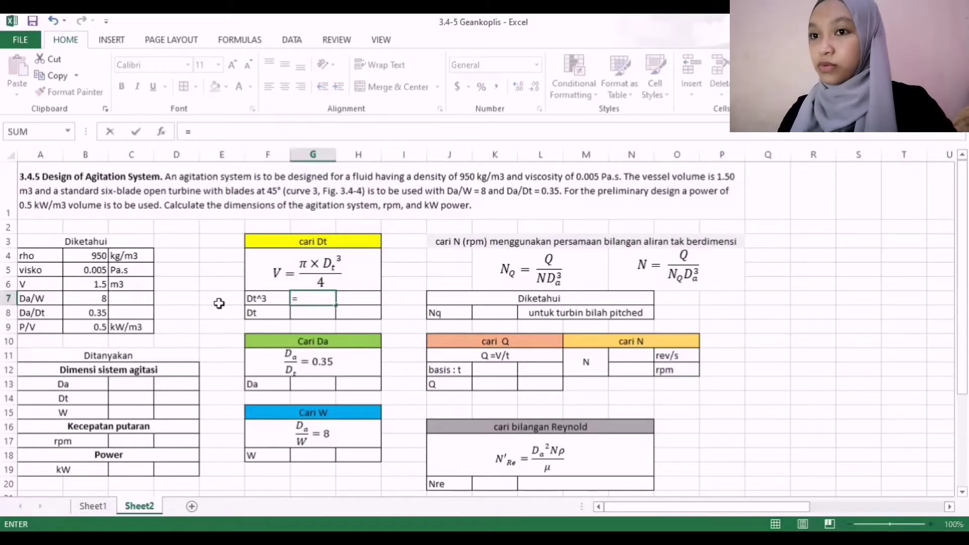
pyautogui.click(84, 285)
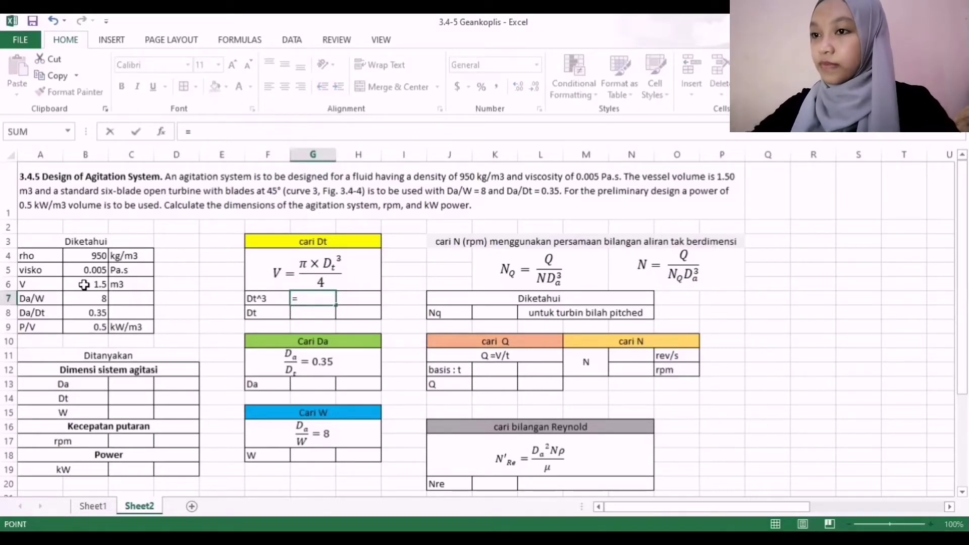
pyautogui.click(83, 285)
pyautogui.press('BackSpace')
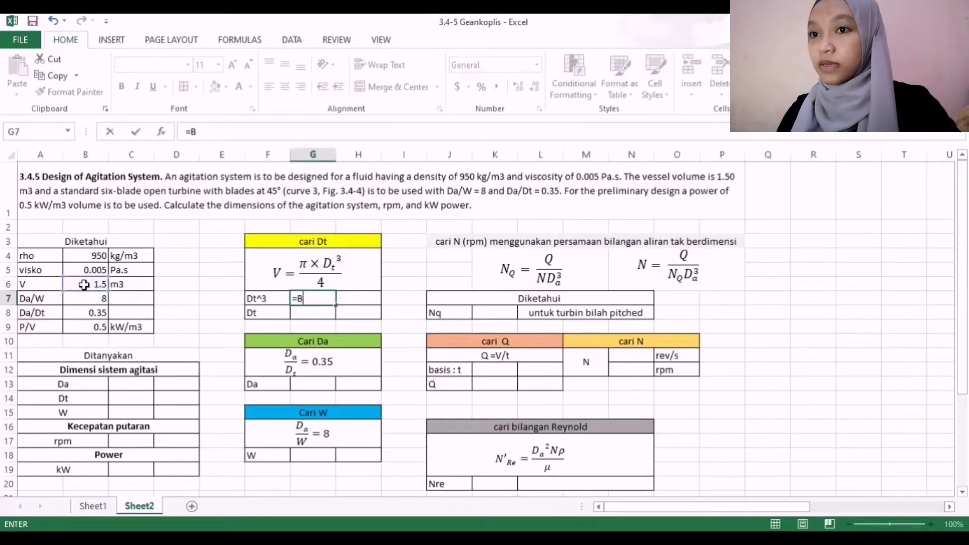
pyautogui.press('BackSpace')
pyautogui.write('(')
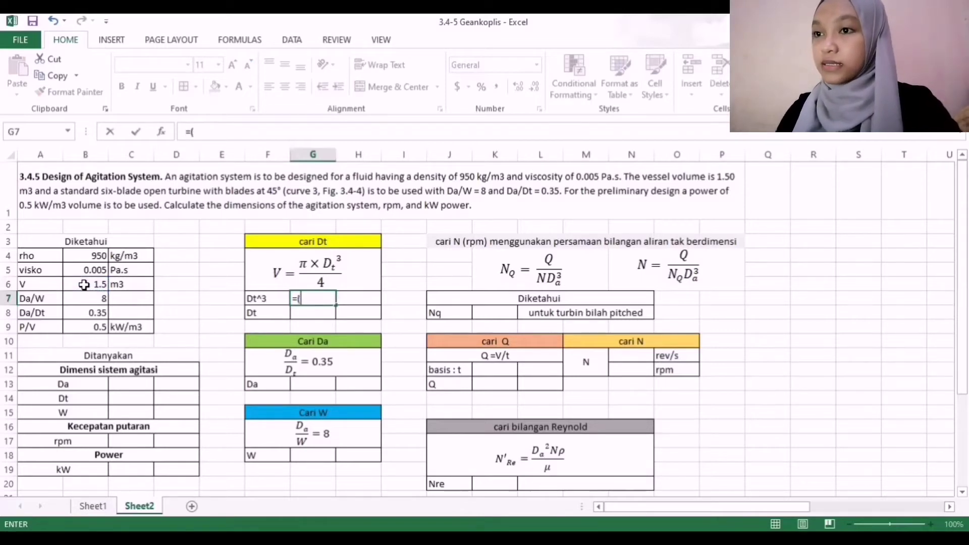
pyautogui.click(96, 285)
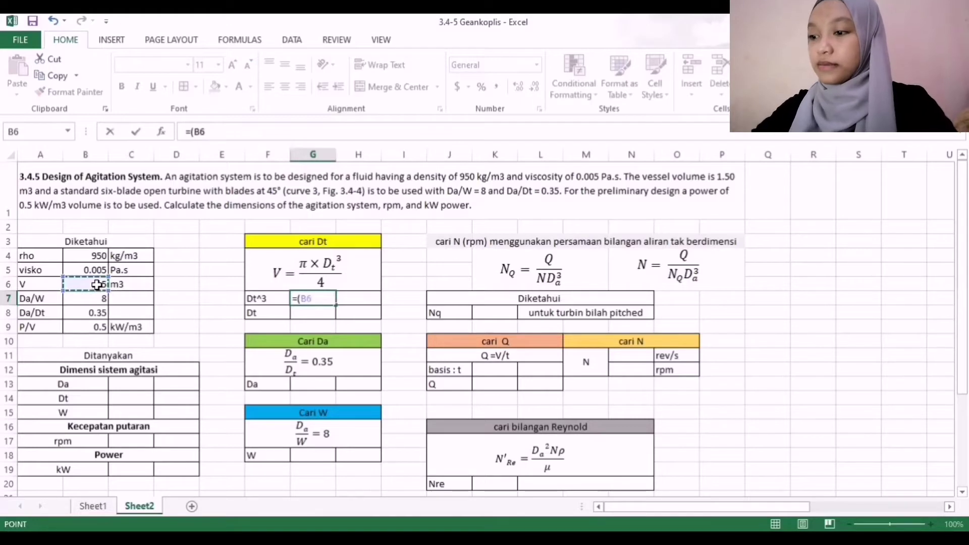
pyautogui.write('*4')
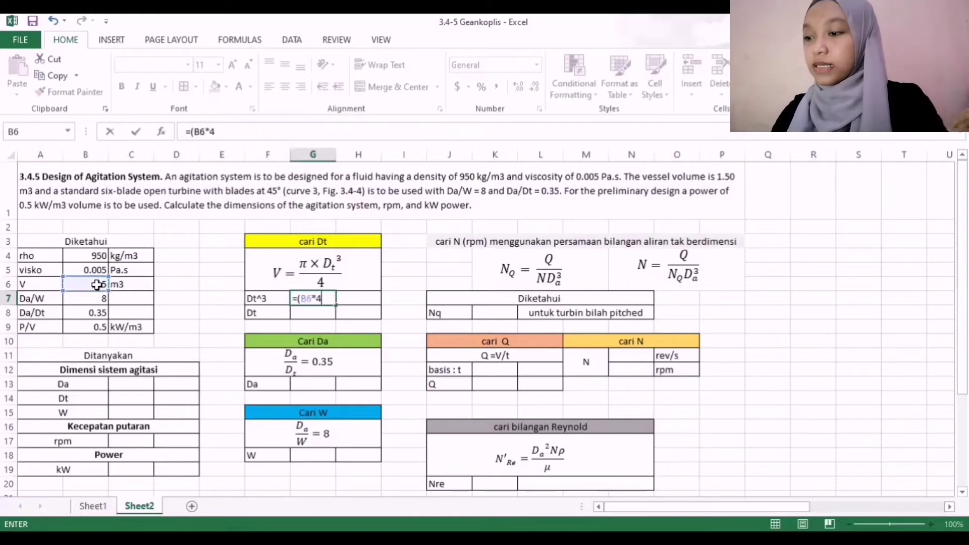
pyautogui.write(')/')
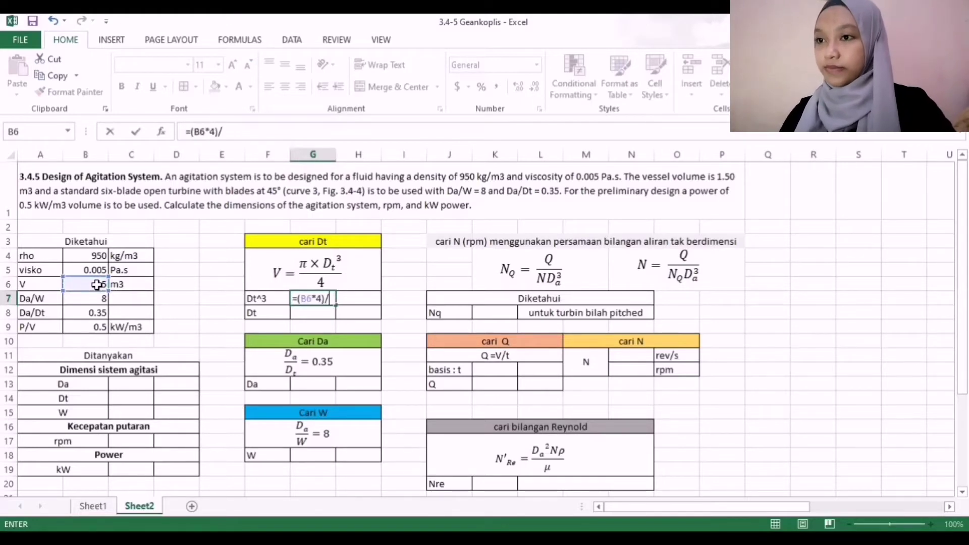
pyautogui.write('3.14')
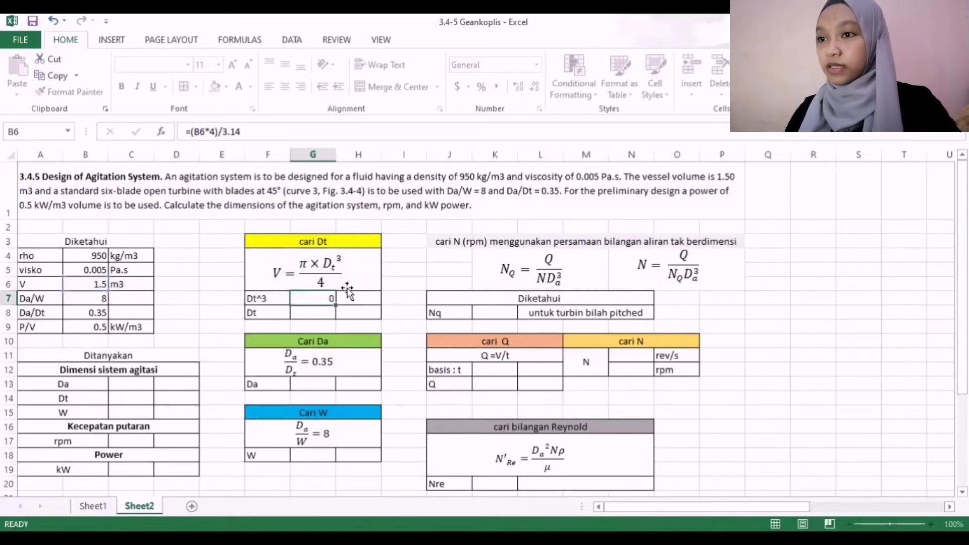
pyautogui.press('Return')
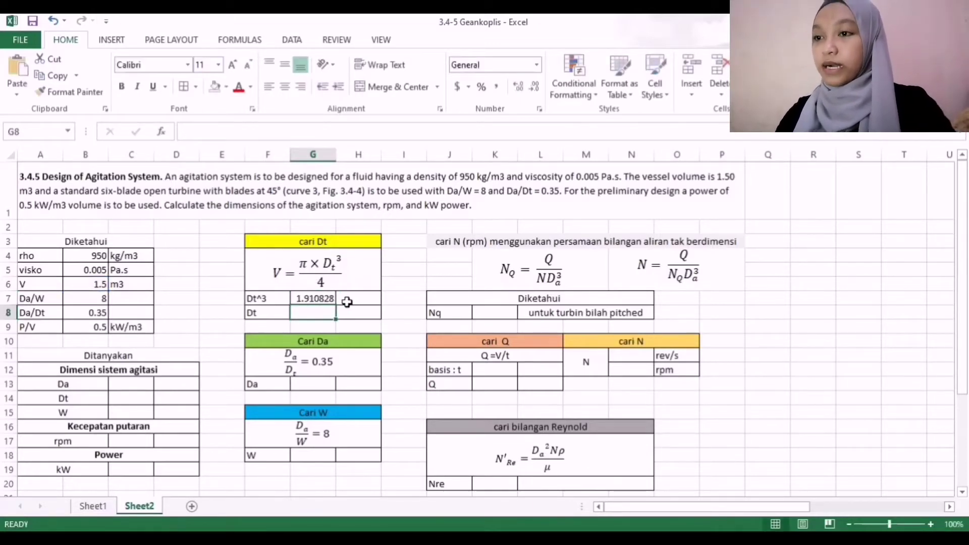
pyautogui.click(358, 302)
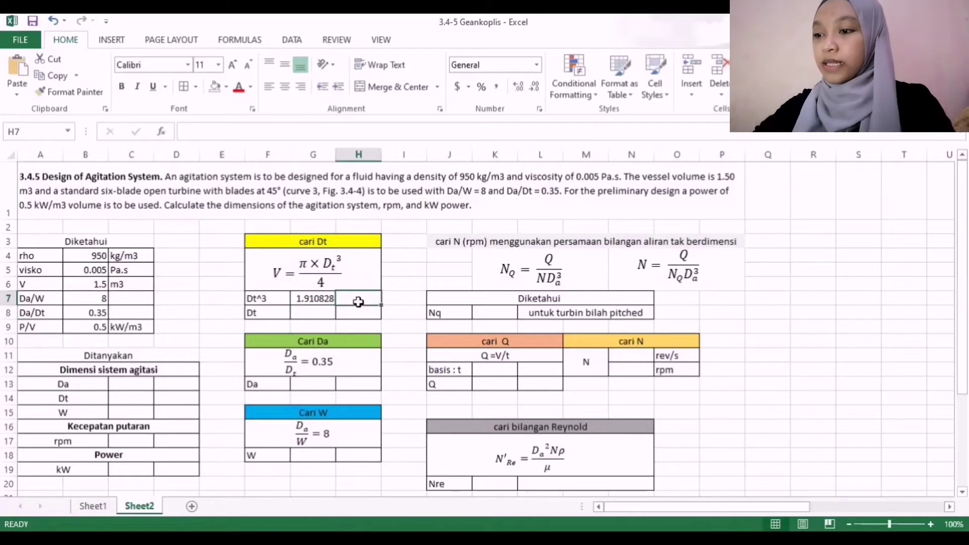
pyautogui.write('m')
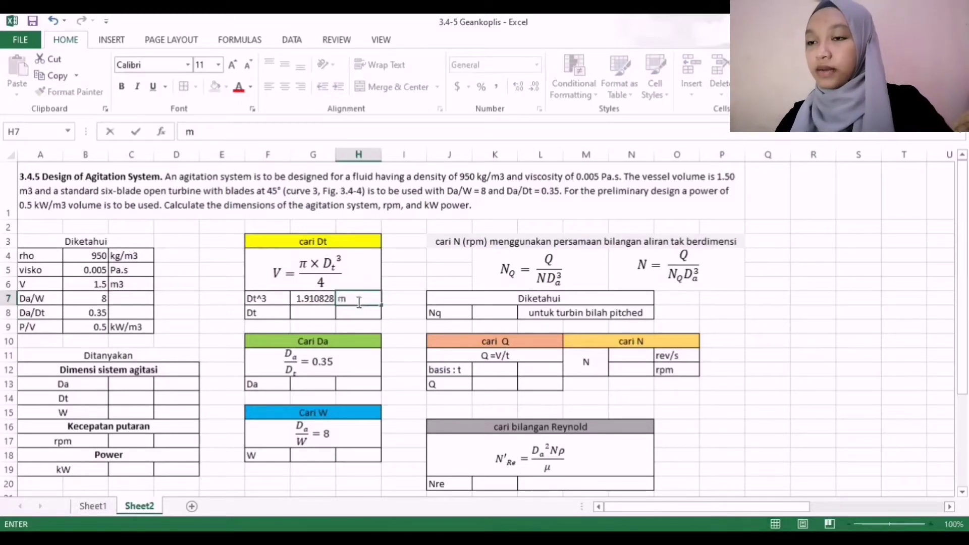
pyautogui.write('^')
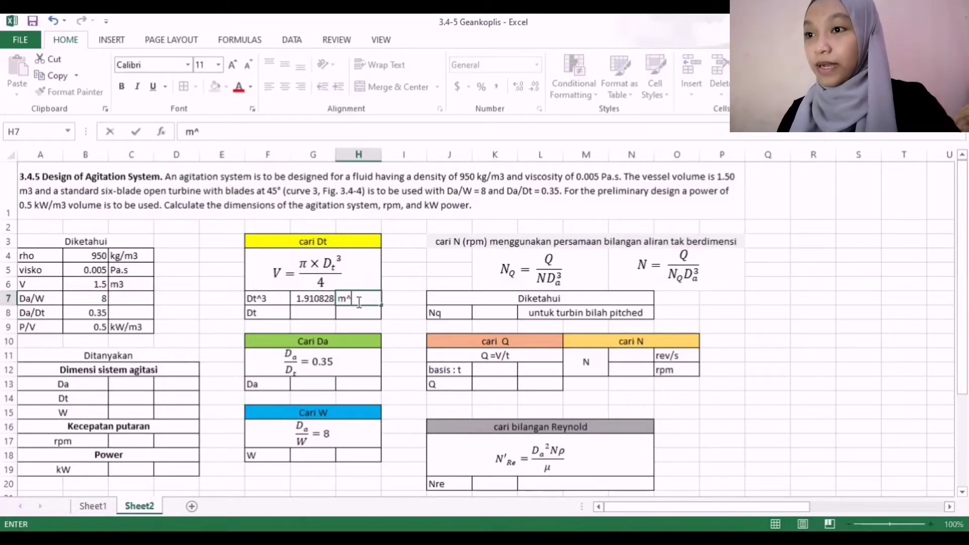
pyautogui.write('3')
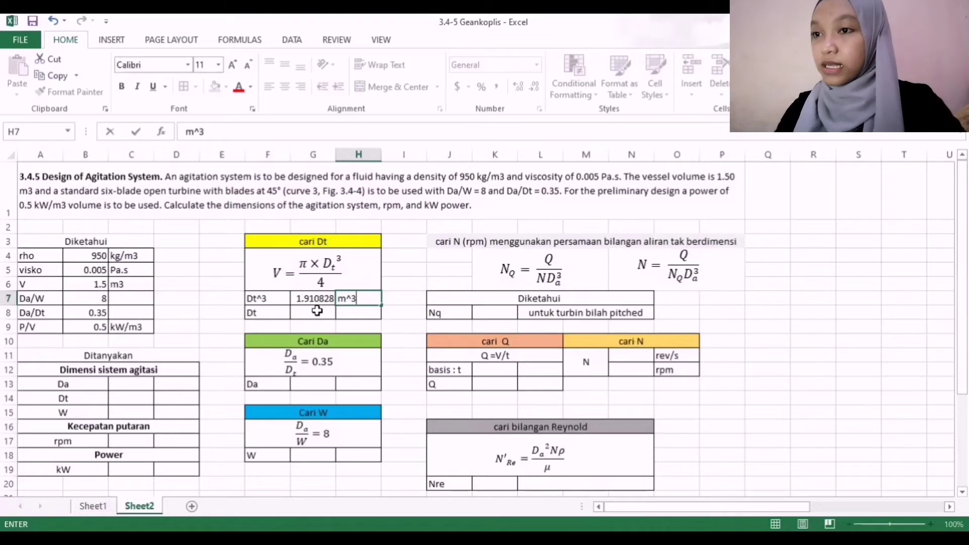
# - Enter =G7^(1/3) in G8 for Dt, giving 1.240911, with unit m in H8
pyautogui.click(316, 311)
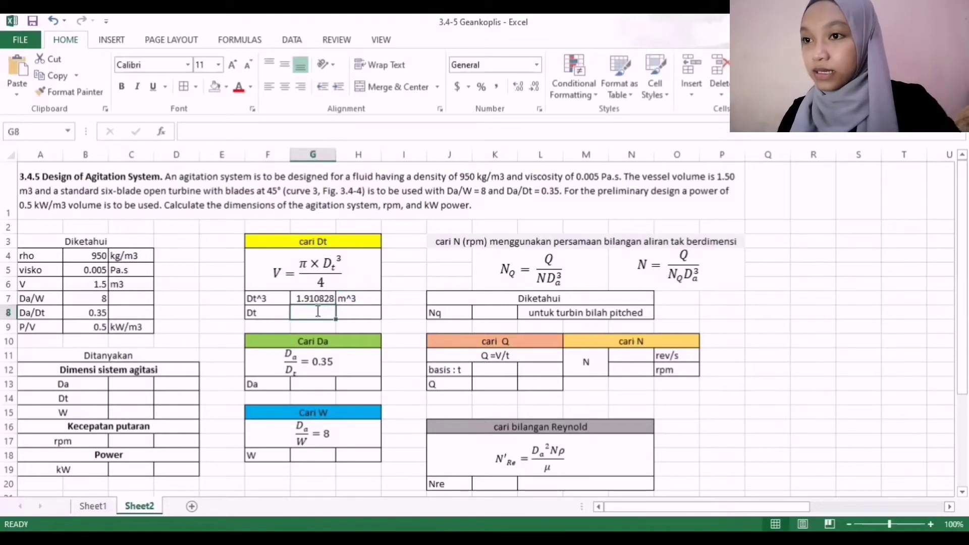
pyautogui.write('=')
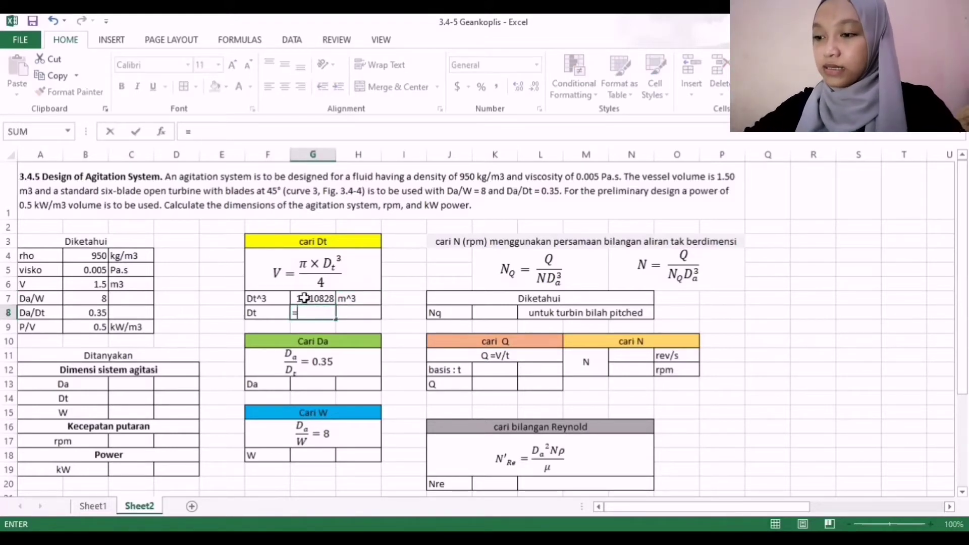
pyautogui.click(304, 298)
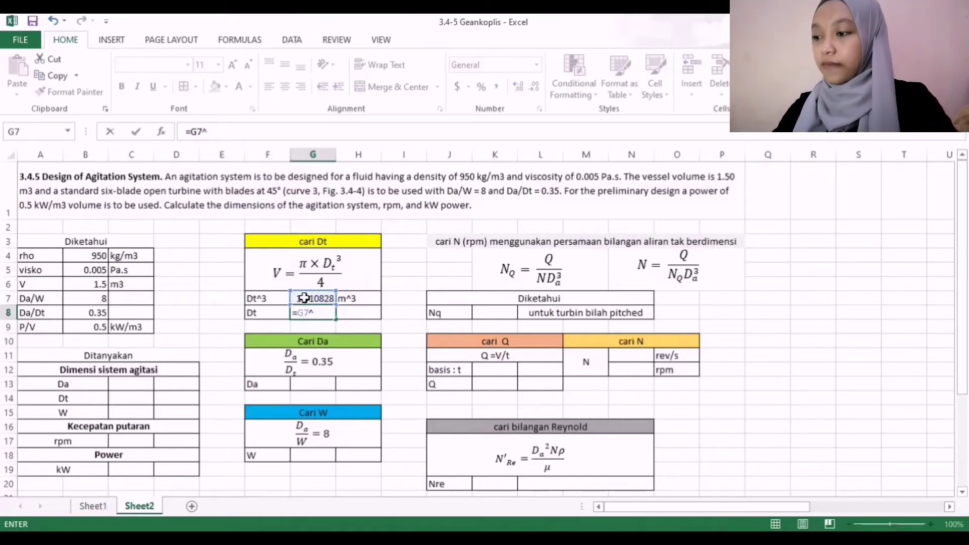
pyautogui.write('(1/3')
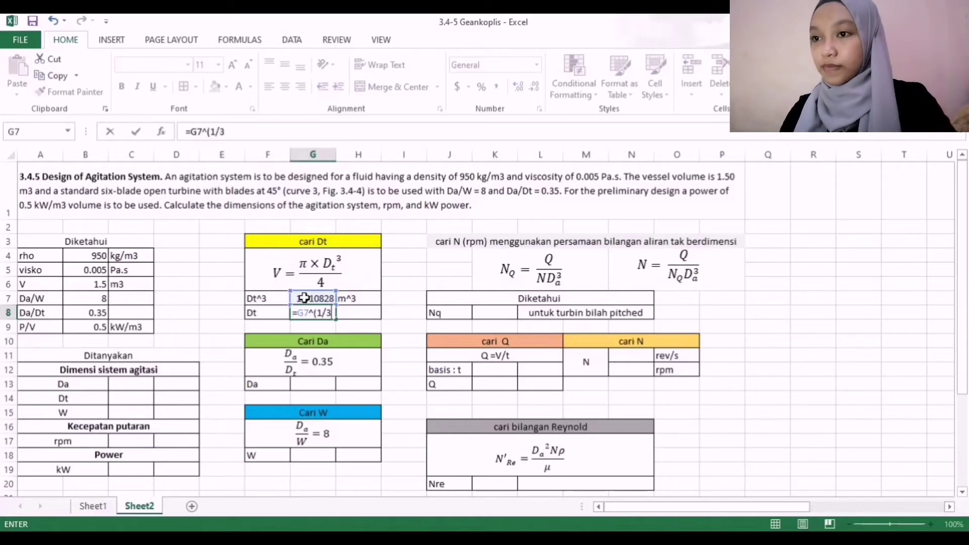
pyautogui.write(')')
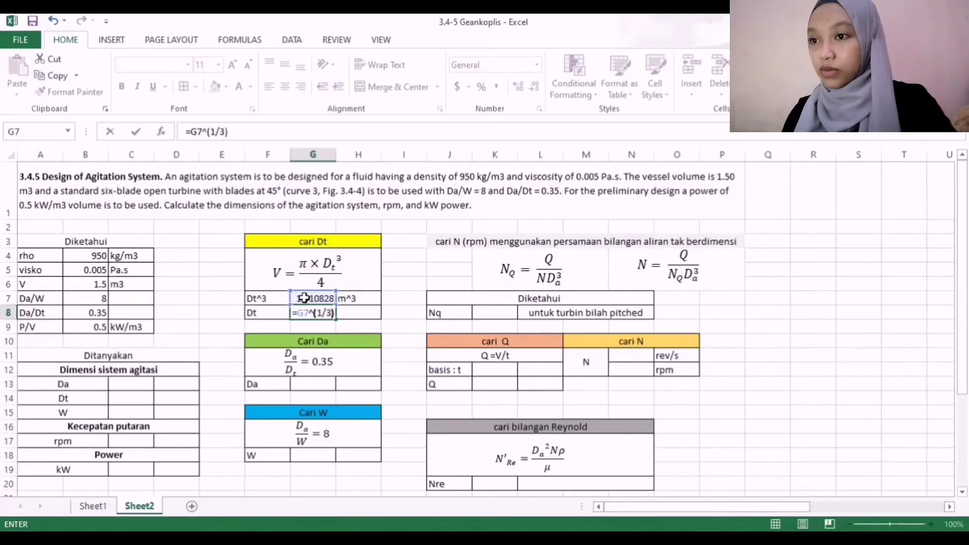
pyautogui.press('Return')
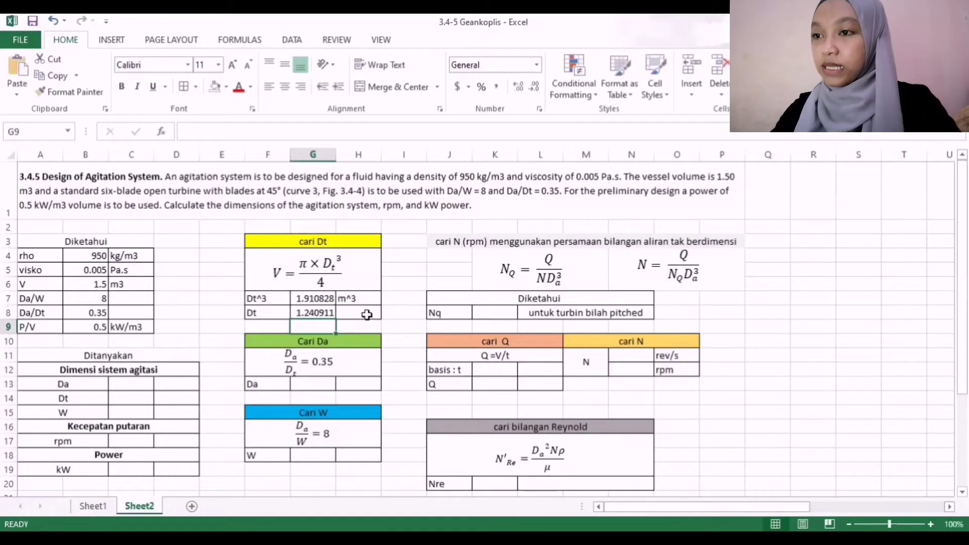
pyautogui.click(367, 315)
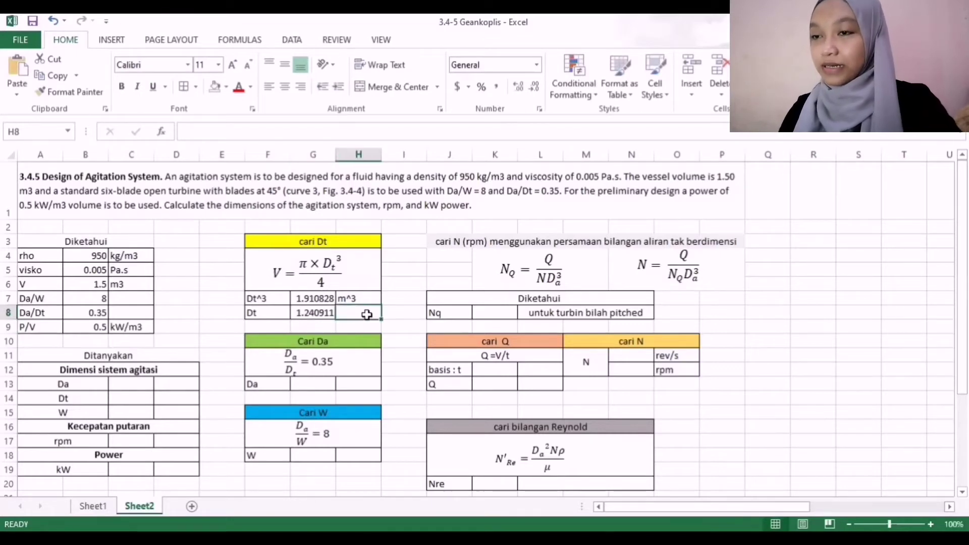
pyautogui.write('m')
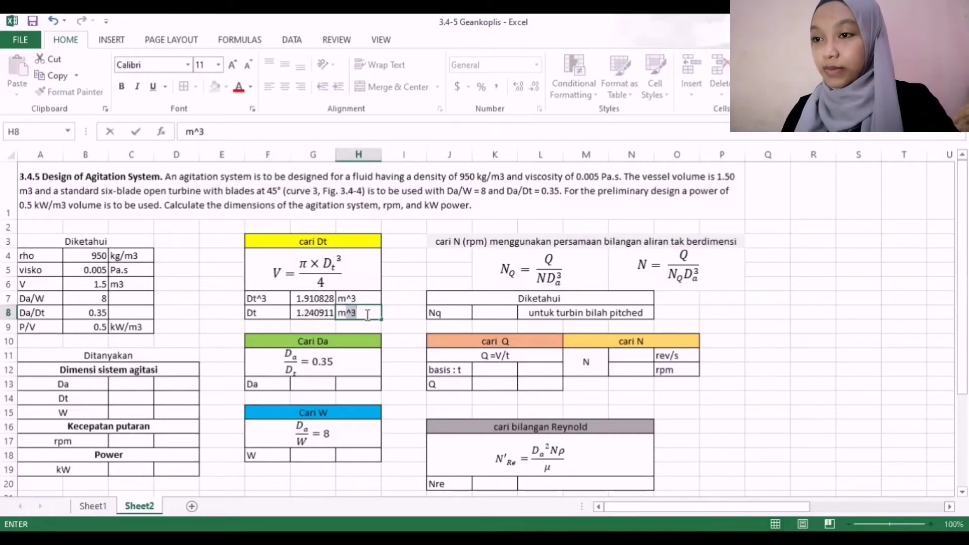
pyautogui.press('BackSpace')
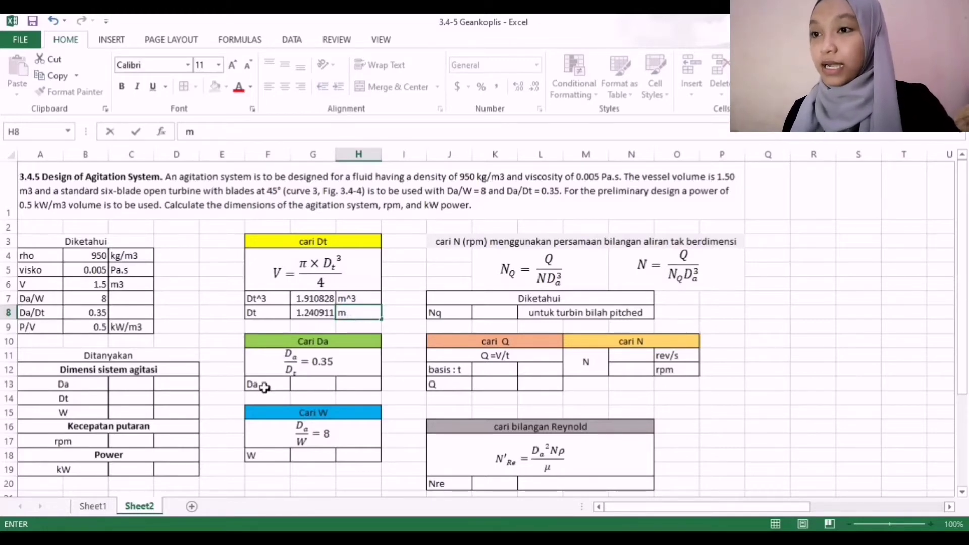
# - Enter =G8*0.35 in G13 for Da, giving 0.434319, with unit m in H13
pyautogui.click(261, 392)
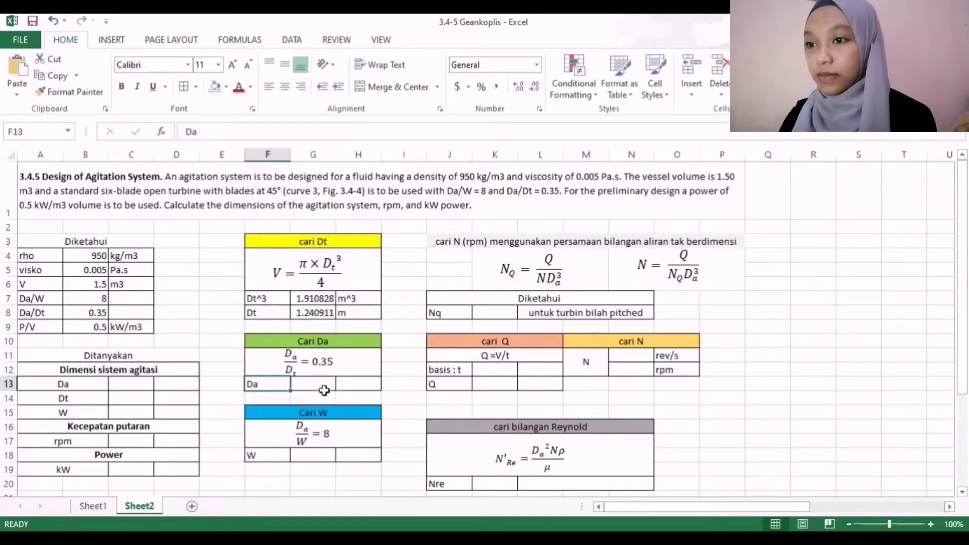
pyautogui.click(324, 387)
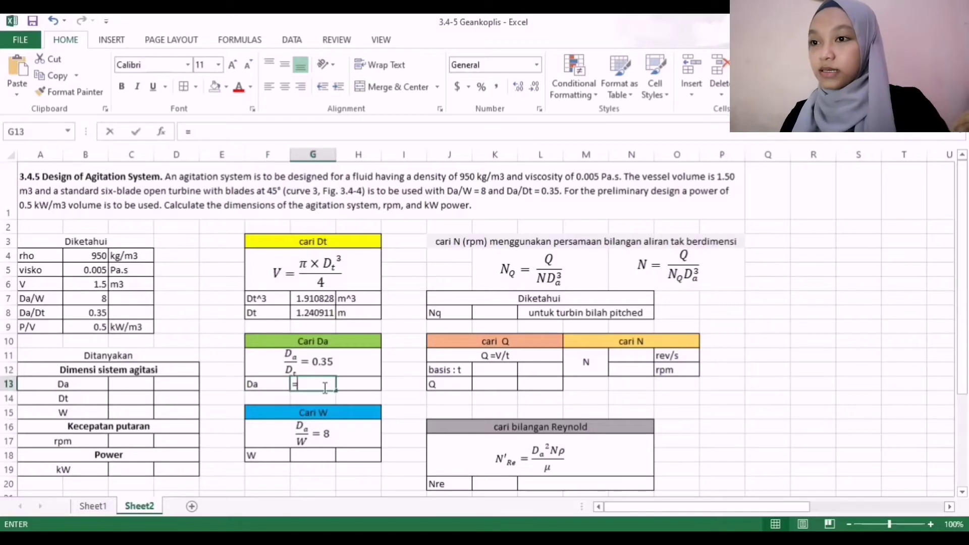
pyautogui.write('=')
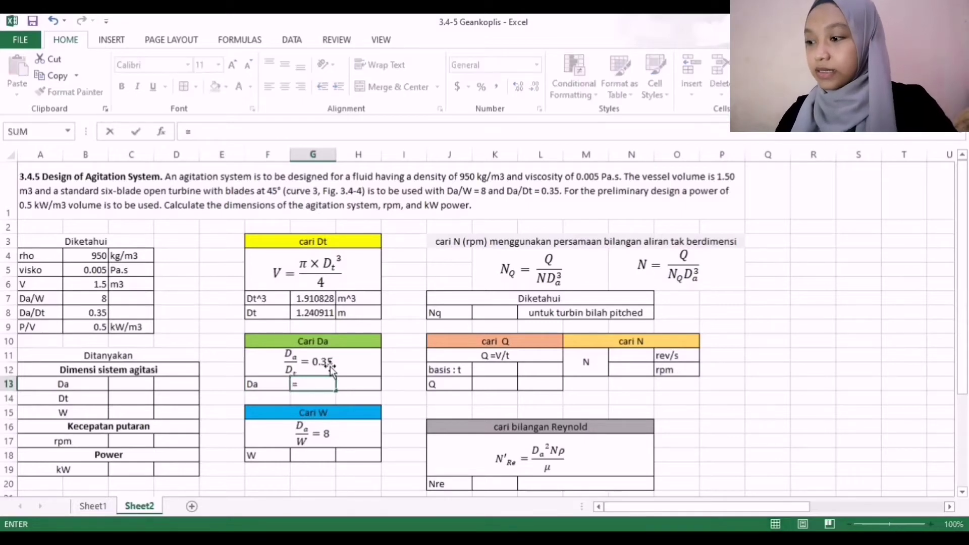
pyautogui.click(306, 315)
pyautogui.write('*')
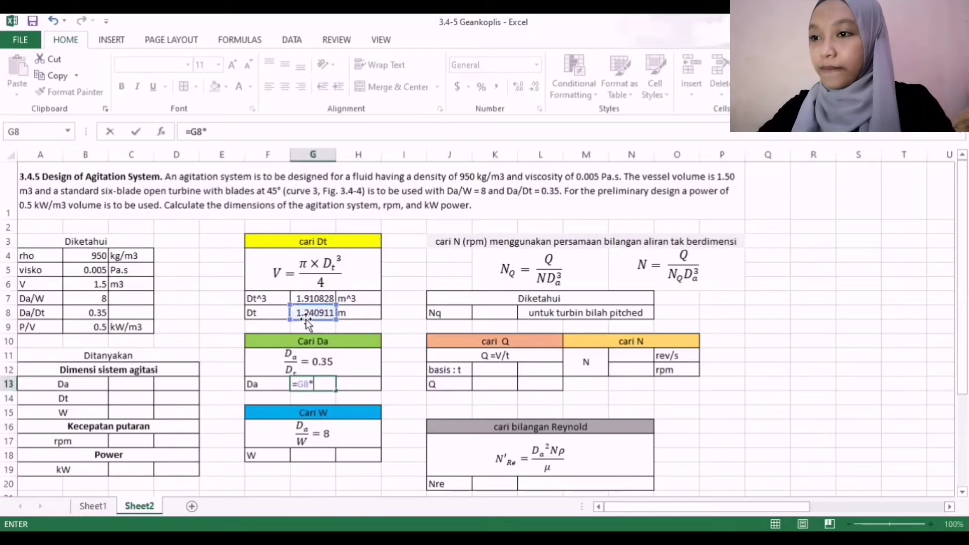
pyautogui.write('0.3')
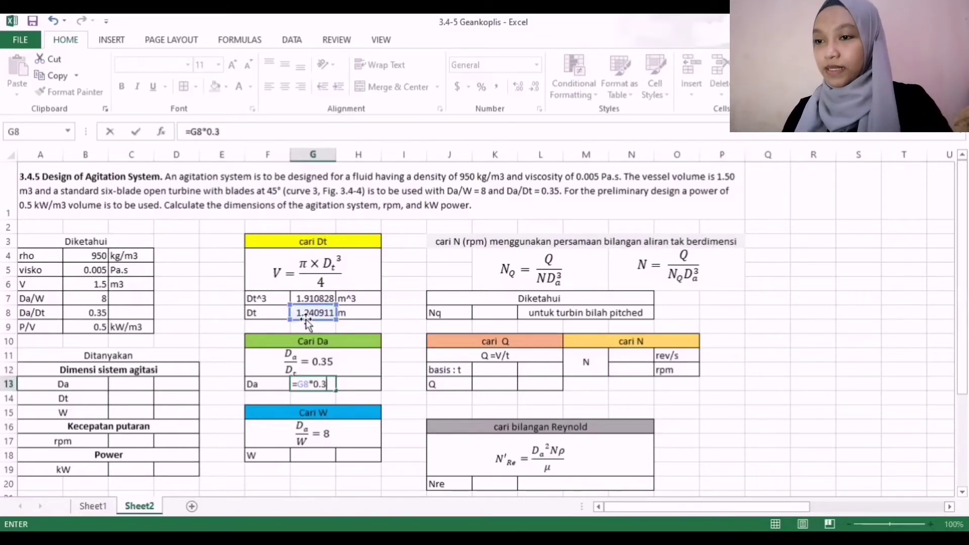
pyautogui.write('5')
pyautogui.press('Return')
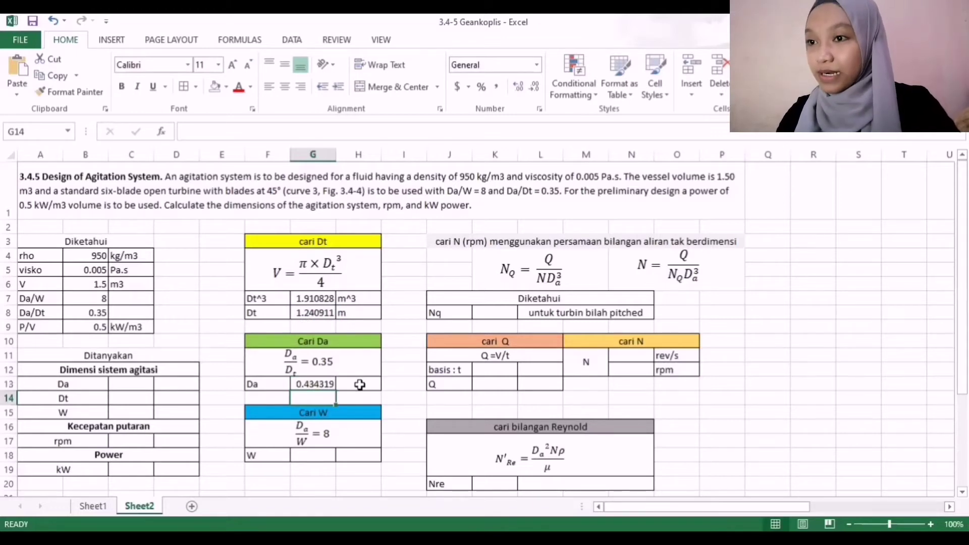
pyautogui.click(360, 385)
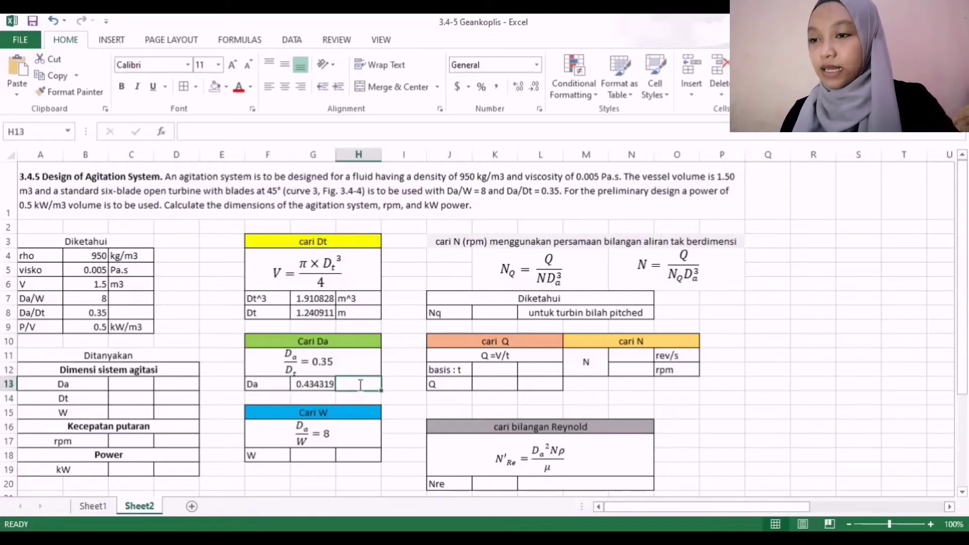
pyautogui.write('m')
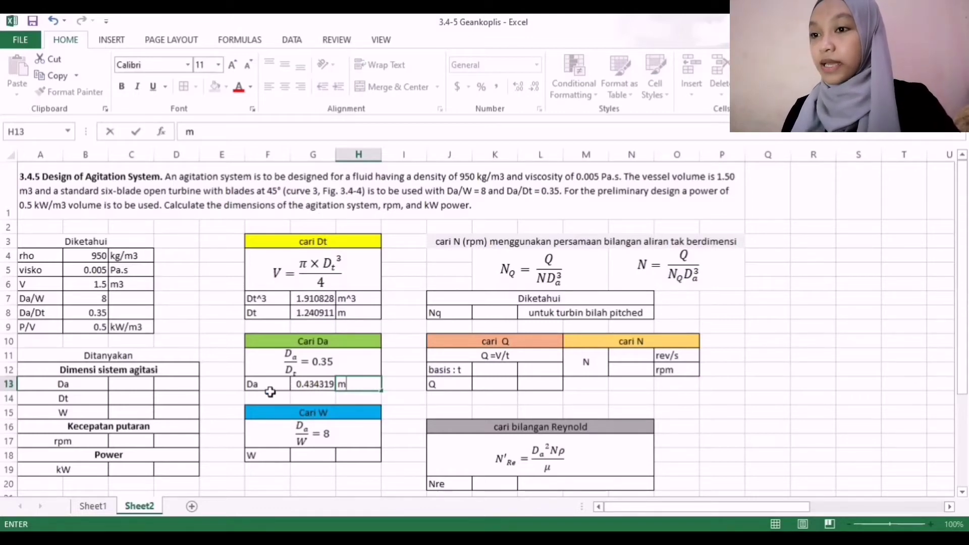
pyautogui.click(274, 455)
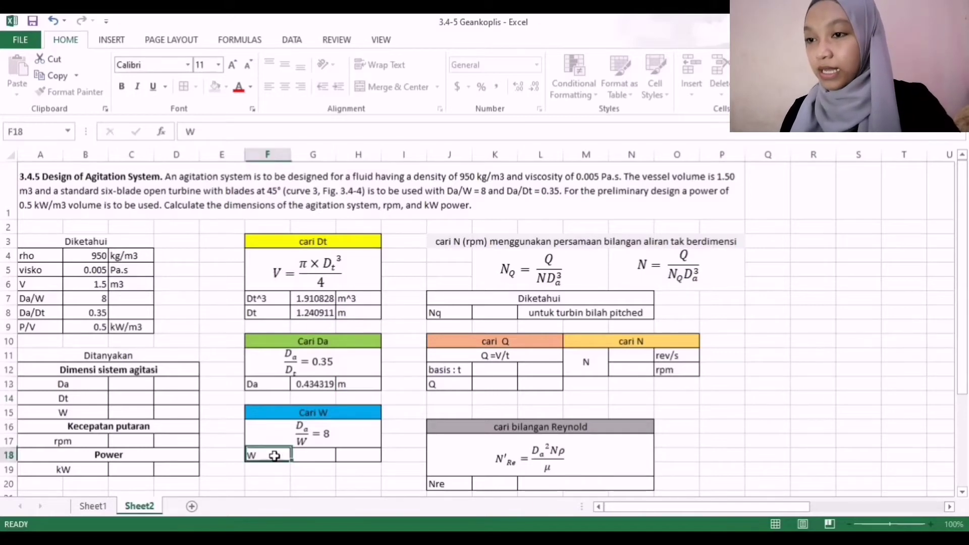
# - Enter =G13/8 in G18 for W, giving 0.05429, with unit m in H18
pyautogui.click(315, 457)
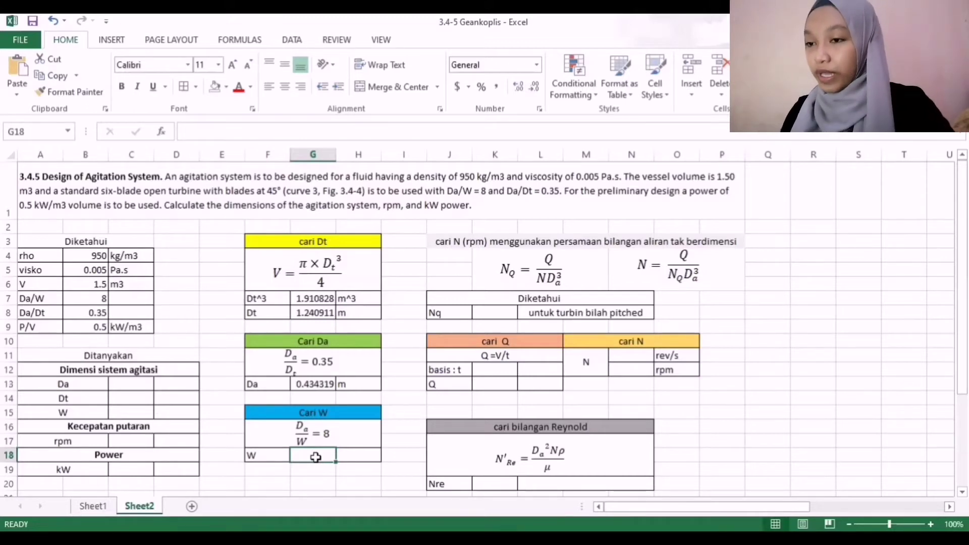
pyautogui.write('=')
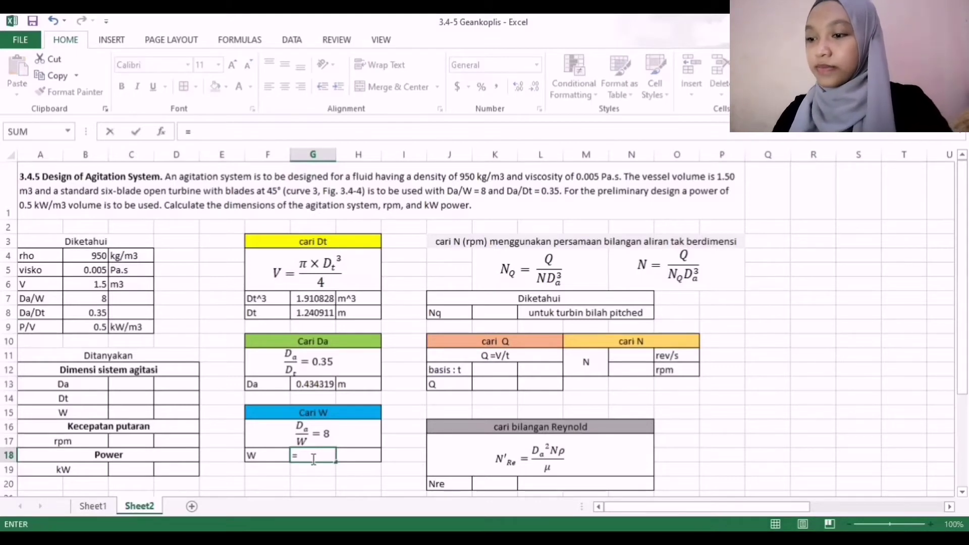
pyautogui.click(328, 382)
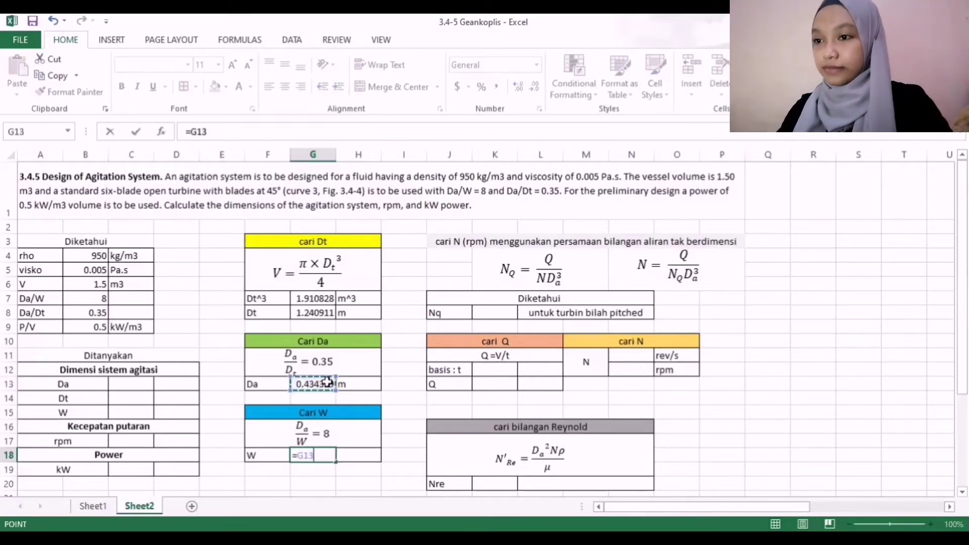
pyautogui.write('/8')
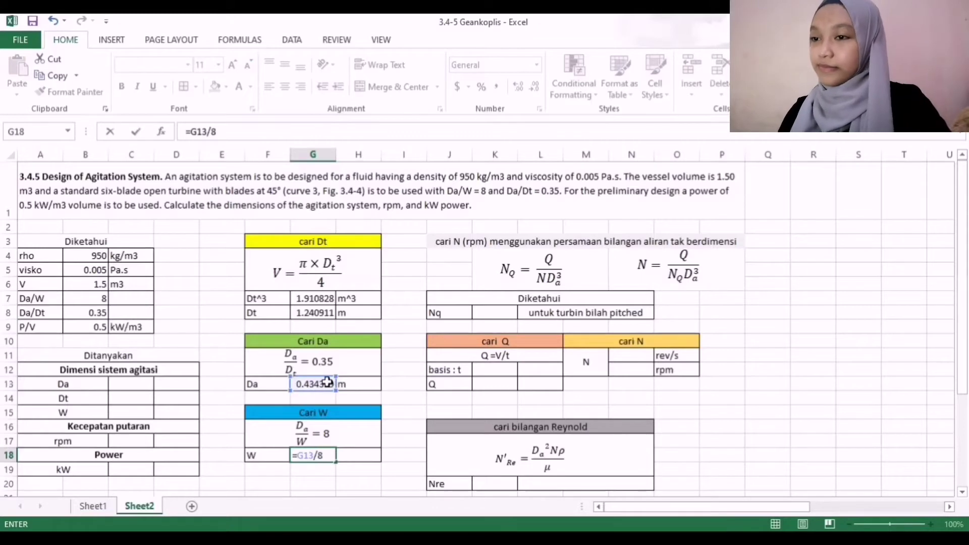
pyautogui.press('Return')
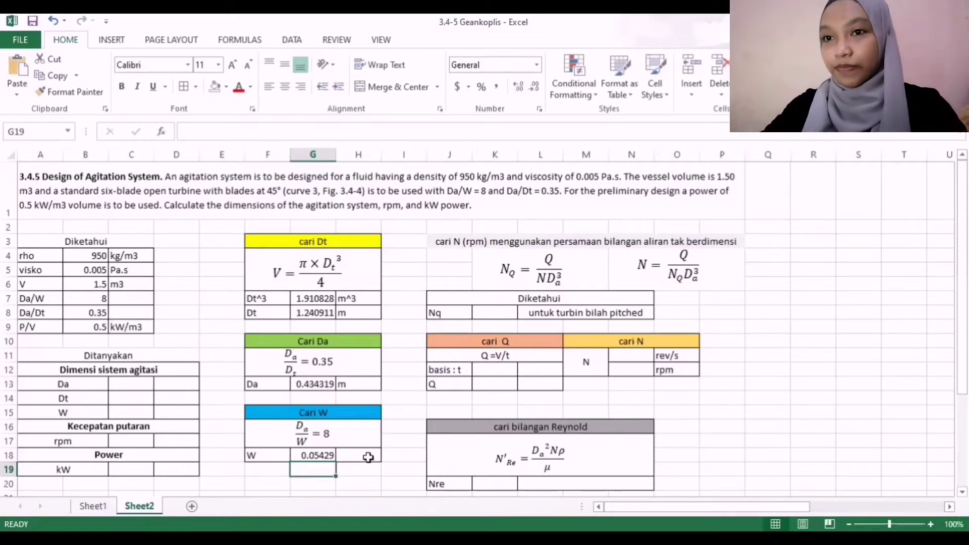
pyautogui.click(367, 458)
pyautogui.write('m')
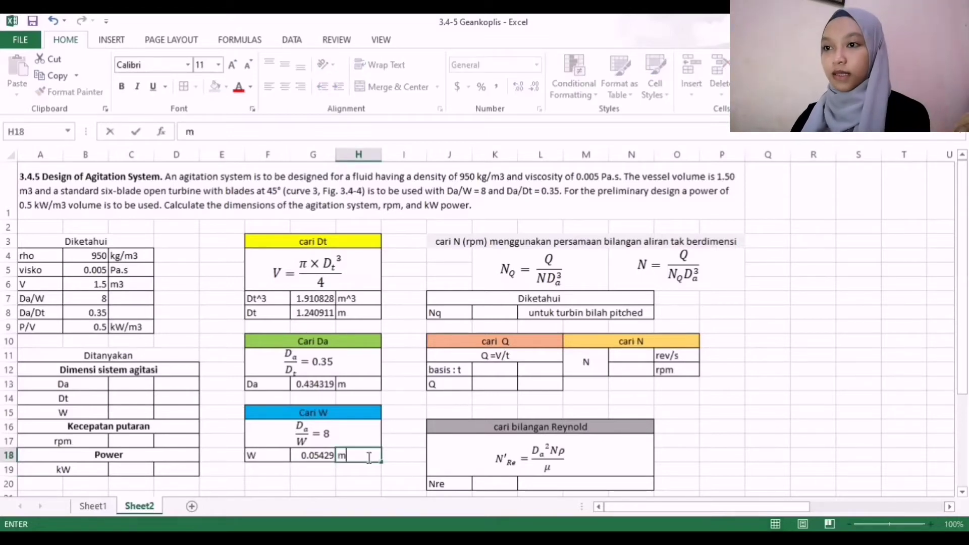
pyautogui.click(313, 455)
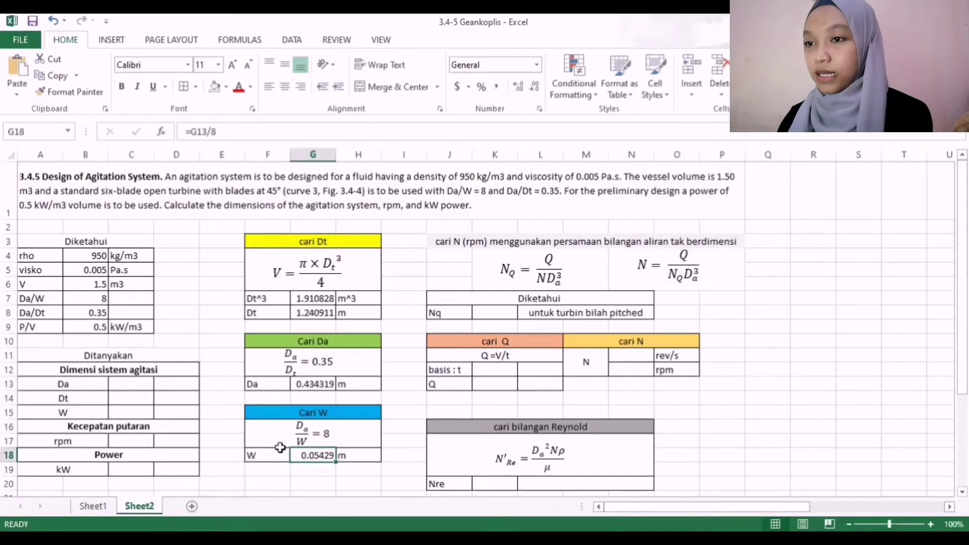
pyautogui.click(264, 452)
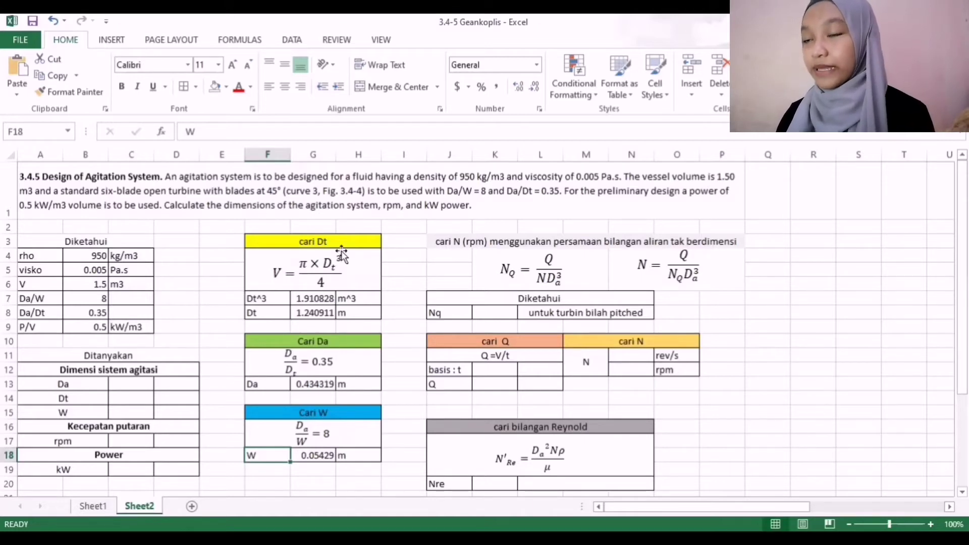
# - Point out the Dt label and the 'find N in rpm' heading, then switch to the textbook PDF
pyautogui.click(262, 312)
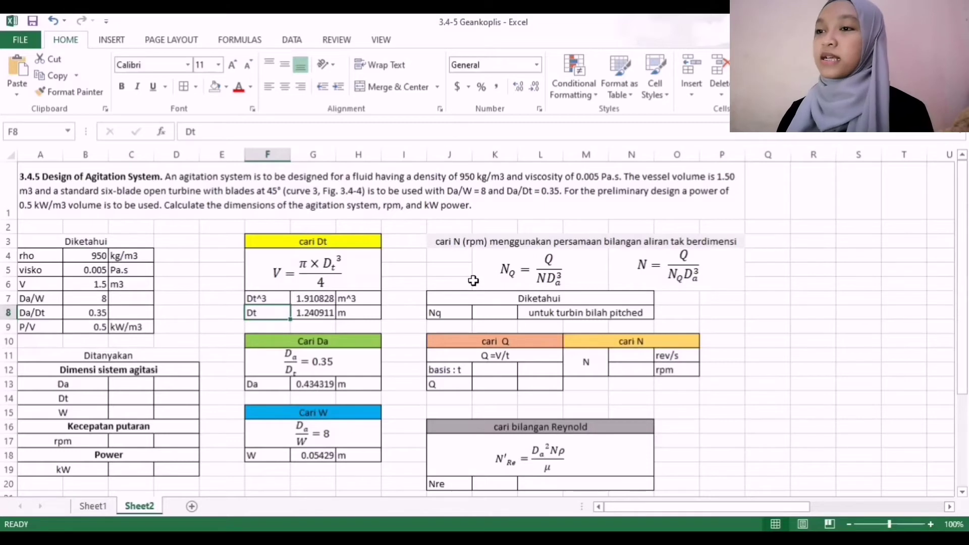
pyautogui.click(448, 242)
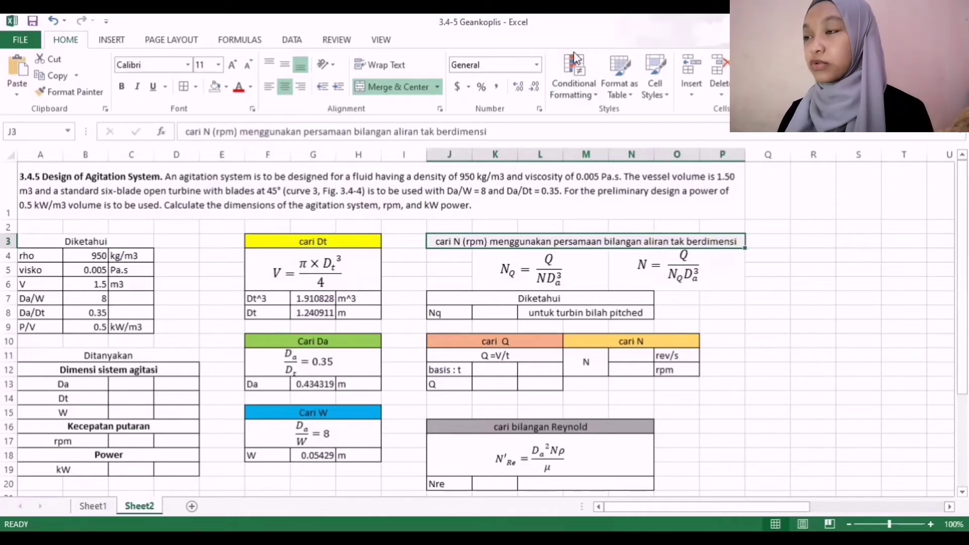
pyautogui.hotkey('alt', 'Tab')
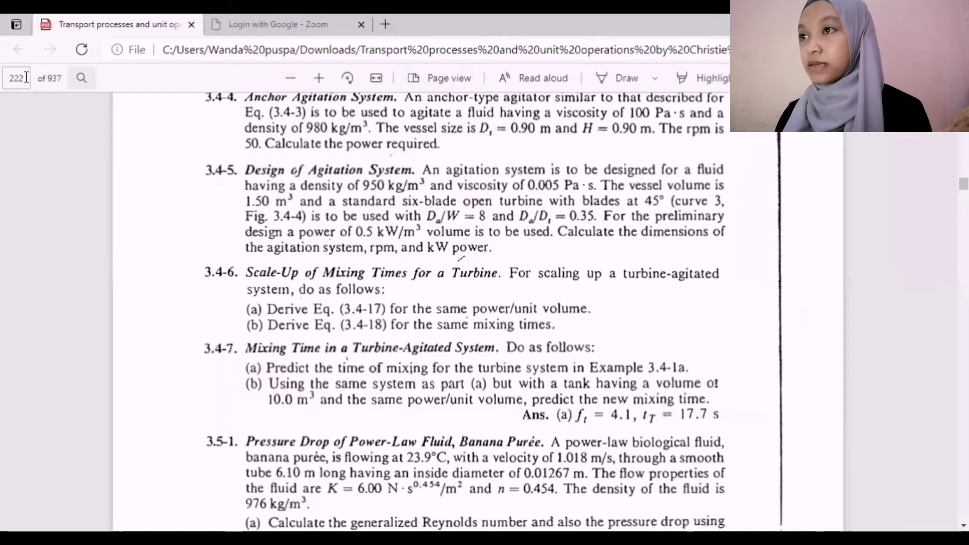
# - Jump to page 165 of the textbook to read the flow-number N_Q table, then return to Excel
pyautogui.click(25, 78)
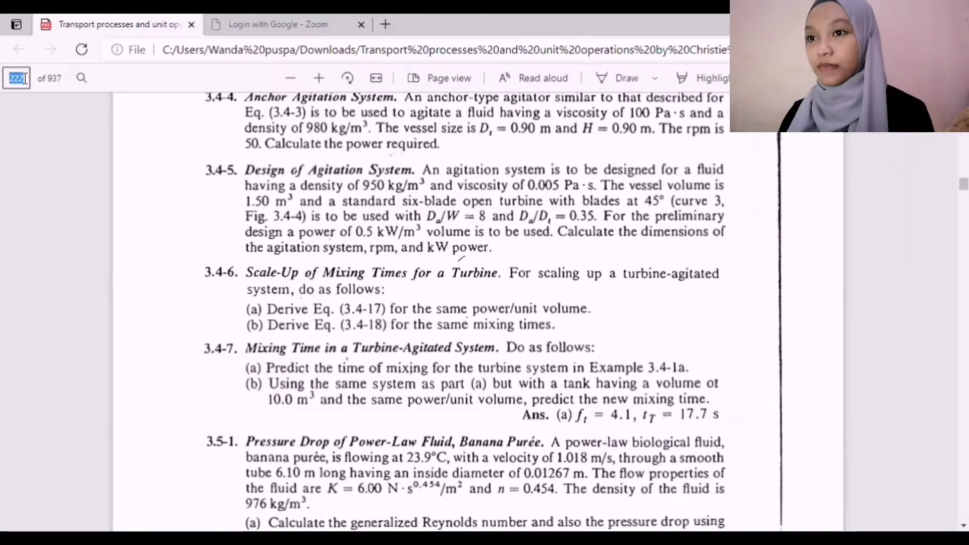
pyautogui.write('165')
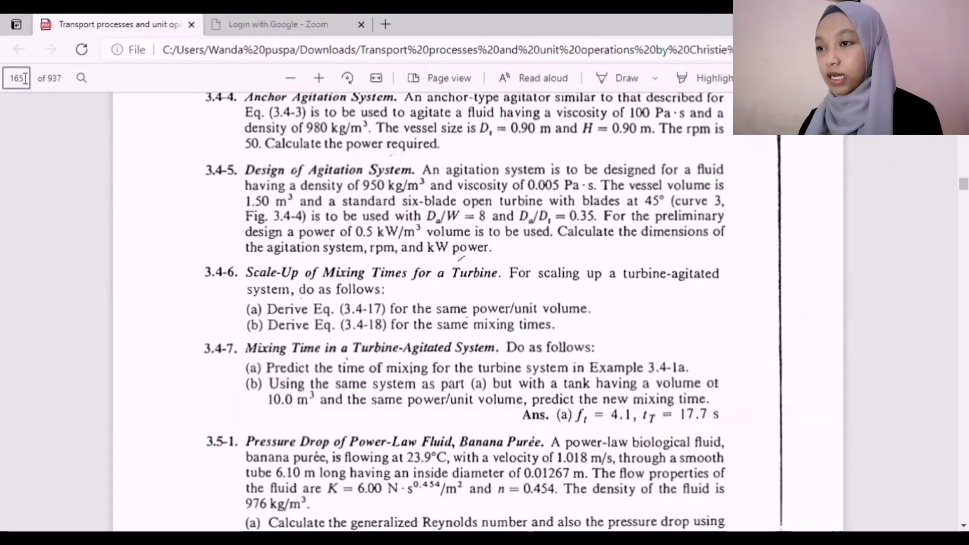
pyautogui.press('Return')
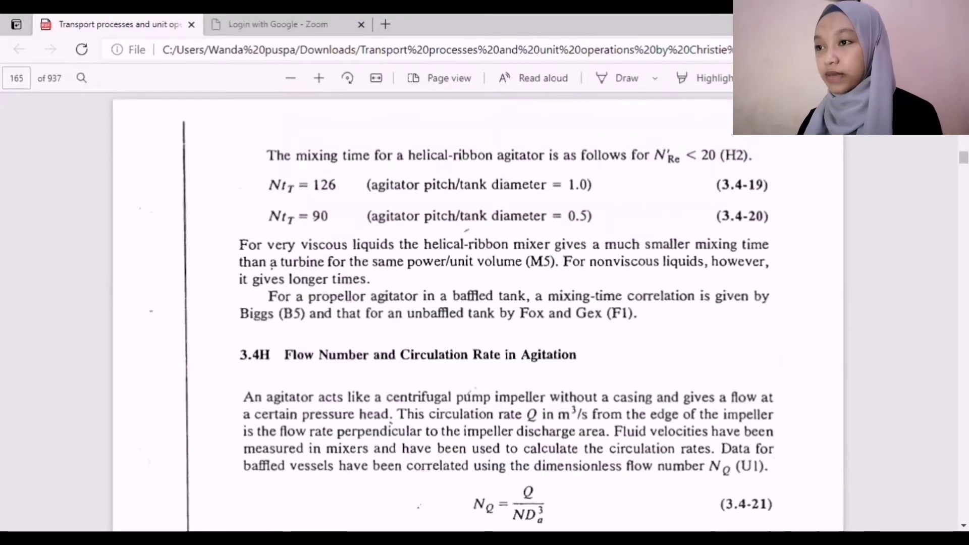
pyautogui.scroll(-2, 485, 312)
pyautogui.scroll(-2, 484, 312)
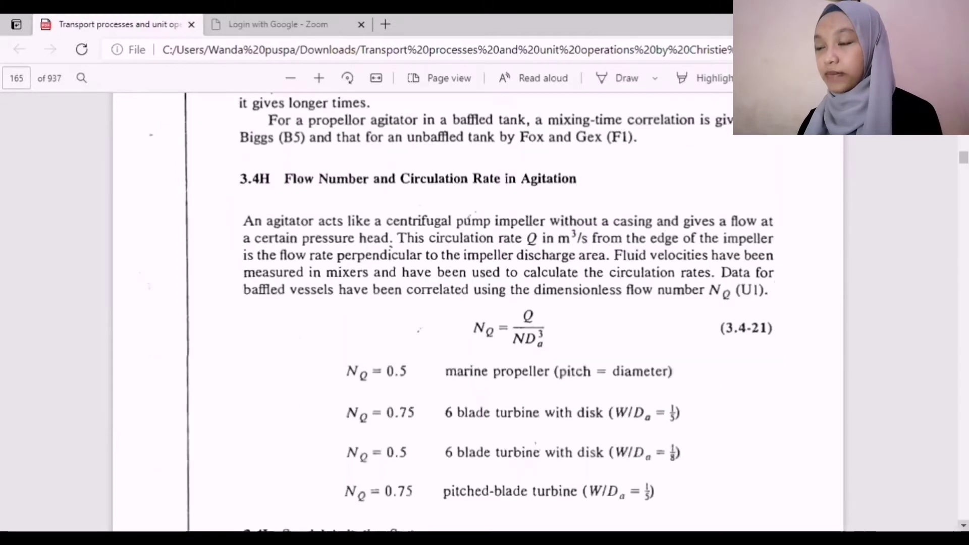
pyautogui.scroll(-1, 485, 313)
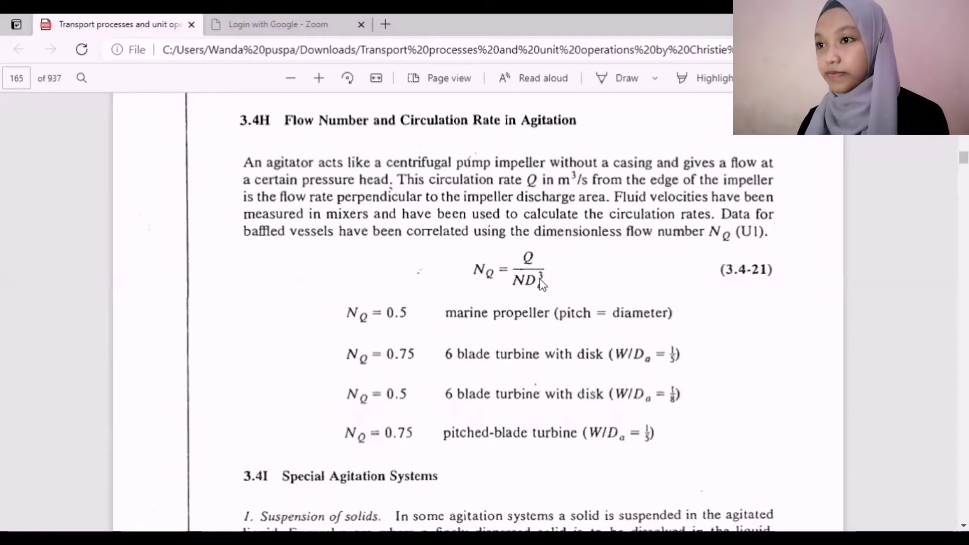
pyautogui.hotkey('alt', 'Tab')
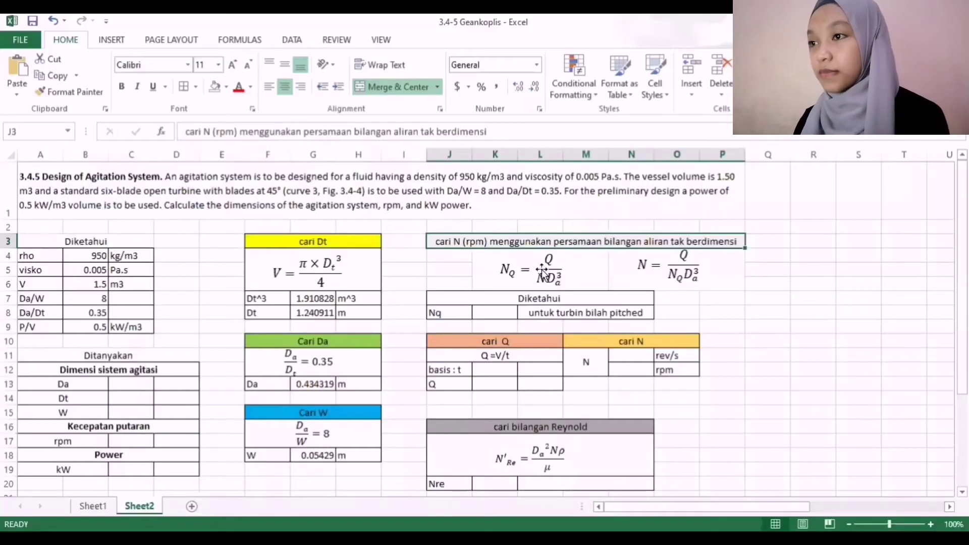
pyautogui.click(532, 274)
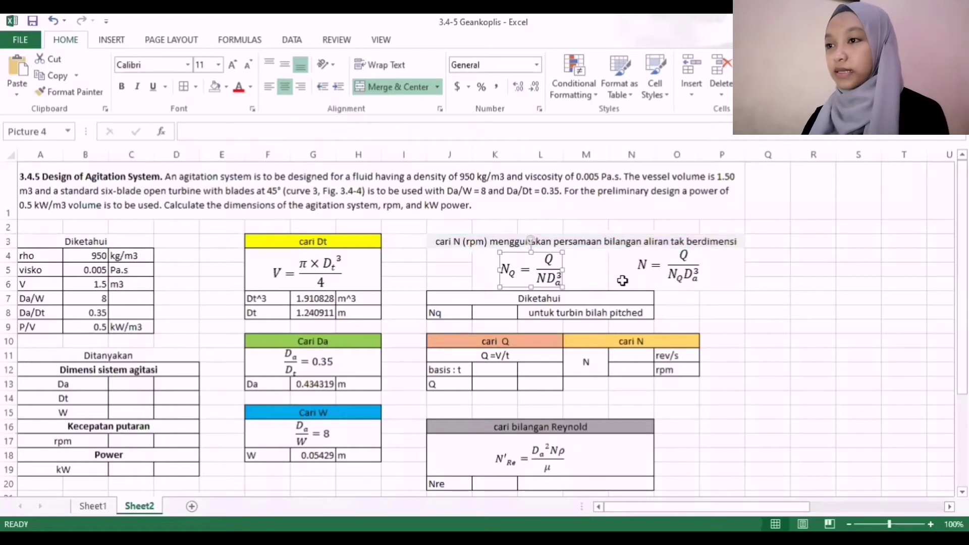
pyautogui.click(722, 300)
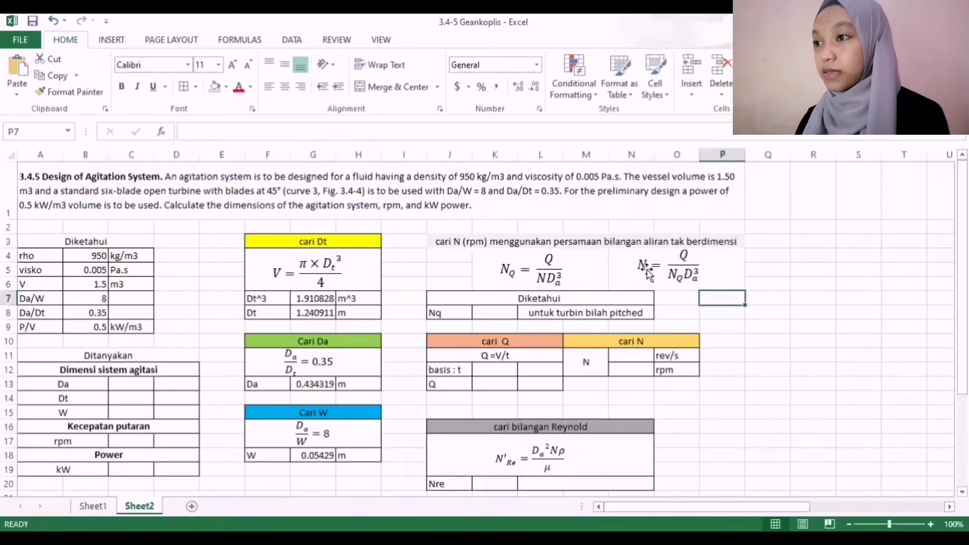
pyautogui.click(660, 276)
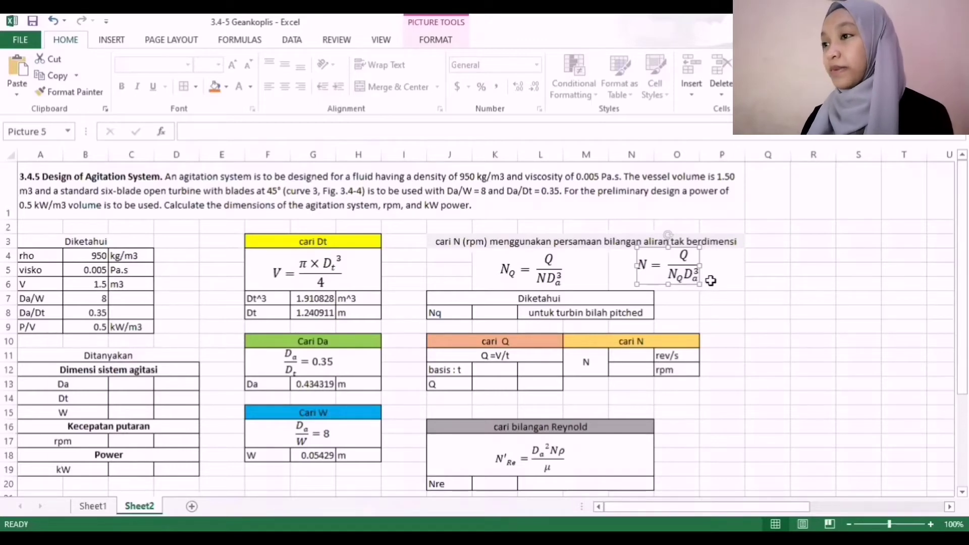
pyautogui.click(710, 280)
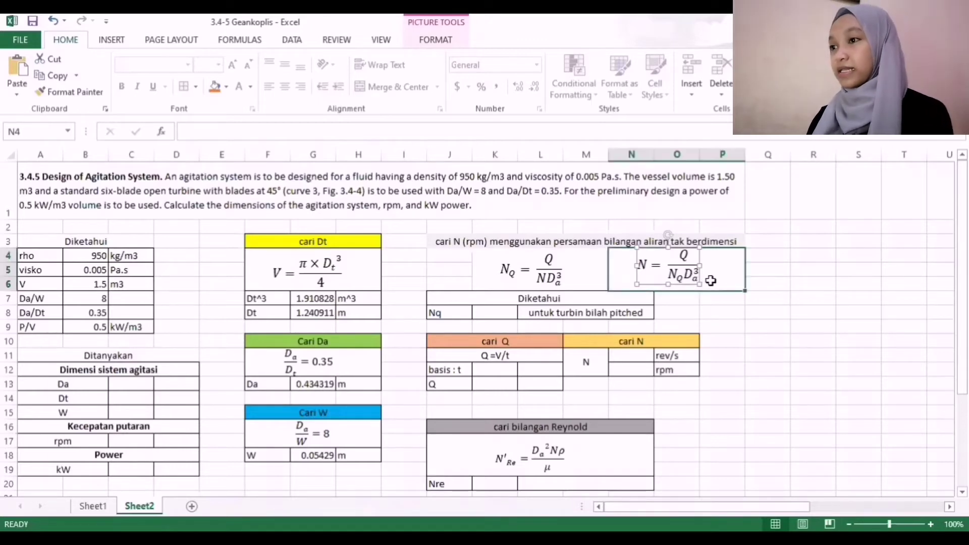
pyautogui.click(531, 298)
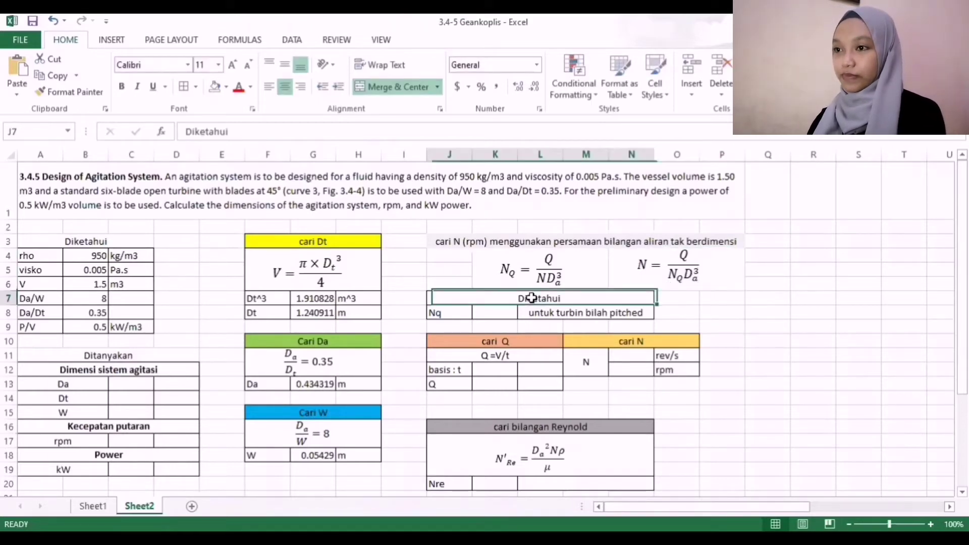
# - Type 0.75 as the flow number Nq in K8, then check it against the textbook
pyautogui.click(497, 311)
pyautogui.write('0')
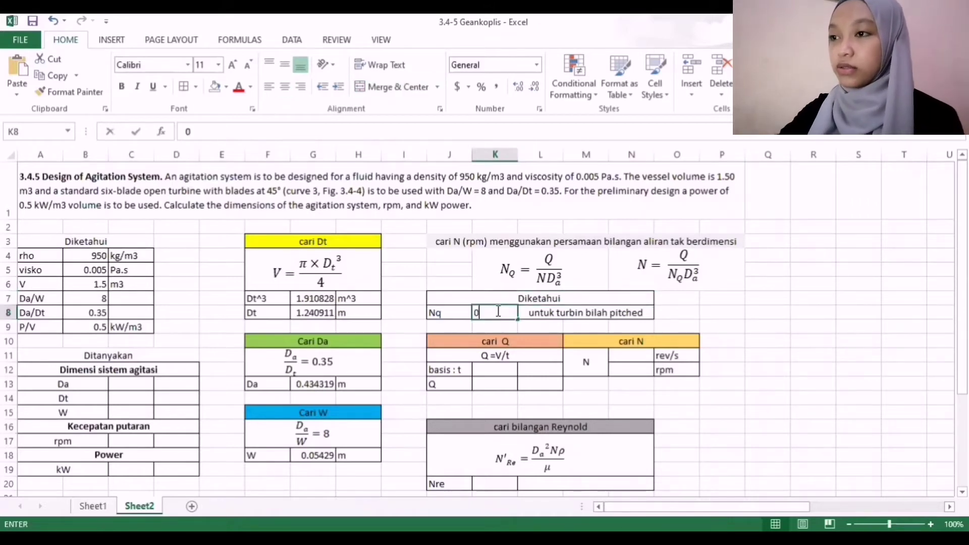
pyautogui.write('.75')
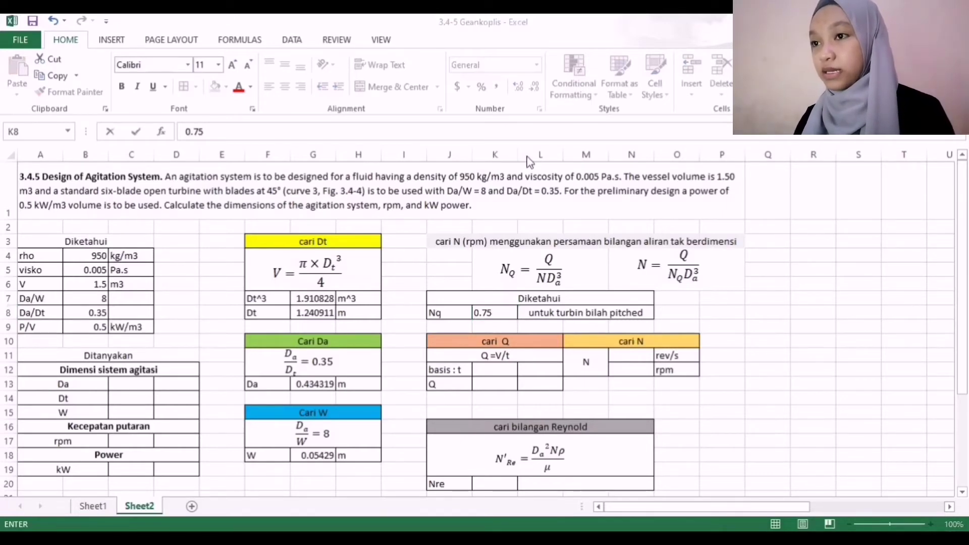
pyautogui.hotkey('alt', 'Tab')
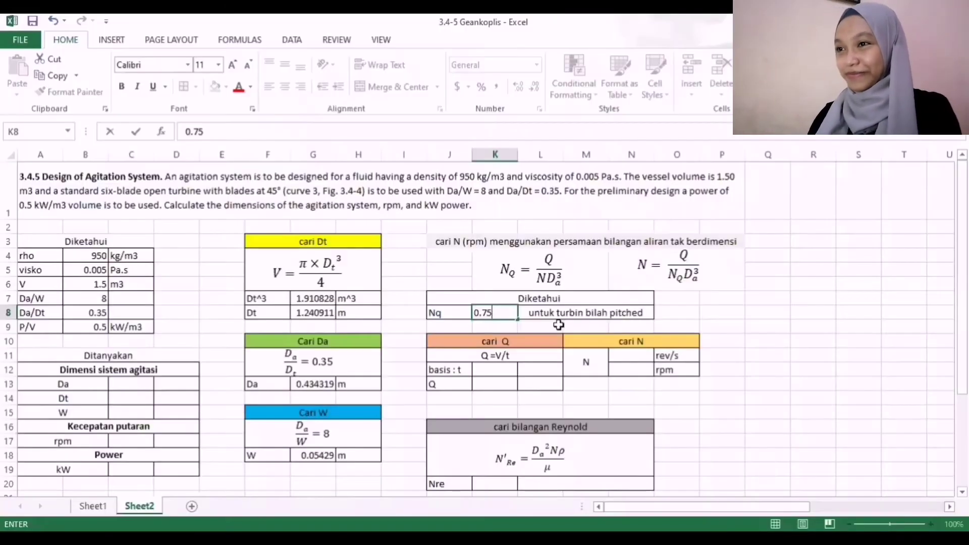
# - Enter a 60 s time basis in K12 with unit s in L12
pyautogui.click(551, 358)
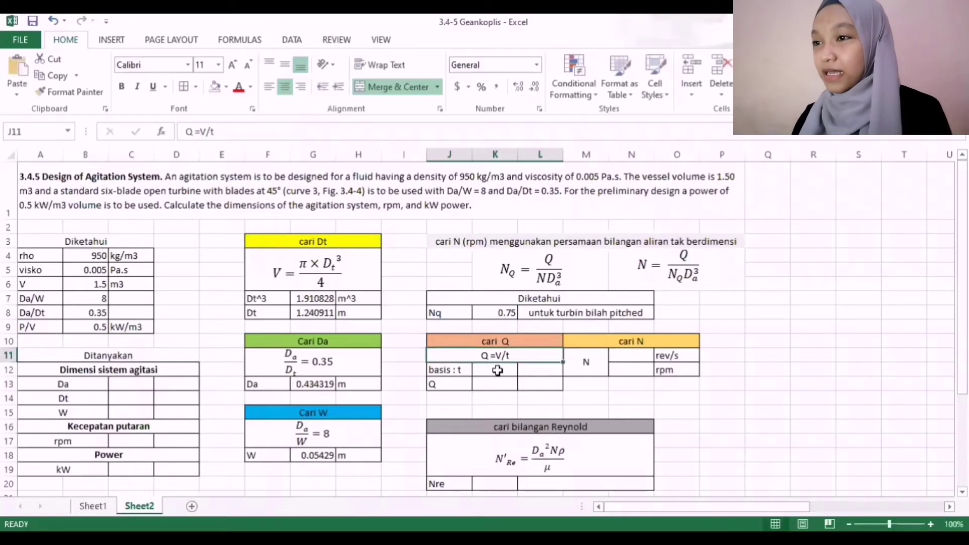
pyautogui.click(498, 371)
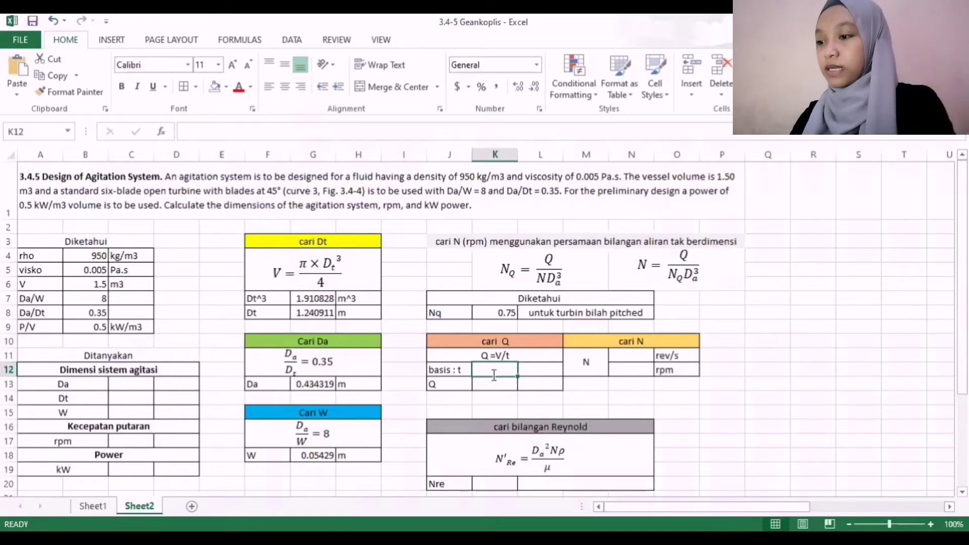
pyautogui.write('60')
pyautogui.press('Tab')
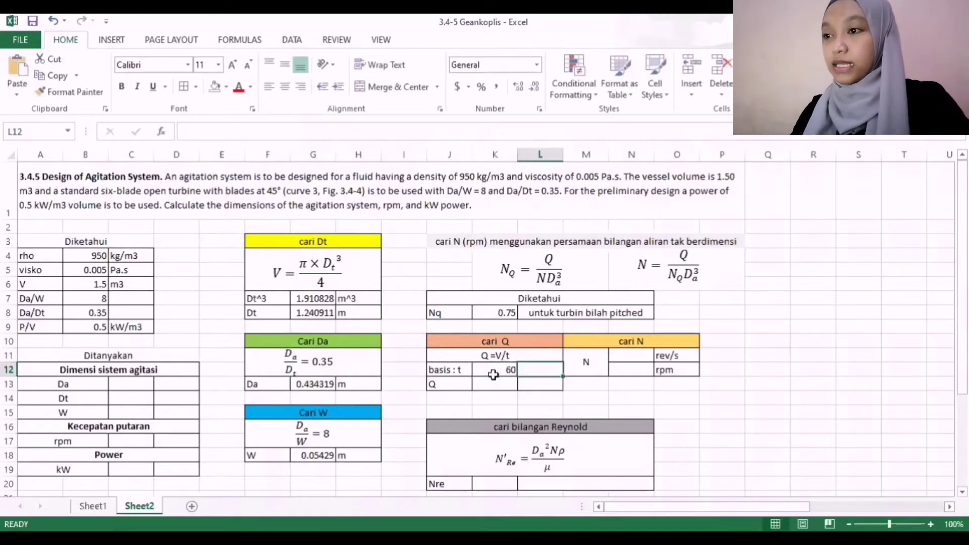
pyautogui.write('s')
# - Enter =B6/K12 in K13 for Q, giving 0.025, with unit m^3/s in L13
pyautogui.click(477, 387)
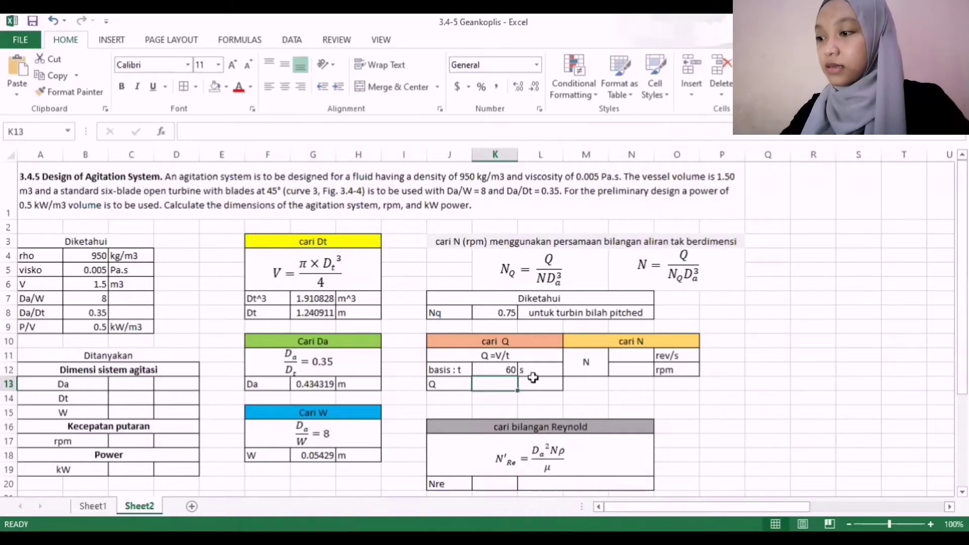
pyautogui.write('=')
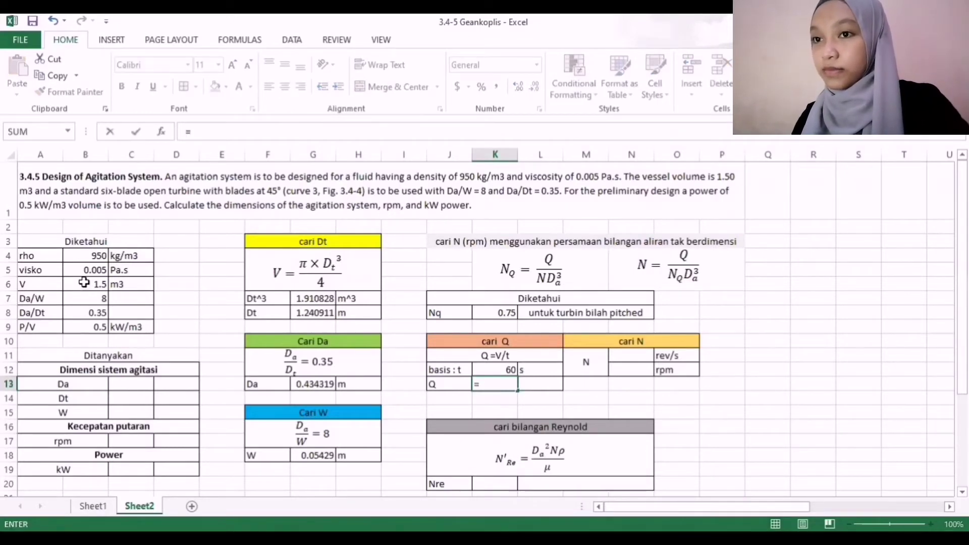
pyautogui.click(84, 282)
pyautogui.write('/')
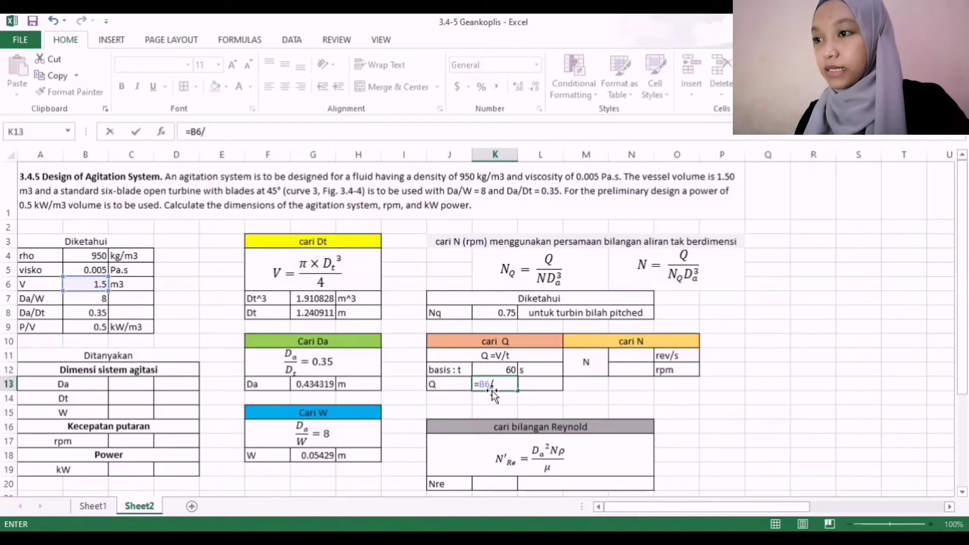
pyautogui.click(487, 372)
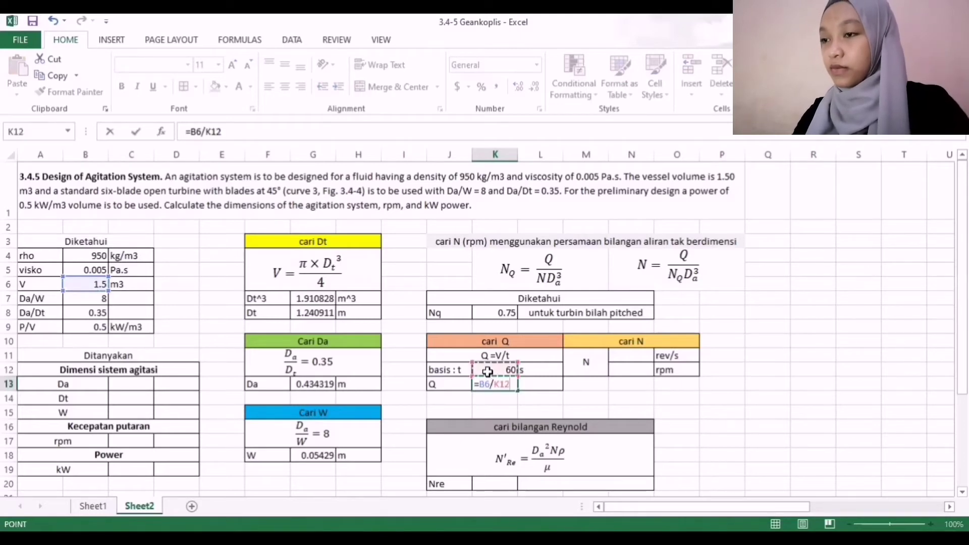
pyautogui.press('Return')
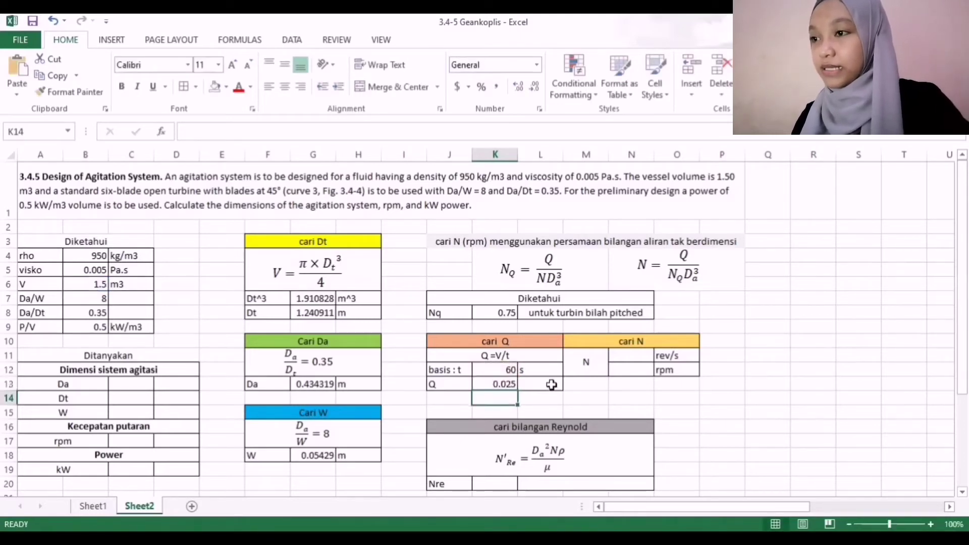
pyautogui.click(551, 385)
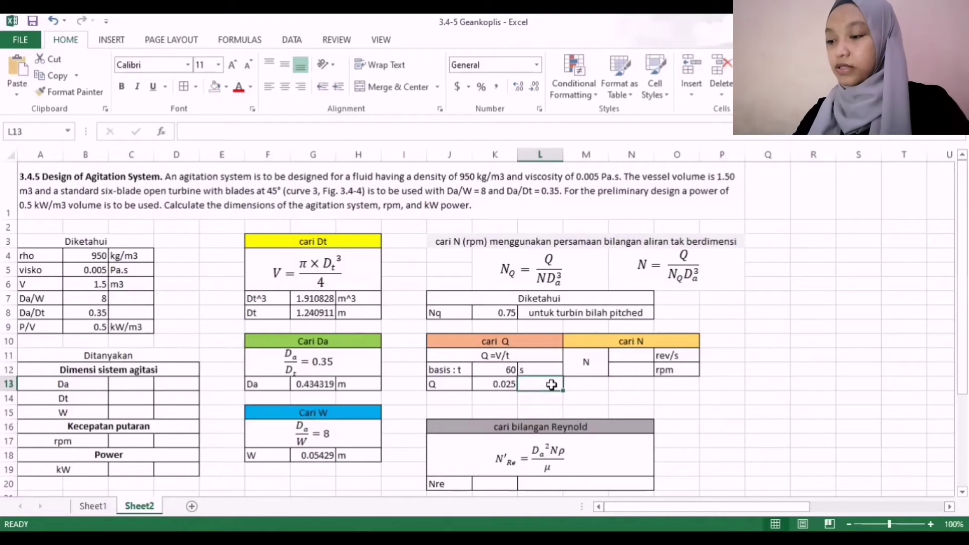
pyautogui.write('m')
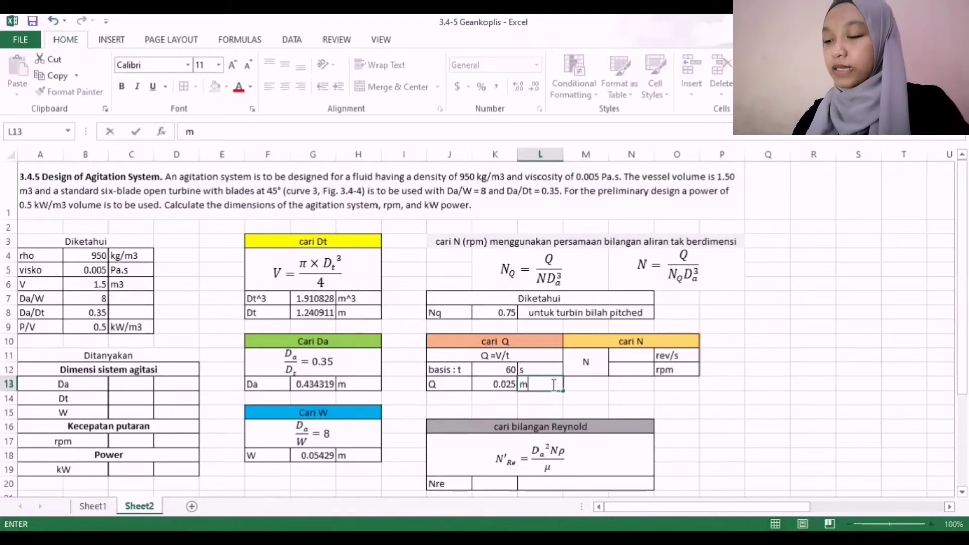
pyautogui.write('^3')
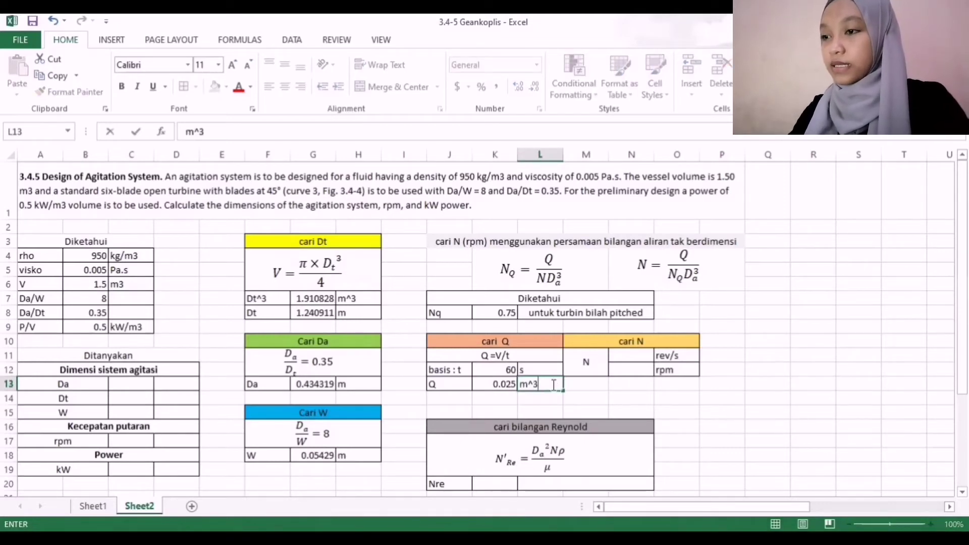
pyautogui.write('/')
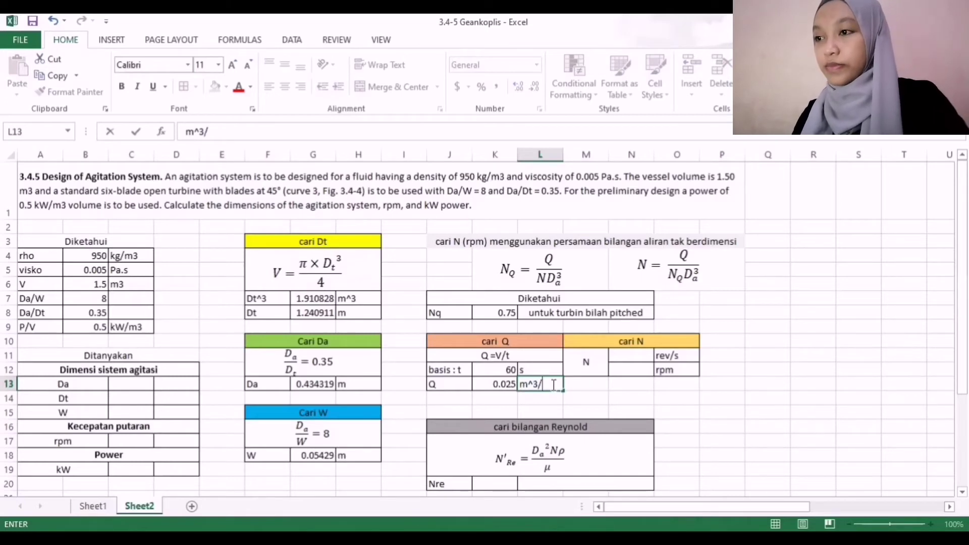
pyautogui.write('s')
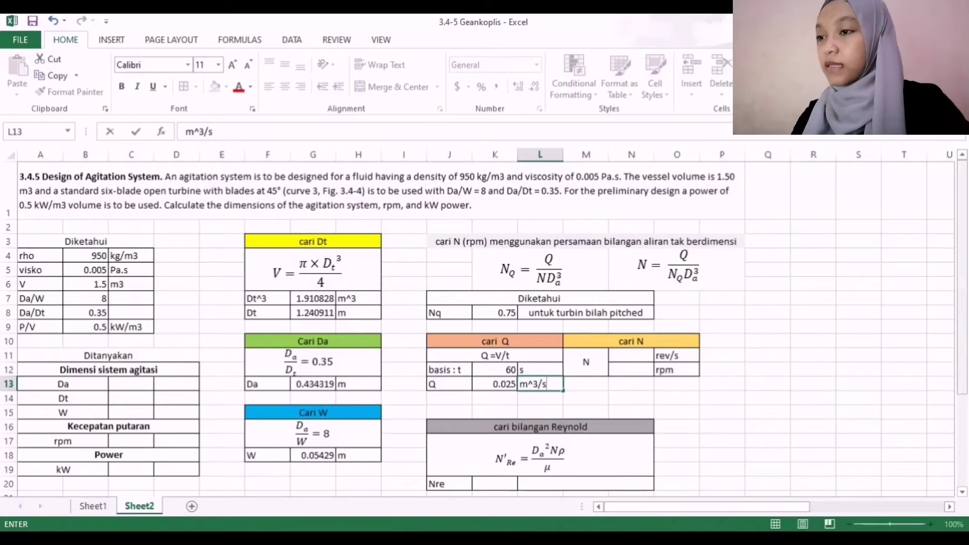
pyautogui.press('Return')
pyautogui.moveTo(962, 265); pyautogui.dragTo(962, 306)
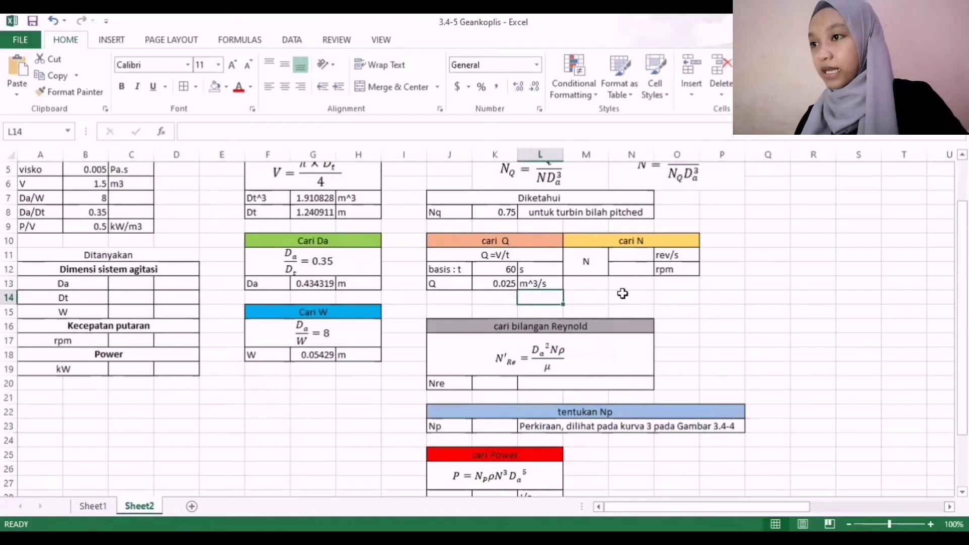
pyautogui.click(631, 255)
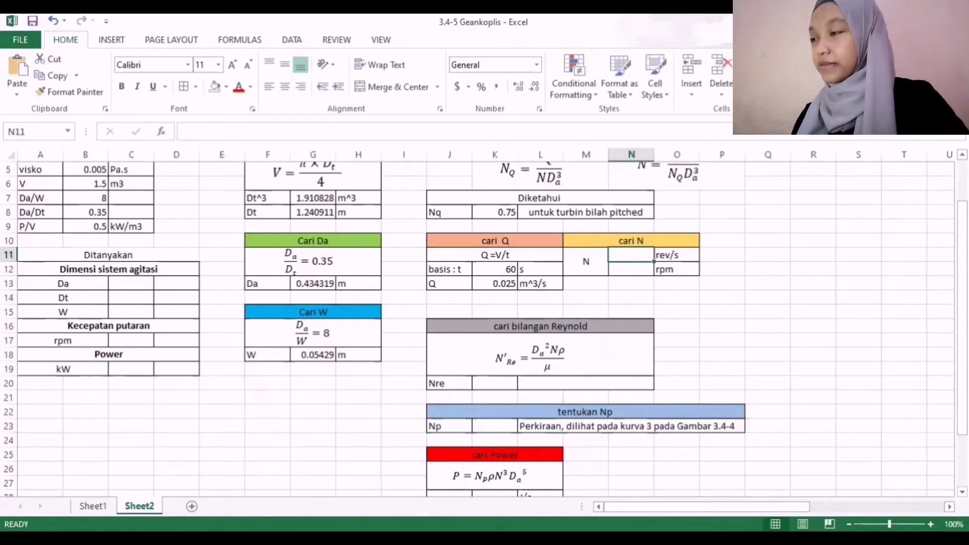
# - Enter =K13/(K8*(G13^3)) in N11, giving N = 0.406868 rev/s
pyautogui.moveTo(962, 273); pyautogui.dragTo(961, 256)
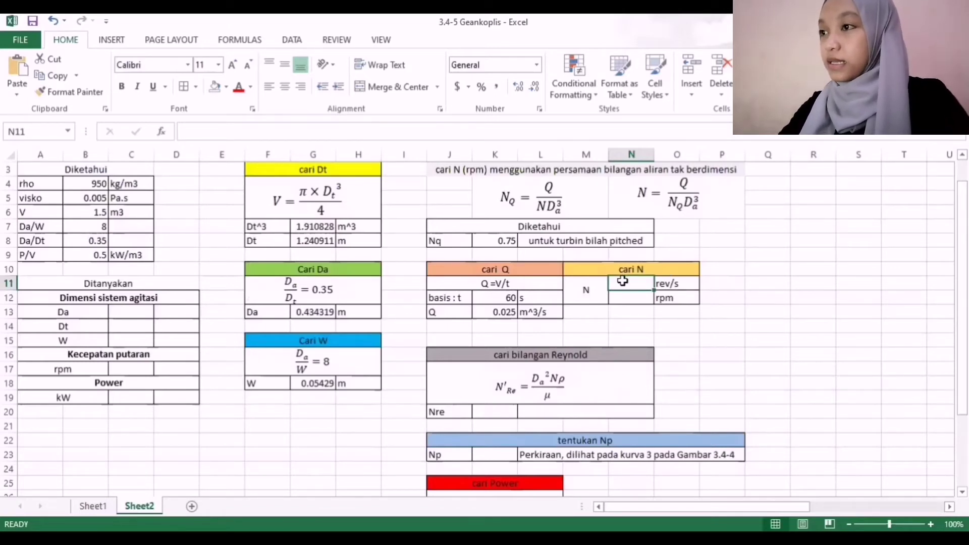
pyautogui.write('=')
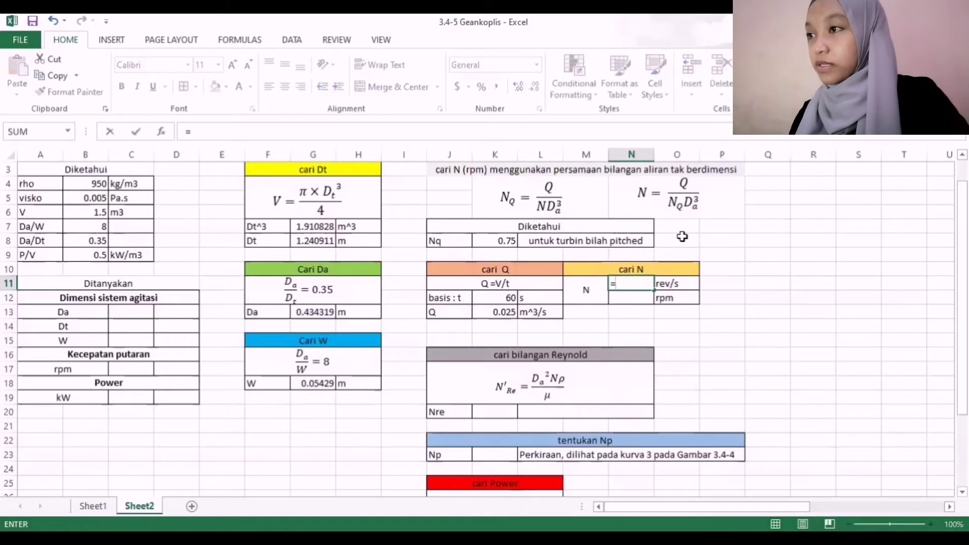
pyautogui.click(501, 312)
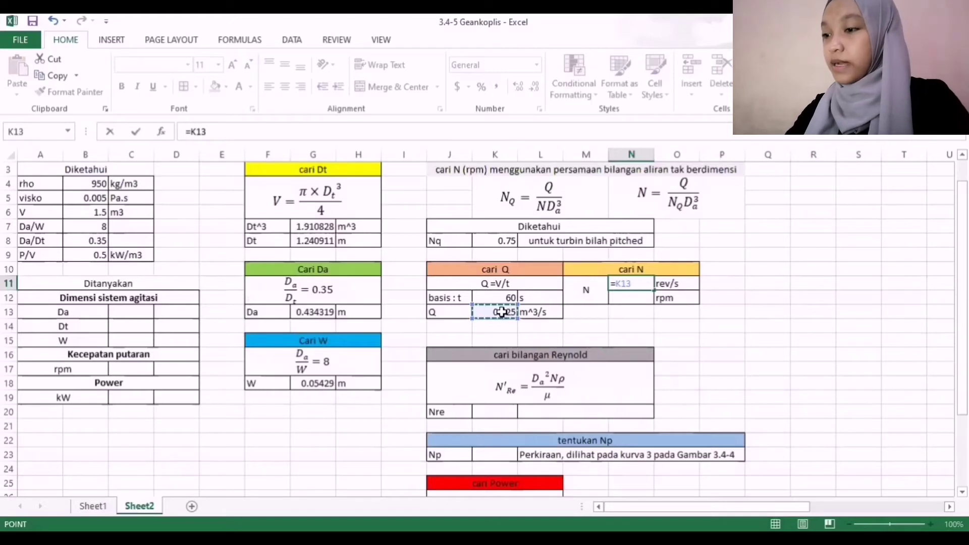
pyautogui.write('/(')
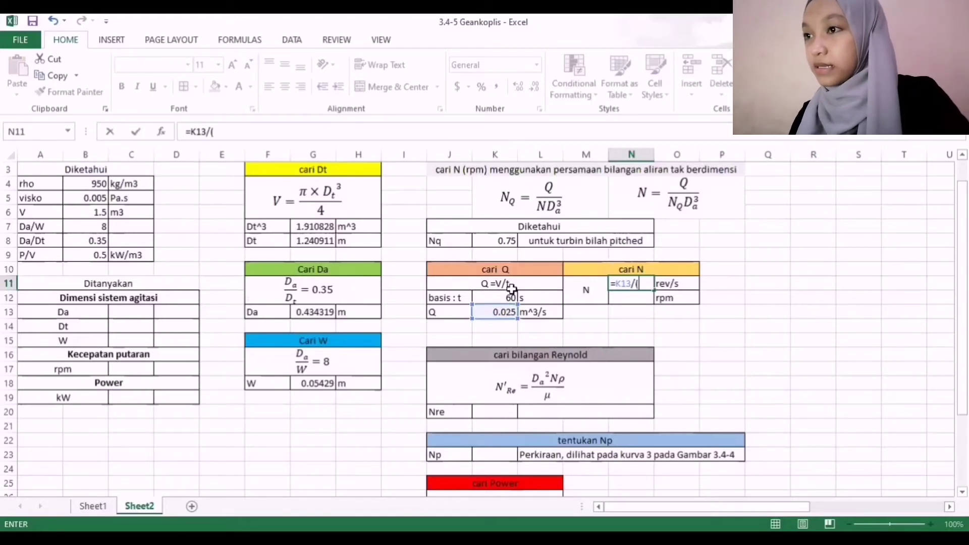
pyautogui.click(497, 244)
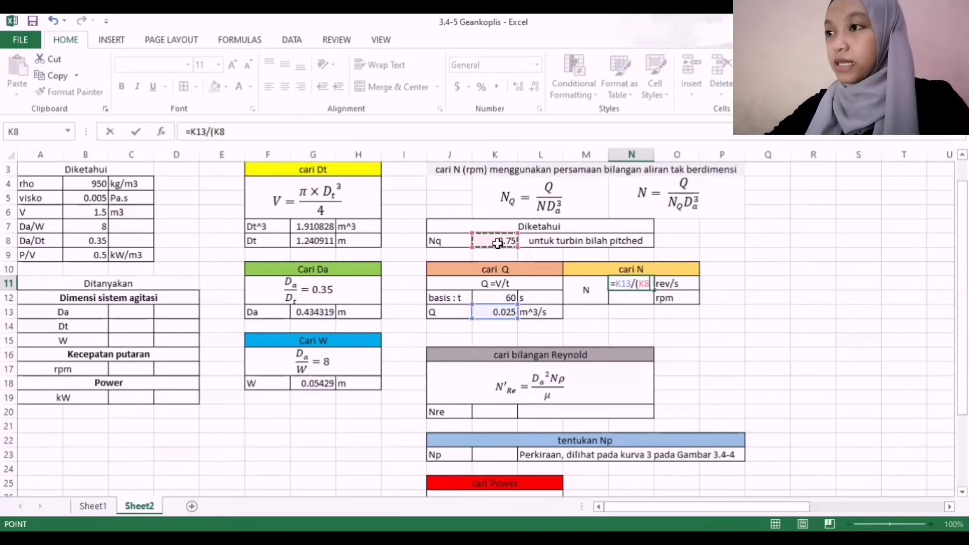
pyautogui.write('*(')
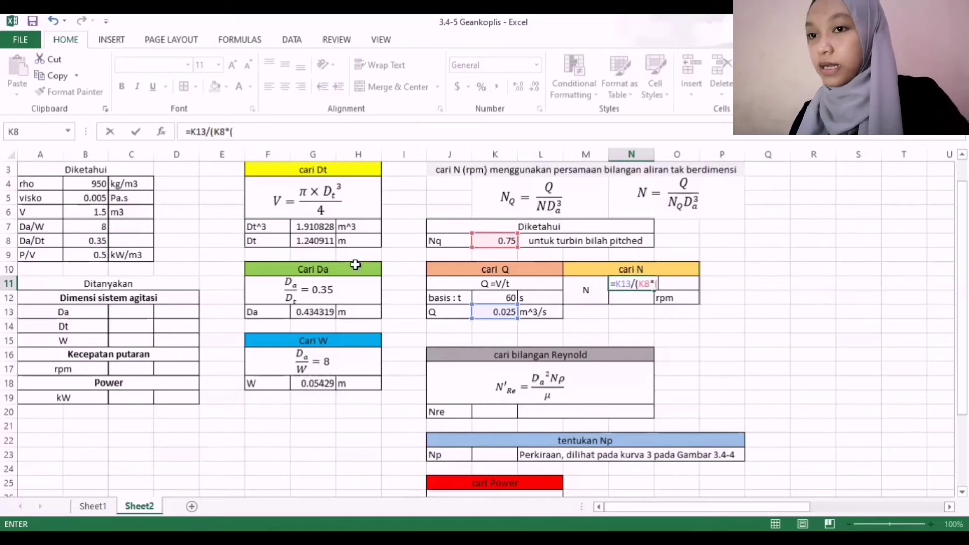
pyautogui.click(311, 313)
pyautogui.write('^')
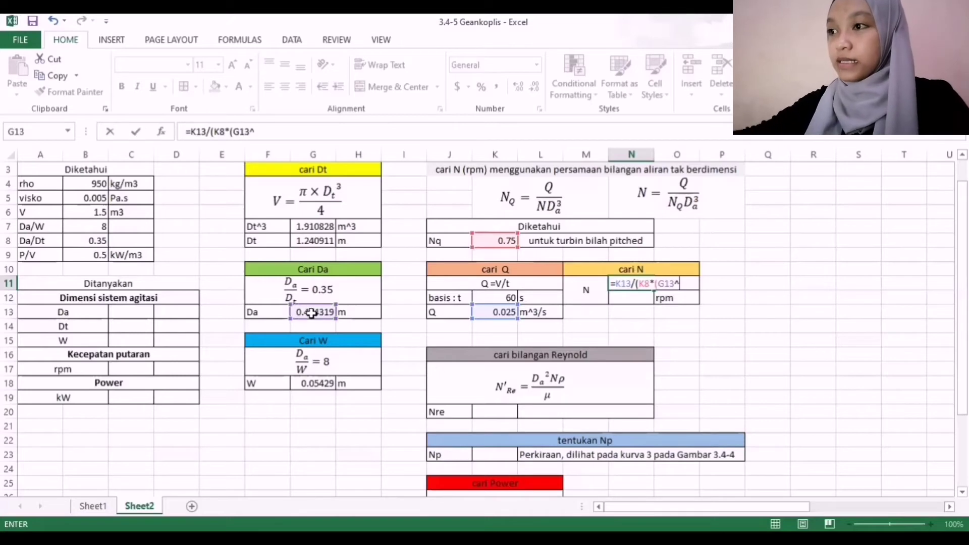
pyautogui.write('3)')
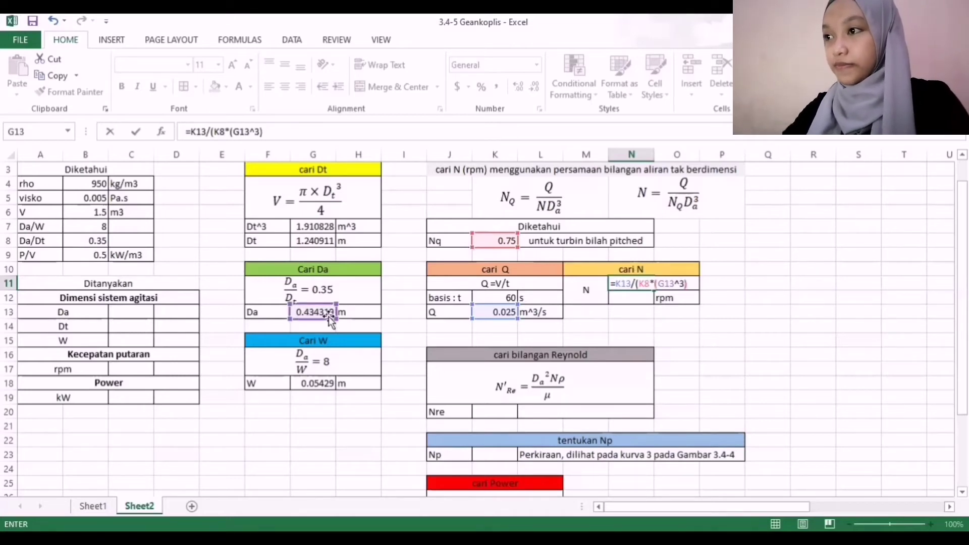
pyautogui.write(')')
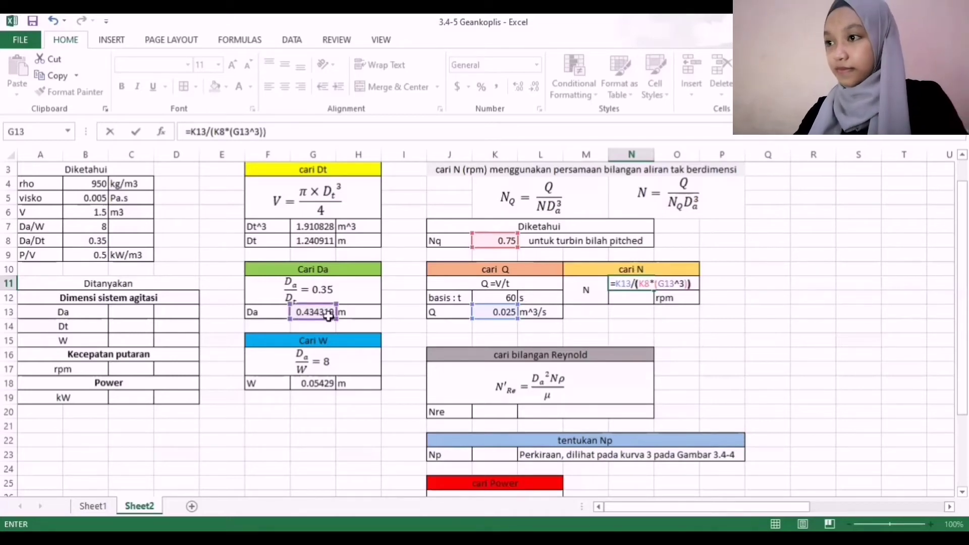
pyautogui.press('Return')
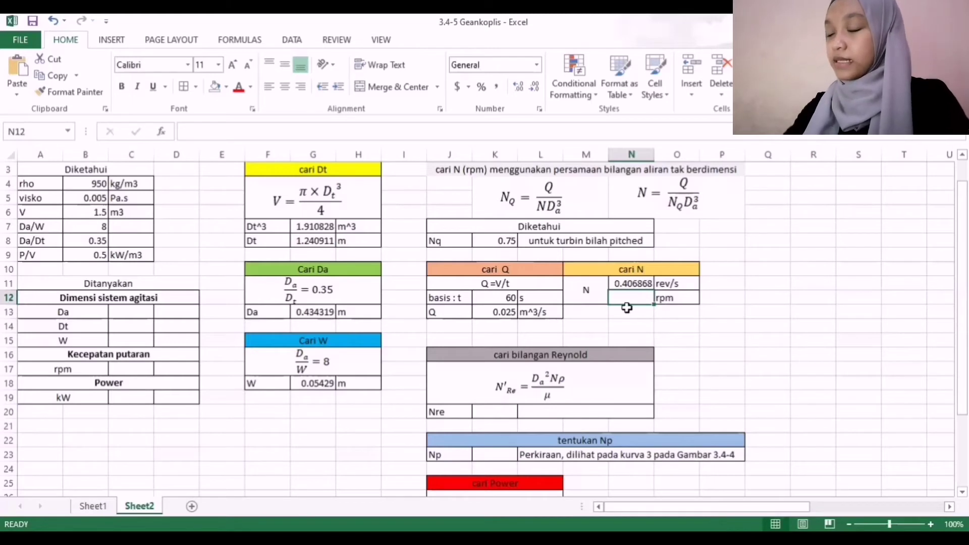
# - Enter =N11*K12 in N12 to convert the speed to 24.41205 rpm
pyautogui.write('=')
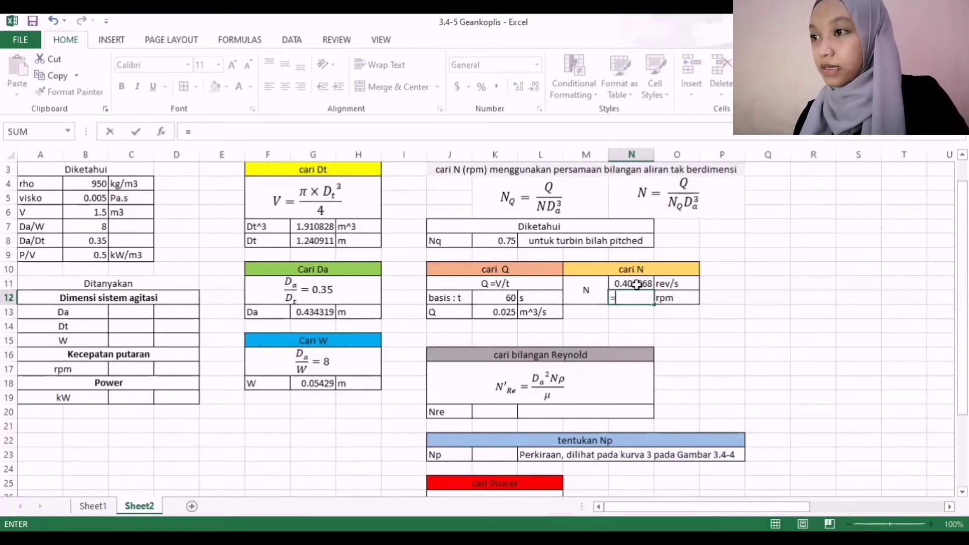
pyautogui.click(637, 284)
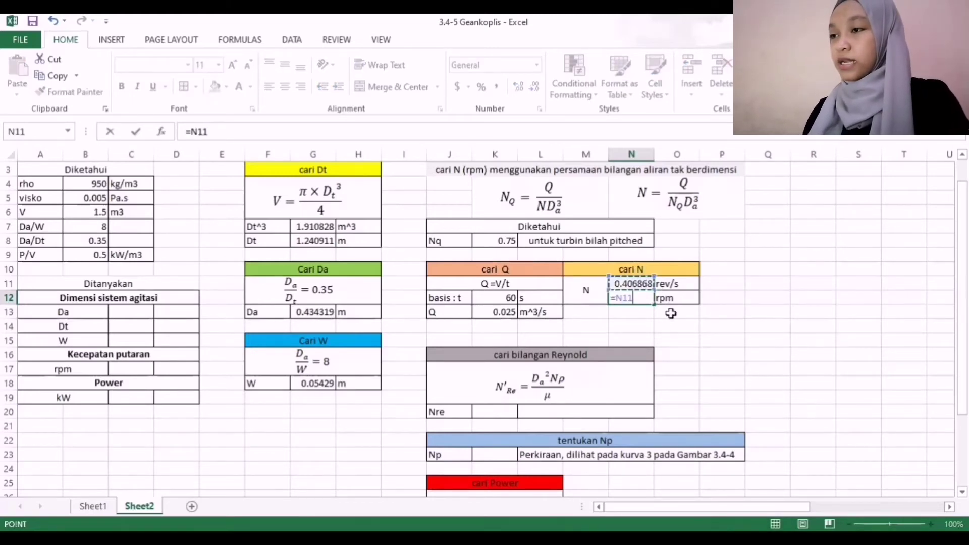
pyautogui.write('*')
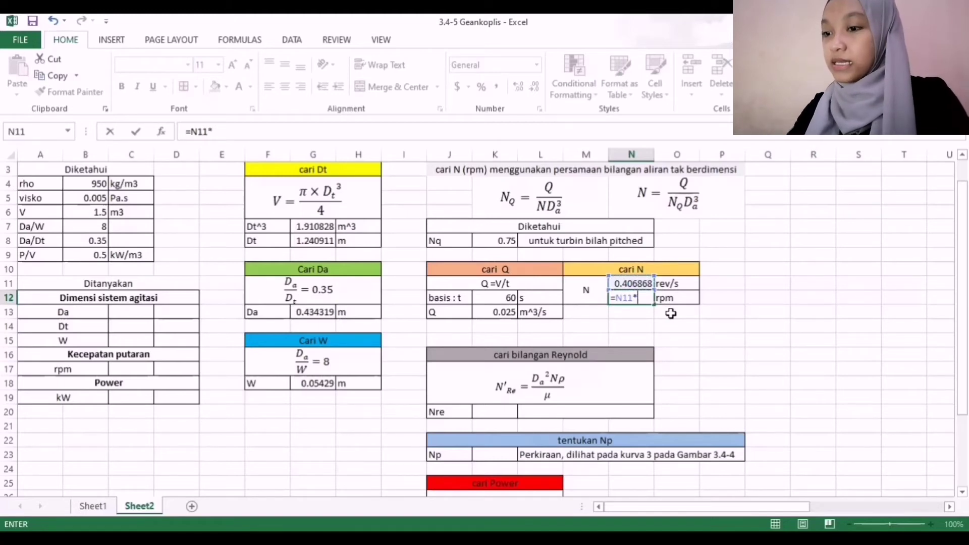
pyautogui.write('60')
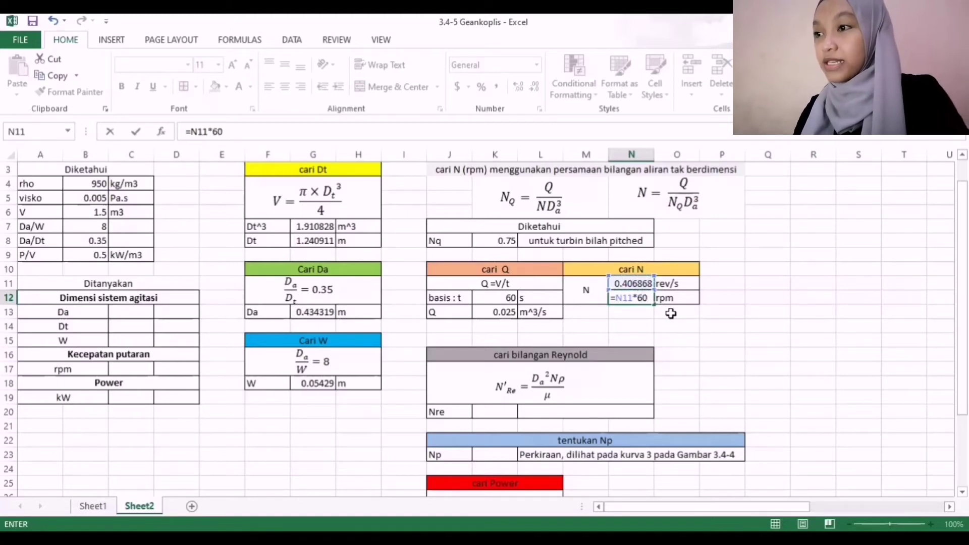
pyautogui.press('BackSpace')
pyautogui.press('BackSpace')
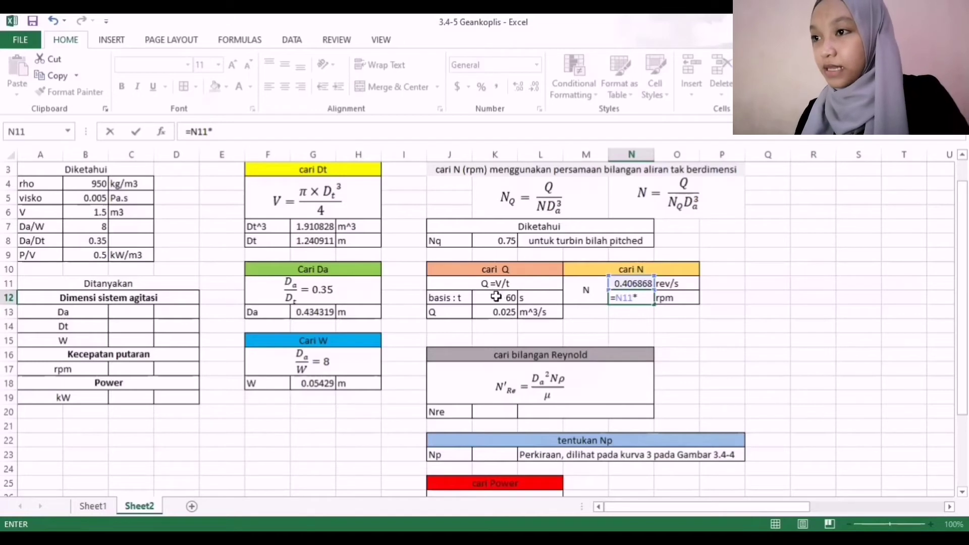
pyautogui.click(496, 297)
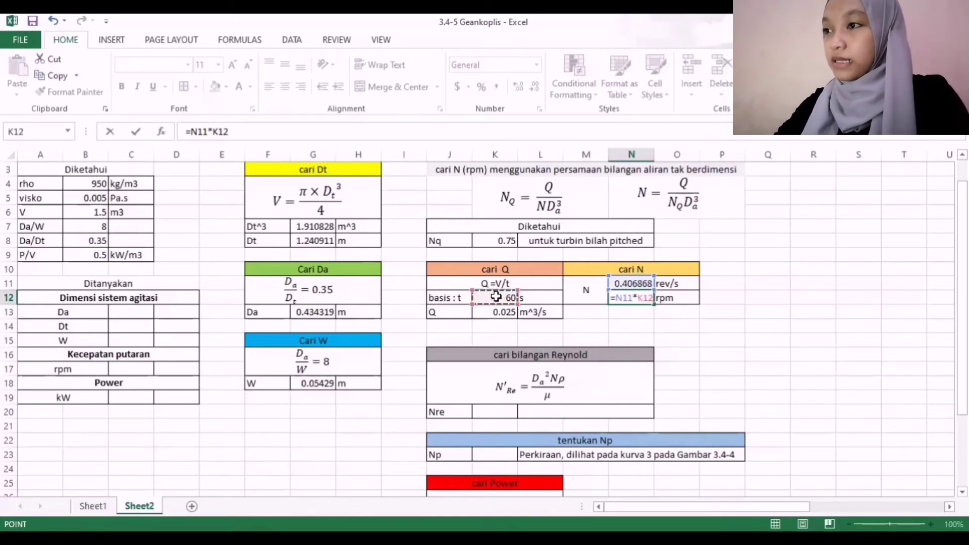
pyautogui.press('Return')
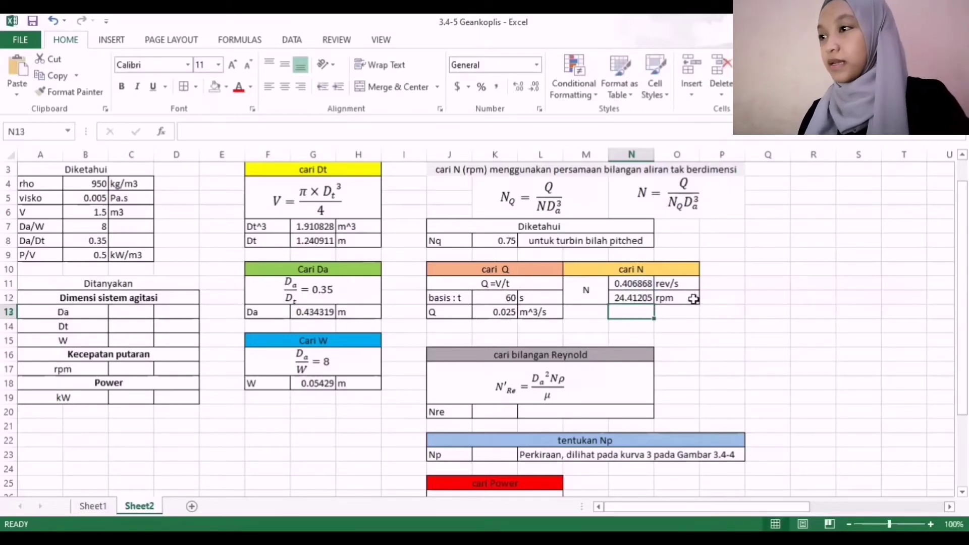
# - Shade the rpm value and unit cells N12:O12 cyan
pyautogui.moveTo(637, 297); pyautogui.dragTo(676, 298)
pyautogui.click(225, 86)
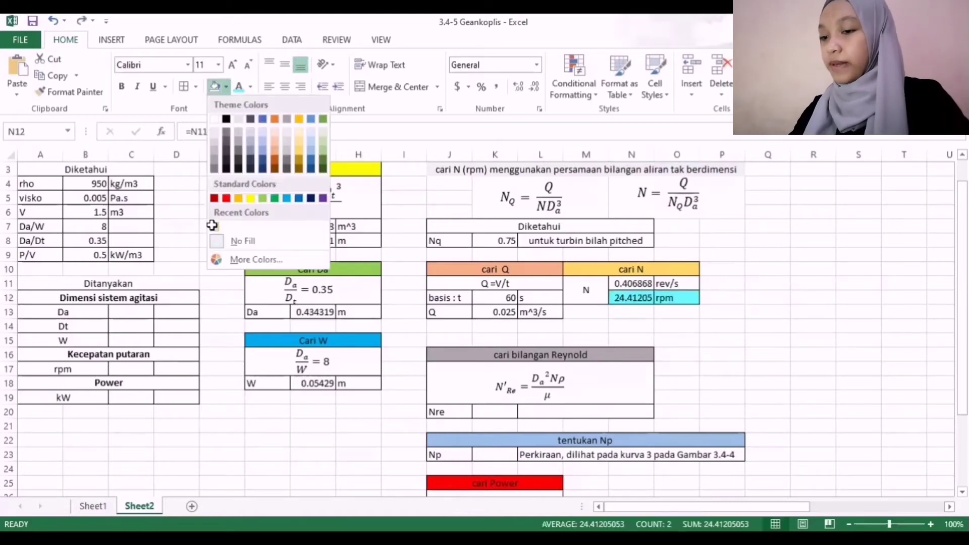
pyautogui.click(212, 222)
pyautogui.click(695, 345)
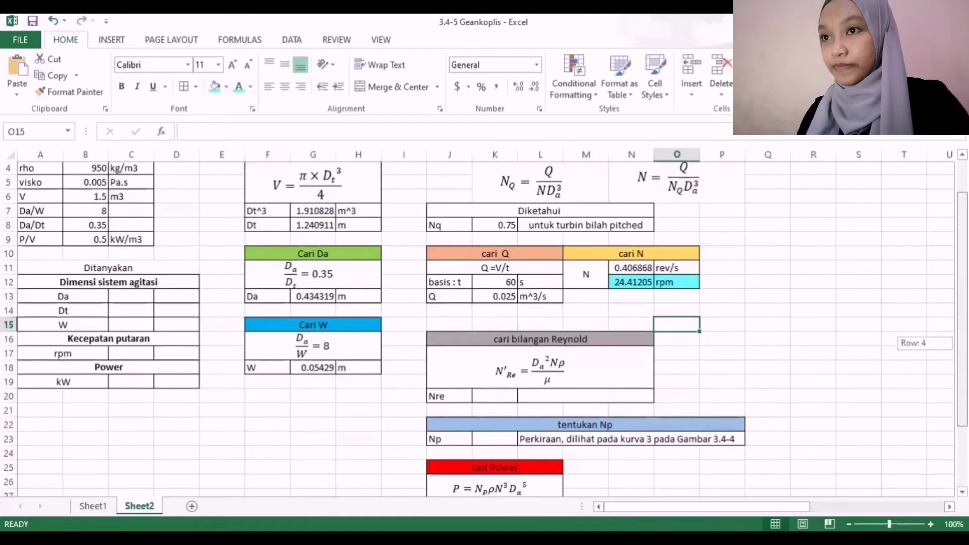
# - Select the Nre value cell K20 in the Reynolds number box to begin its formula
pyautogui.moveTo(961, 333)
pyautogui.mouseDown()
pyautogui.moveTo(962, 353)
pyautogui.moveTo(961, 344)
pyautogui.mouseUp()
pyautogui.click(544, 367)
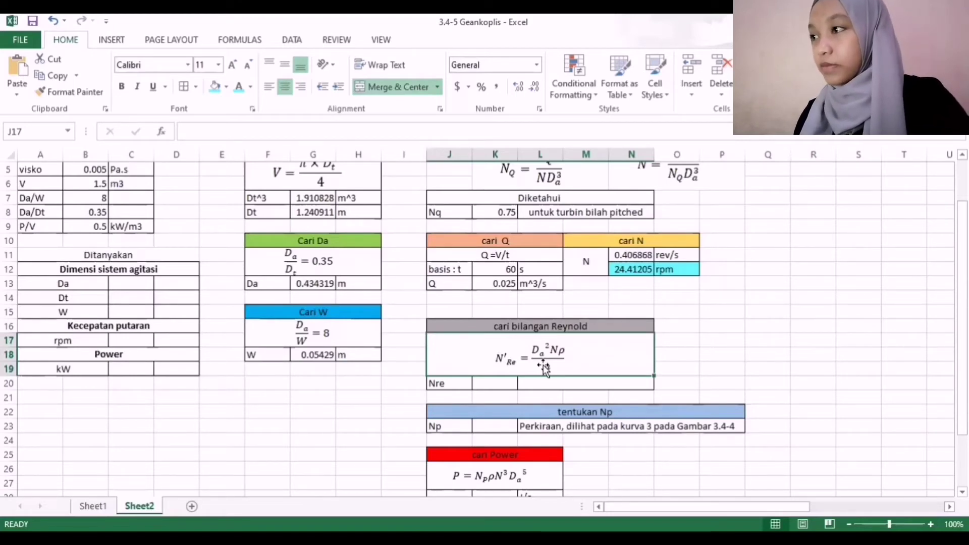
pyautogui.click(493, 383)
pyautogui.write('=')
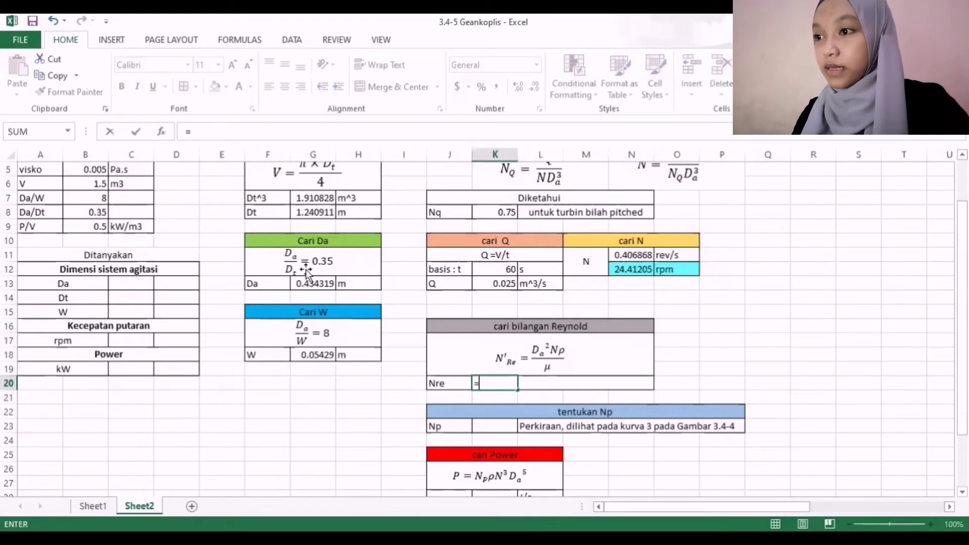
# - Start the Nre formula with Da squared, =((G13^2)*, after fixing the missing-parenthesis warning
pyautogui.write('((')
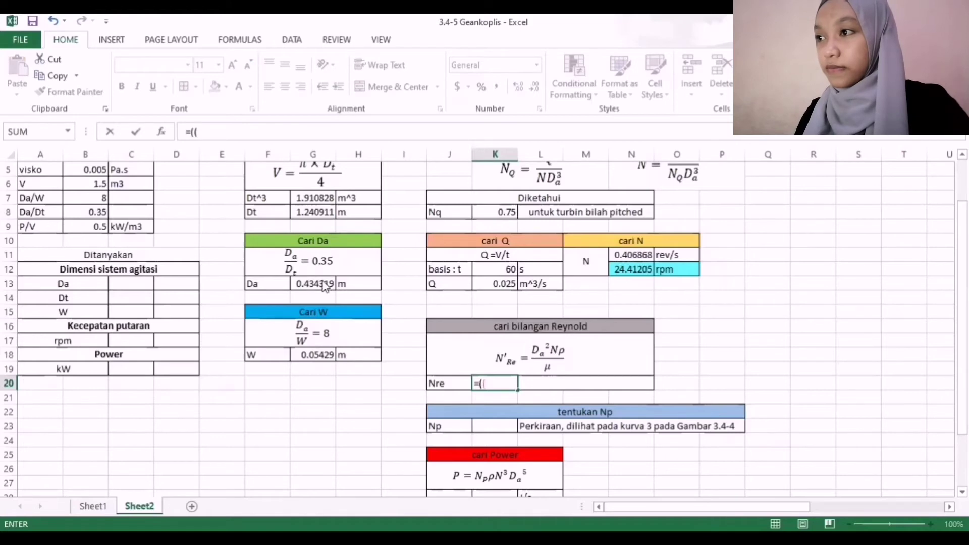
pyautogui.press('Return')
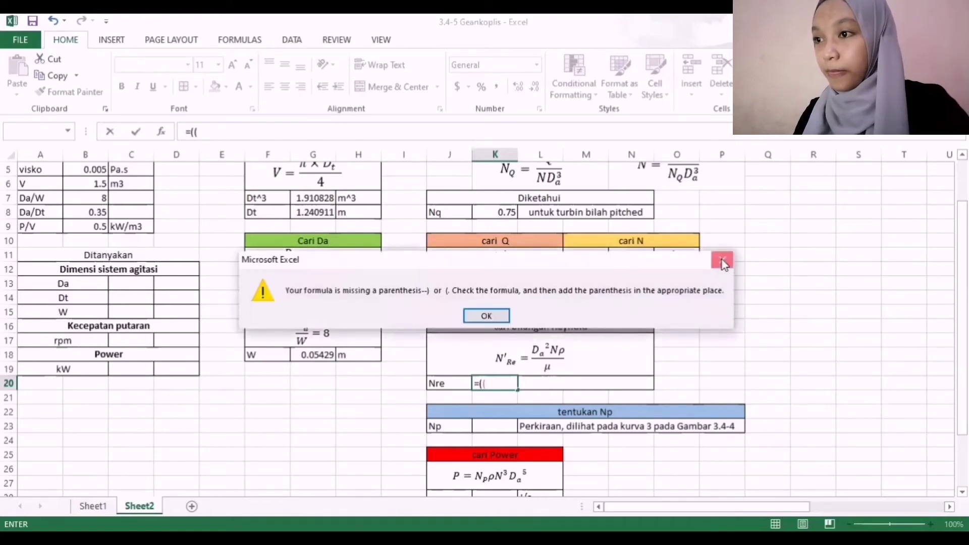
pyautogui.click(511, 316)
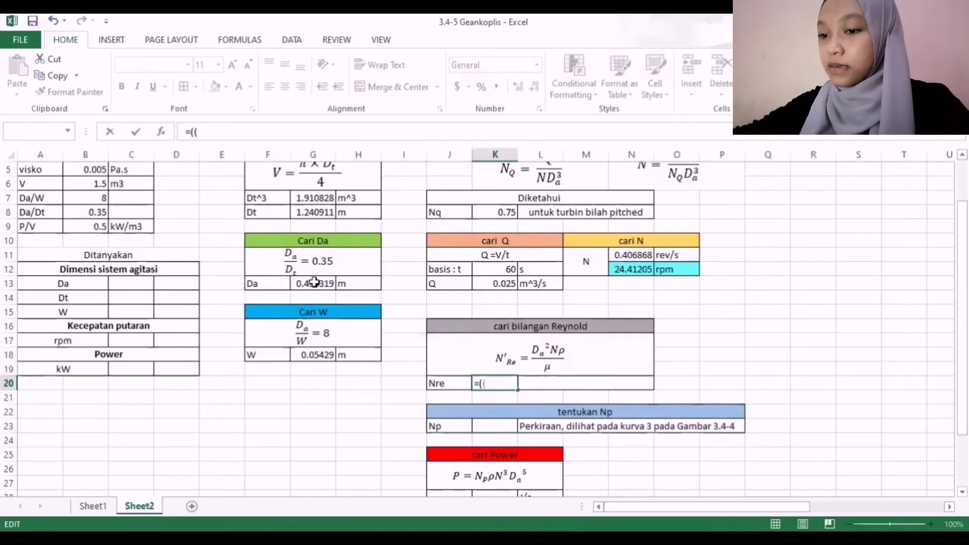
pyautogui.click(314, 281)
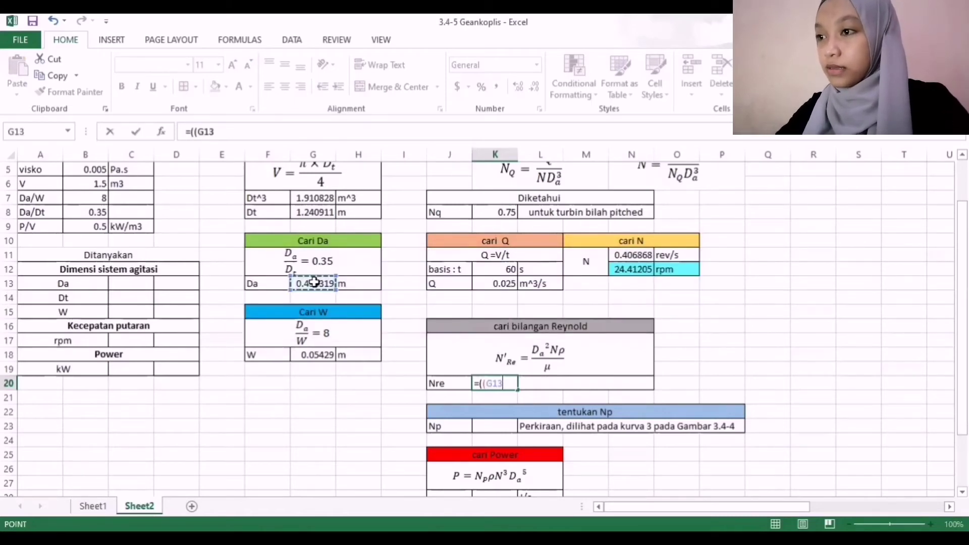
pyautogui.write('^2)')
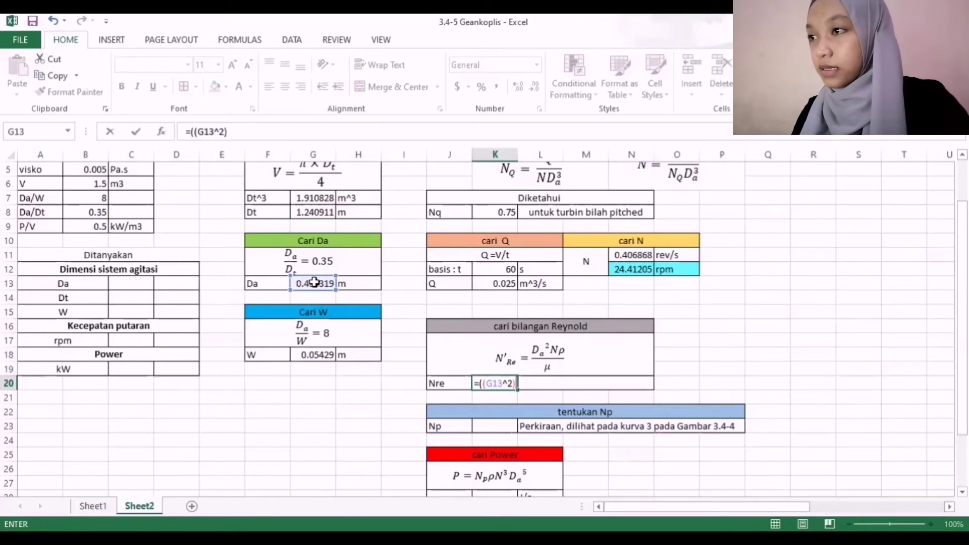
pyautogui.write('*')
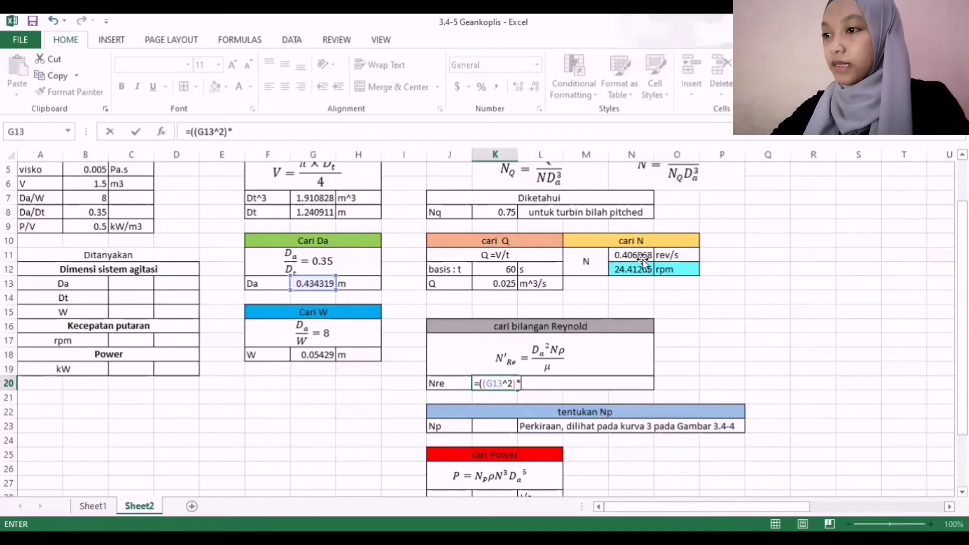
# - Complete Nre as =((G13^2)*N11*B4)/B5, giving 14582.22, and begin the turbulent-flow note in L20
pyautogui.click(642, 260)
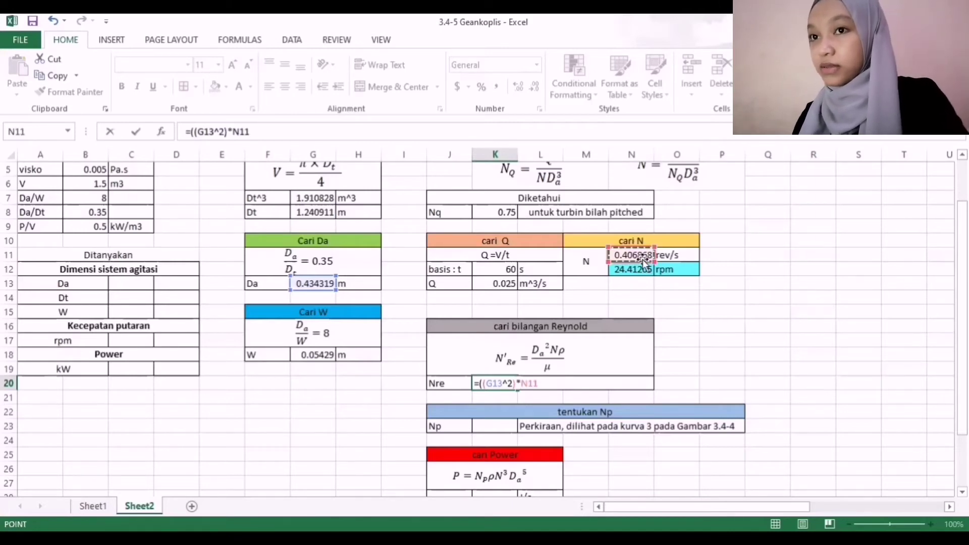
pyautogui.write('*')
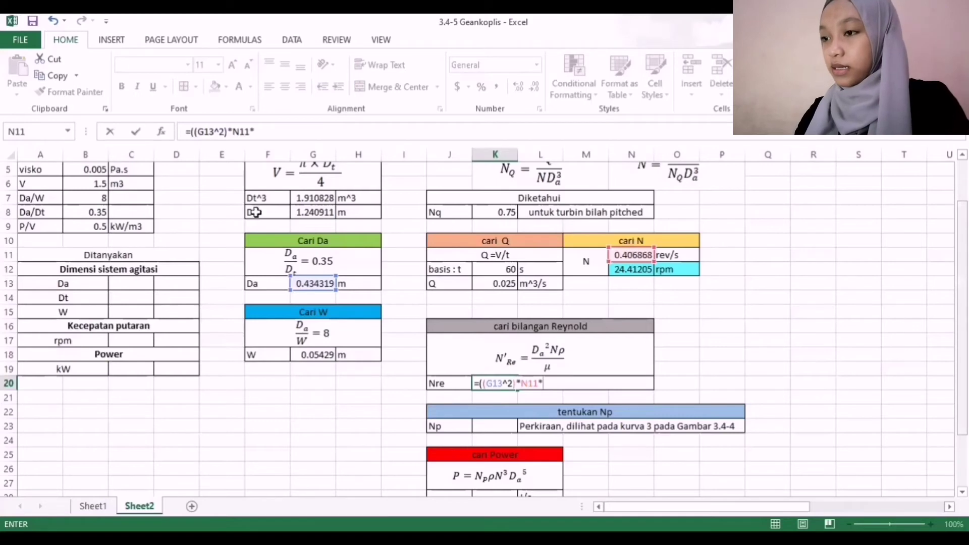
pyautogui.scroll(2, 255, 212)
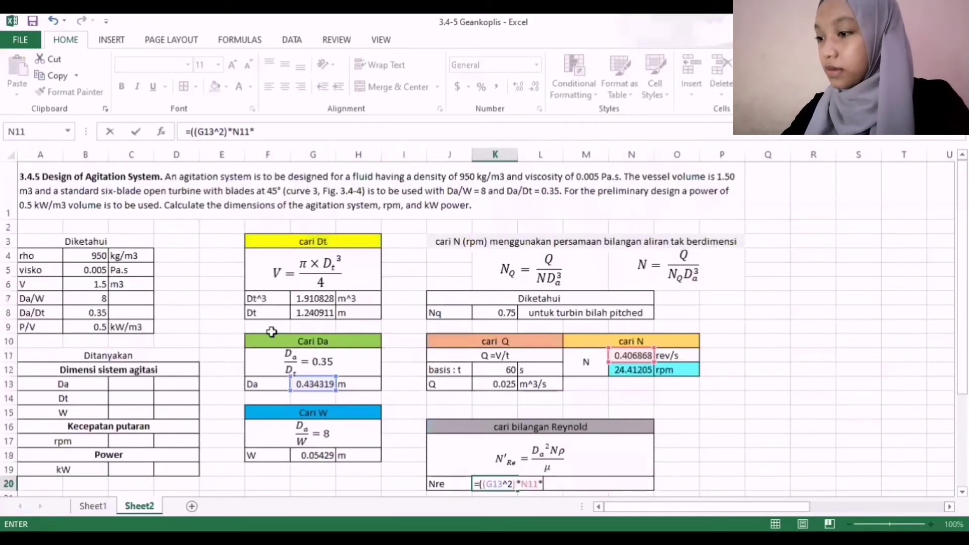
pyautogui.click(85, 256)
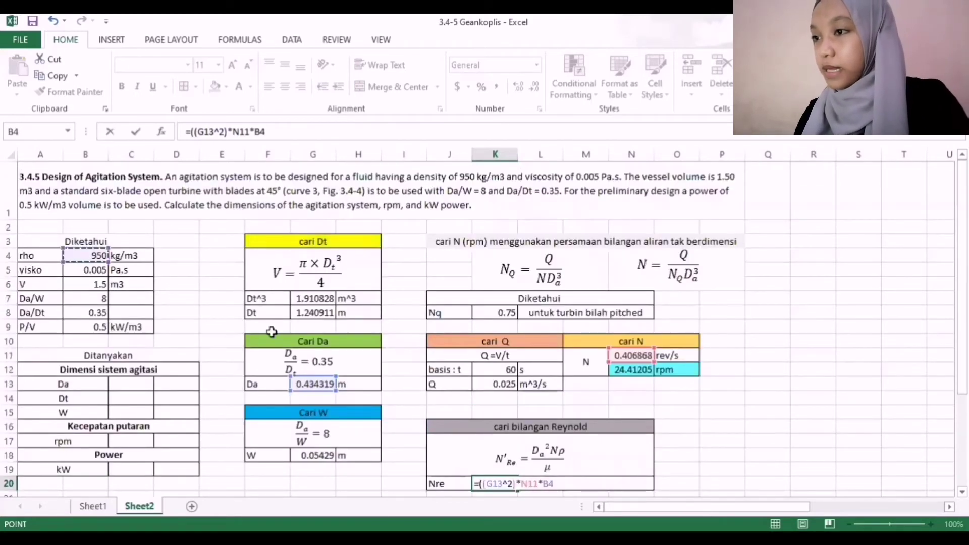
pyautogui.write(')')
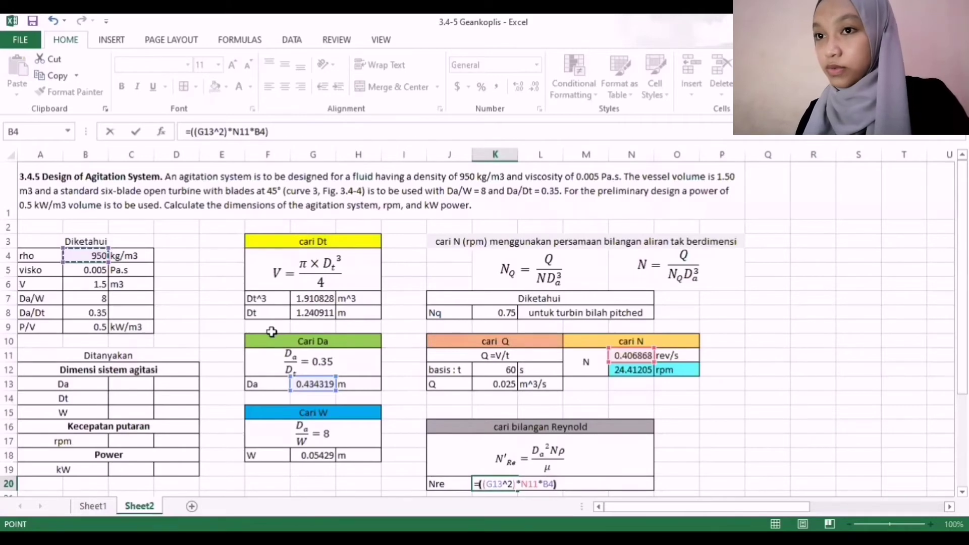
pyautogui.write('/')
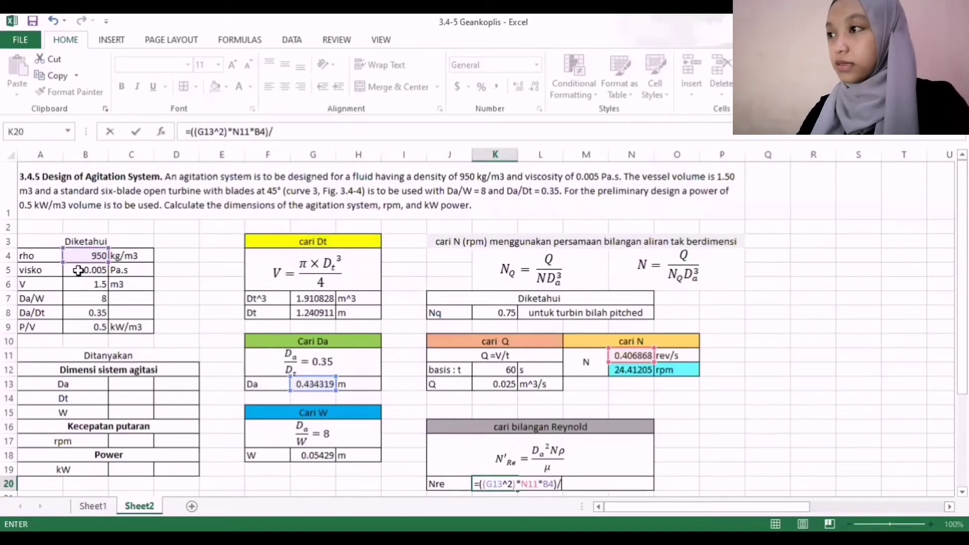
pyautogui.click(78, 271)
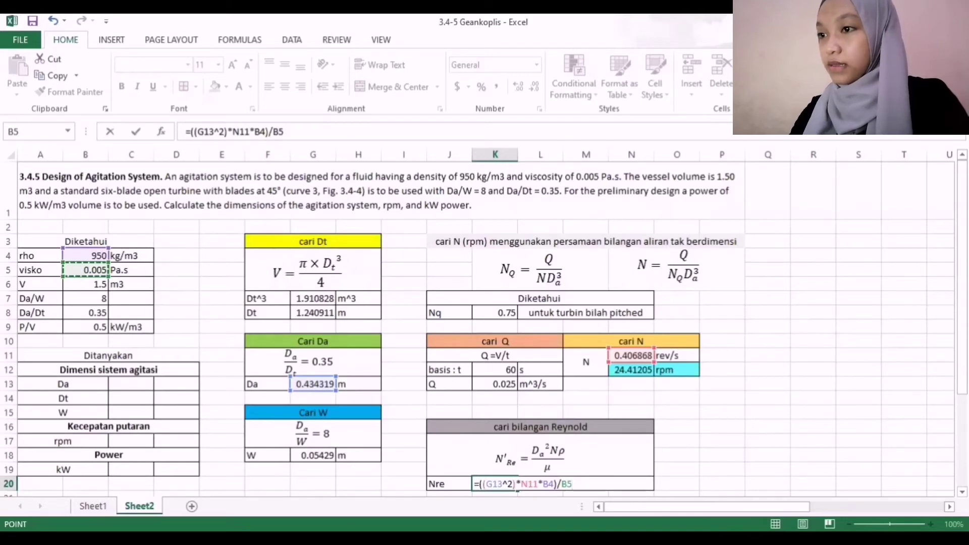
pyautogui.scroll(-1, 623, 394)
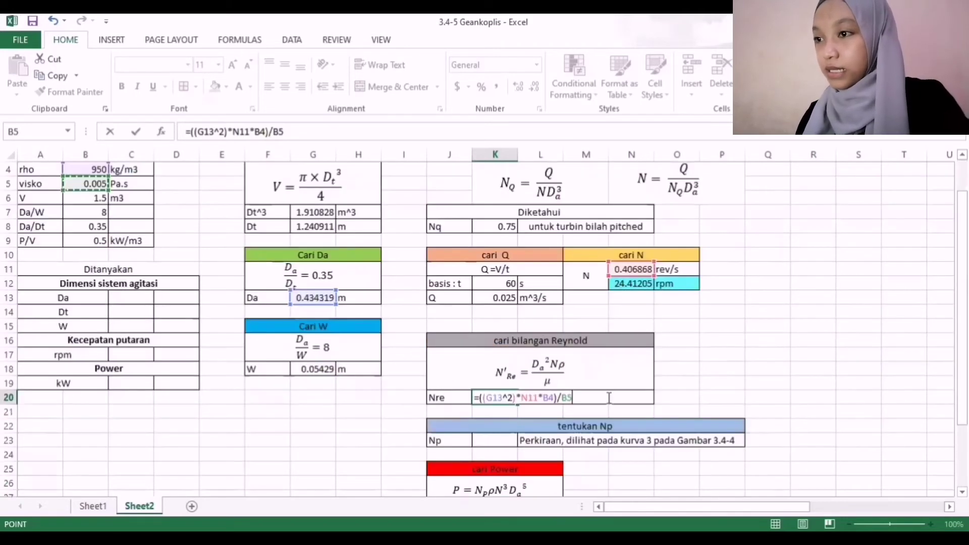
pyautogui.press('Return')
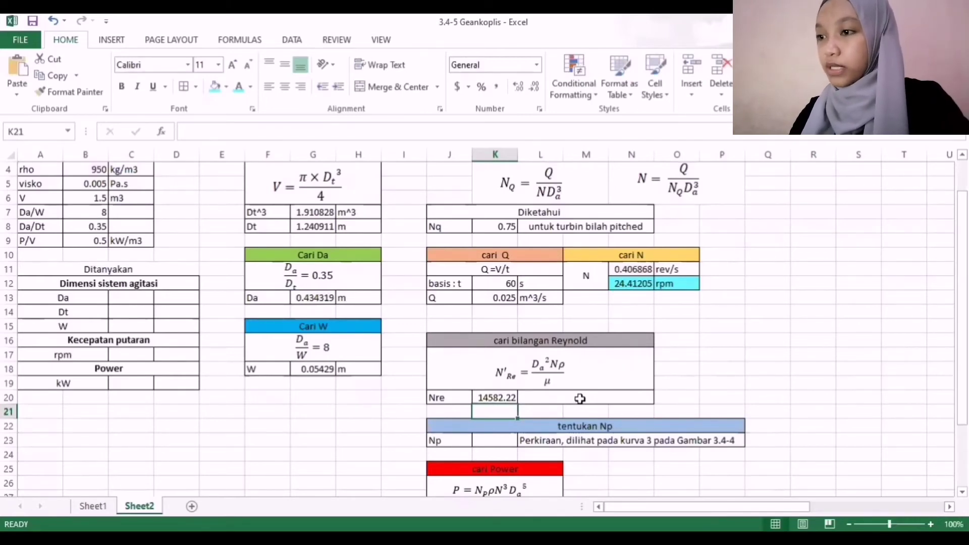
pyautogui.click(580, 398)
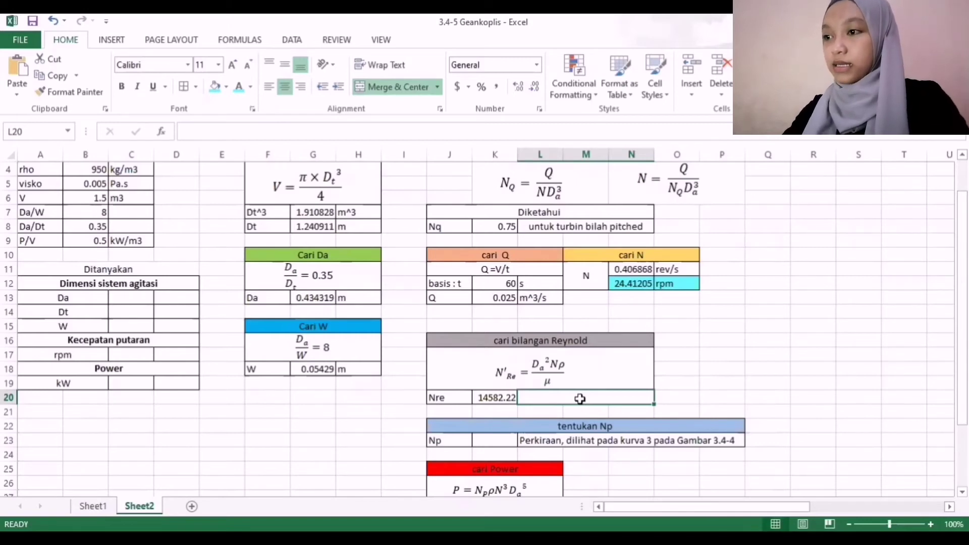
pyautogui.write('Al')
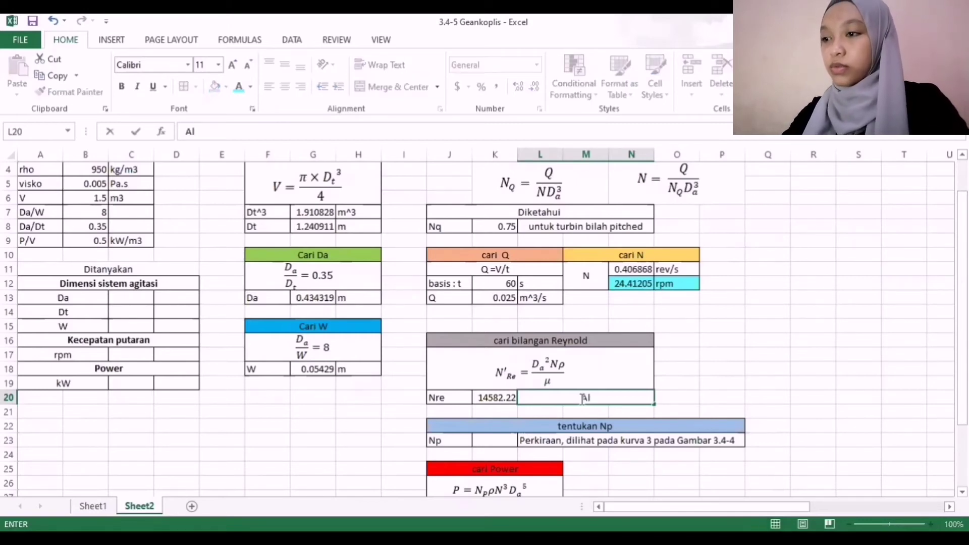
pyautogui.write('iran')
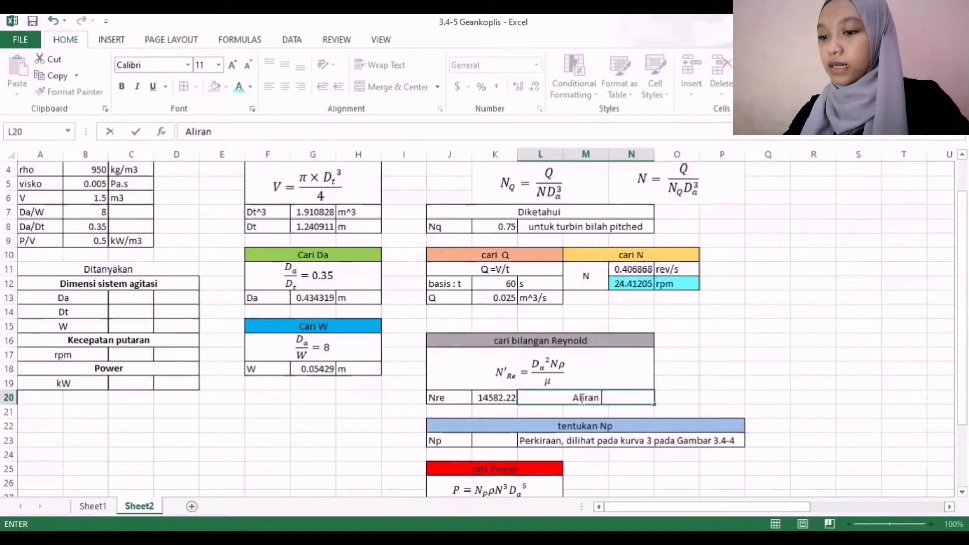
pyautogui.write(' Turbulen')
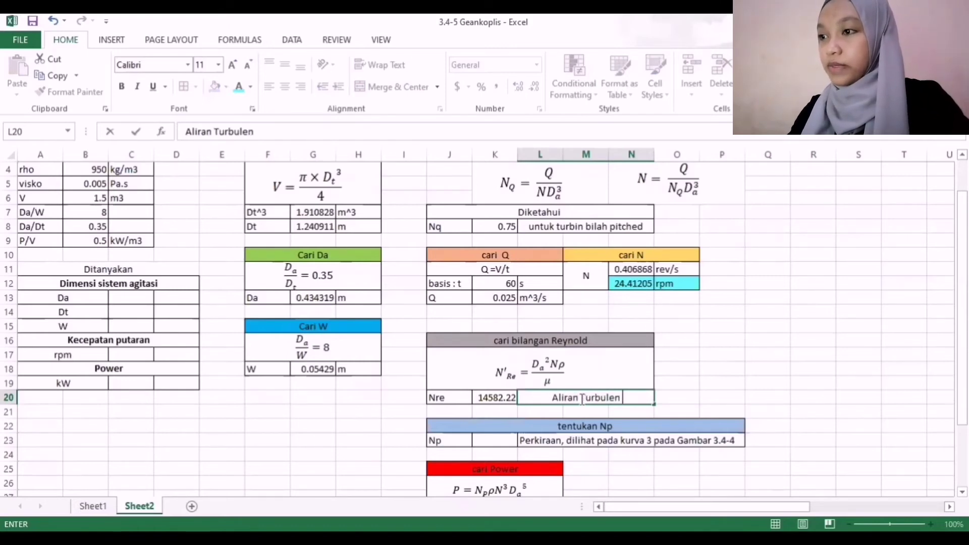
pyautogui.write(' (Nre')
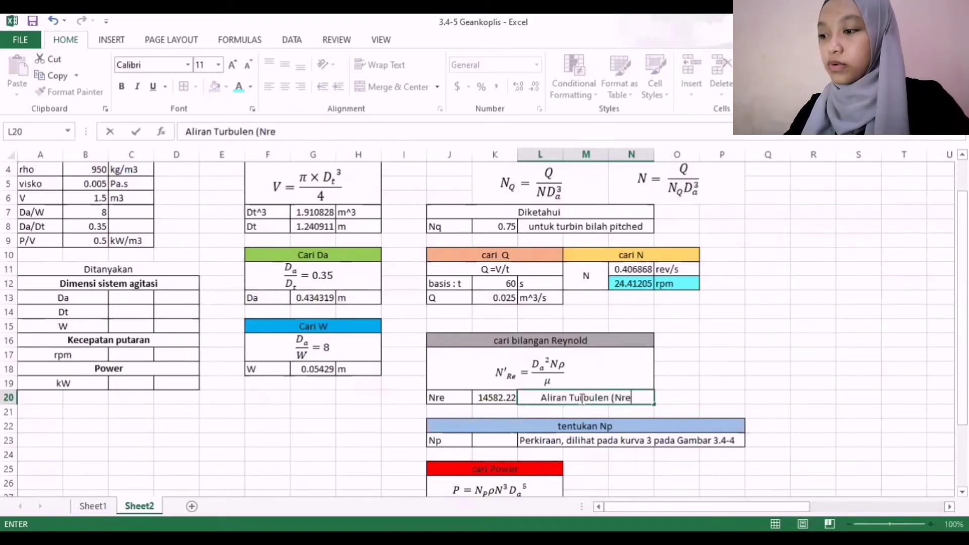
pyautogui.write(' >')
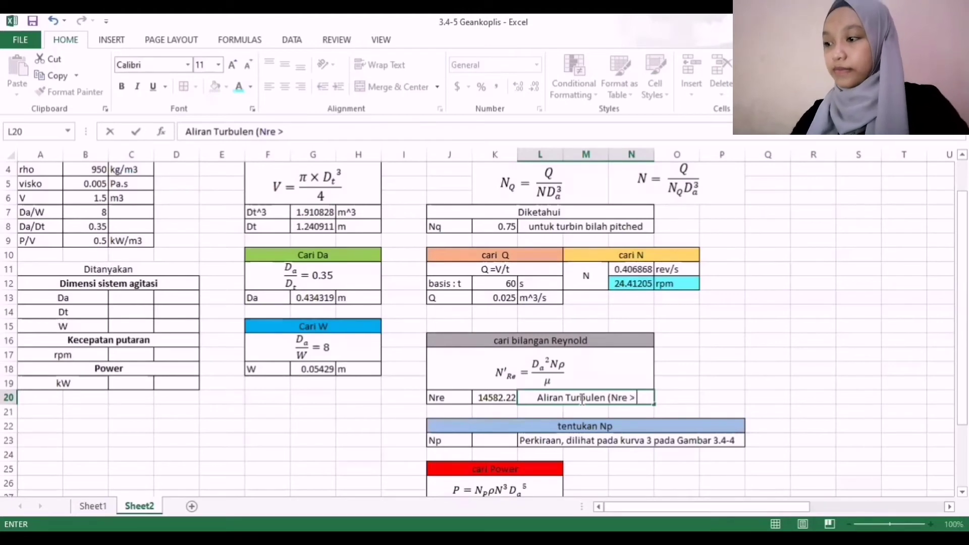
pyautogui.write(' 10$')
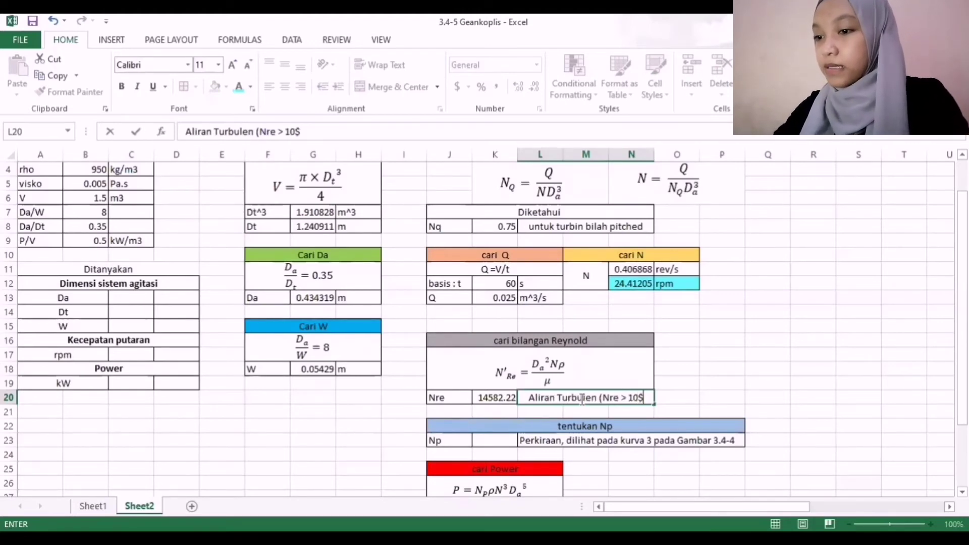
pyautogui.write(')')
# - Correct the L20 note to read 'Aliran Turbulen (Nre > 10^4)'
pyautogui.press('BackSpace')
pyautogui.press('BackSpace')
pyautogui.write('4')
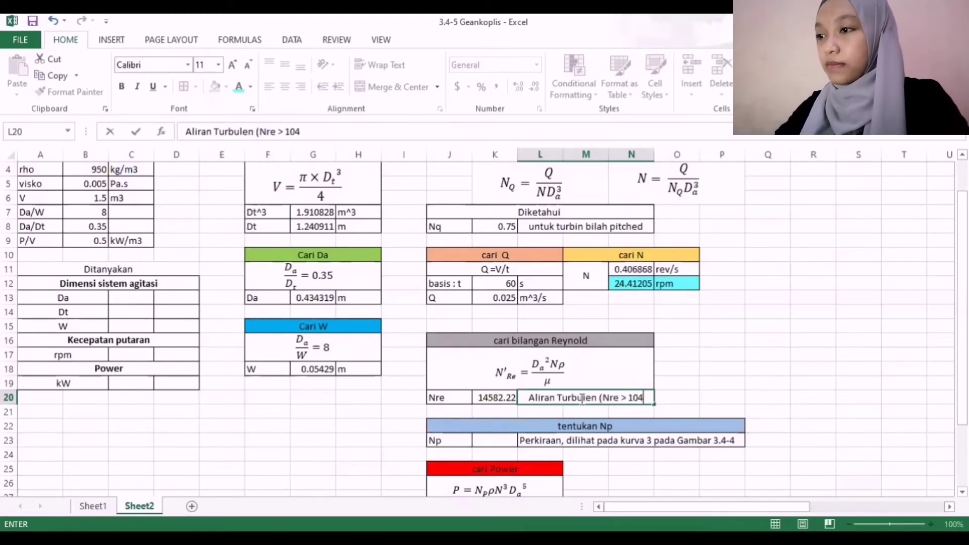
pyautogui.press('BackSpace')
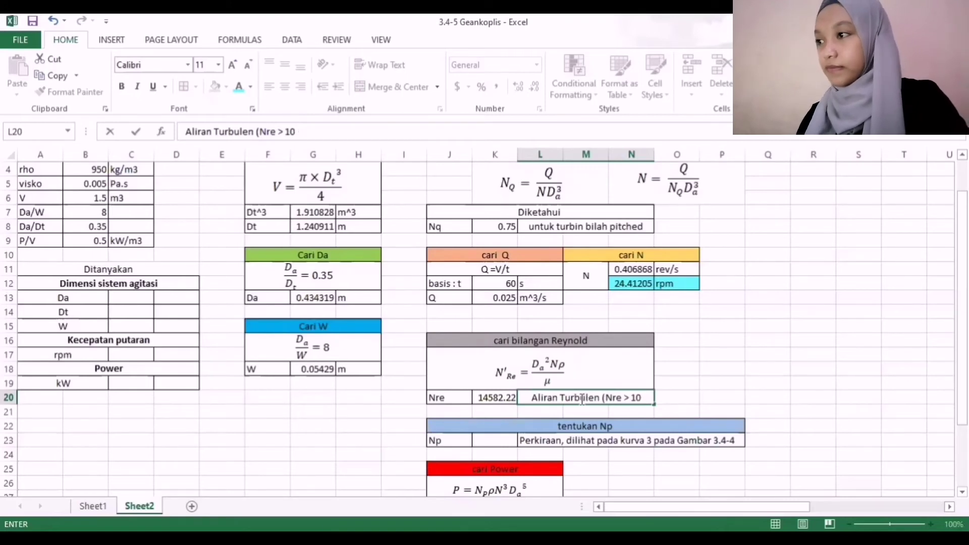
pyautogui.write('^4)')
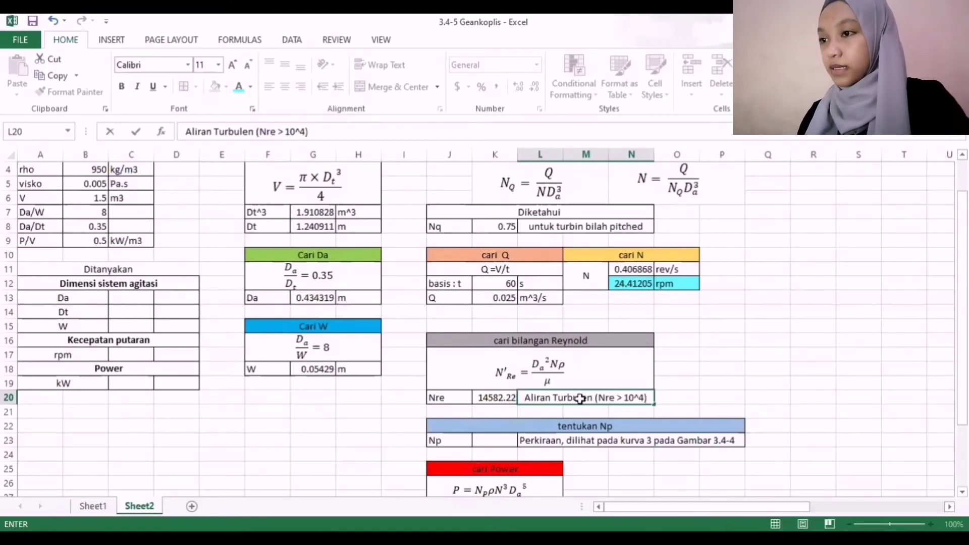
pyautogui.press('Return')
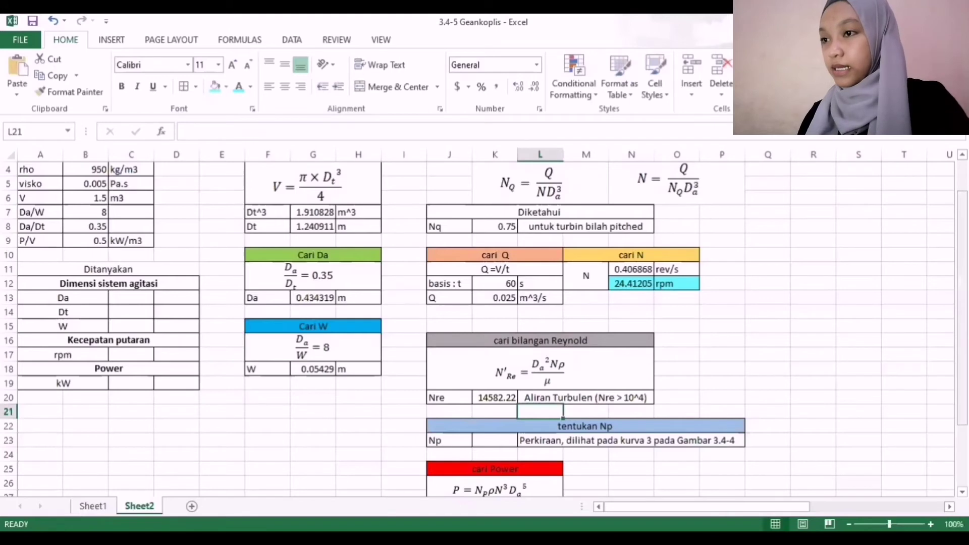
# - Drag the Np-versus-Reynolds chart picture left beside the Nre and Np tables near K23
pyautogui.moveTo(962, 350); pyautogui.dragTo(962, 401)
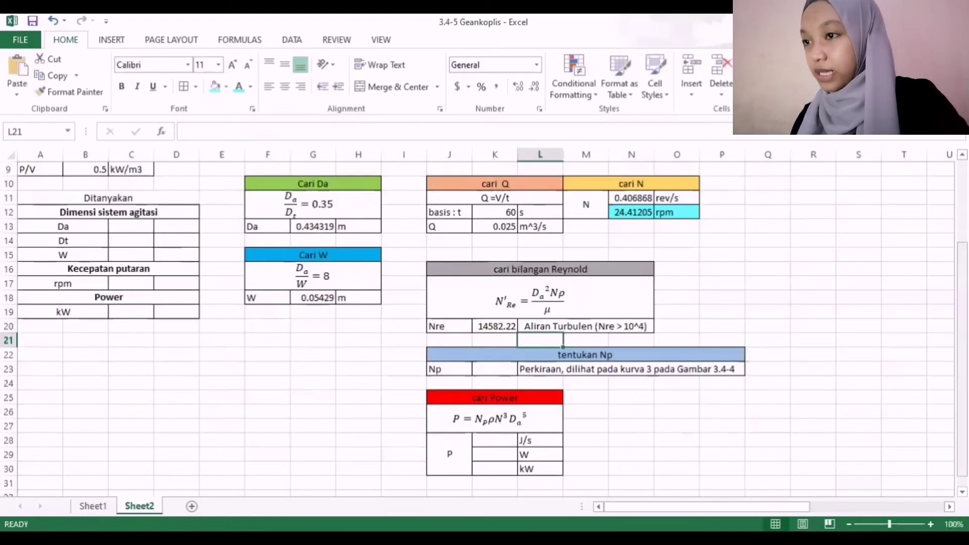
pyautogui.scroll(-1, 625, 389)
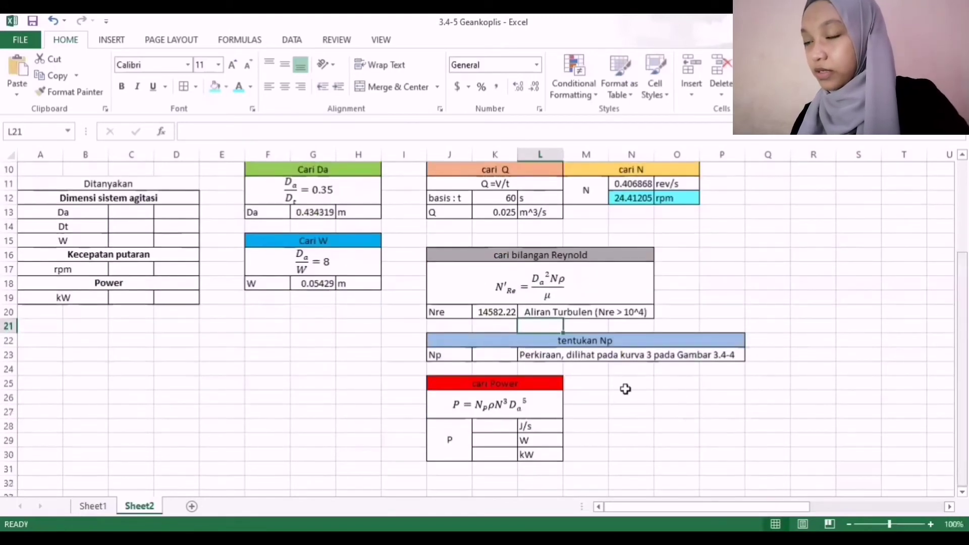
pyautogui.click(488, 363)
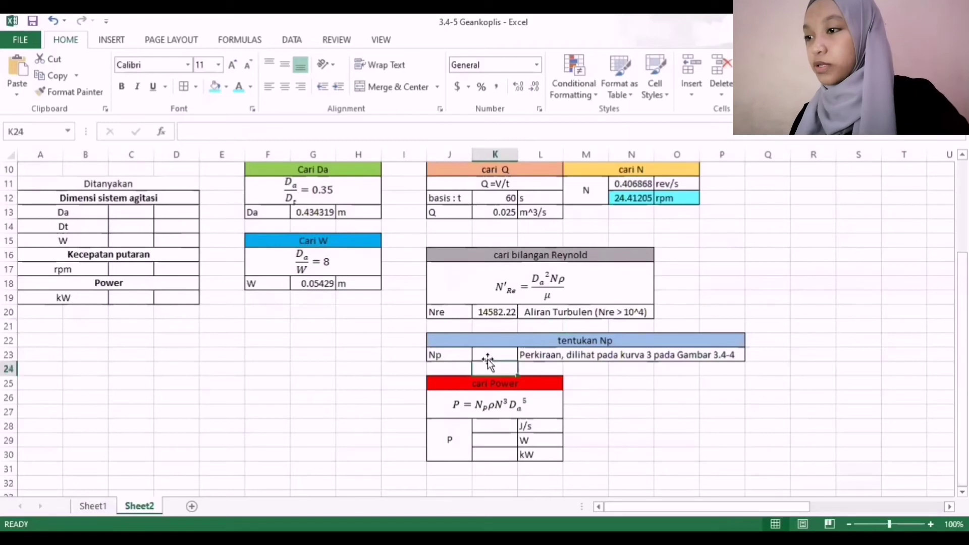
pyautogui.click(514, 357)
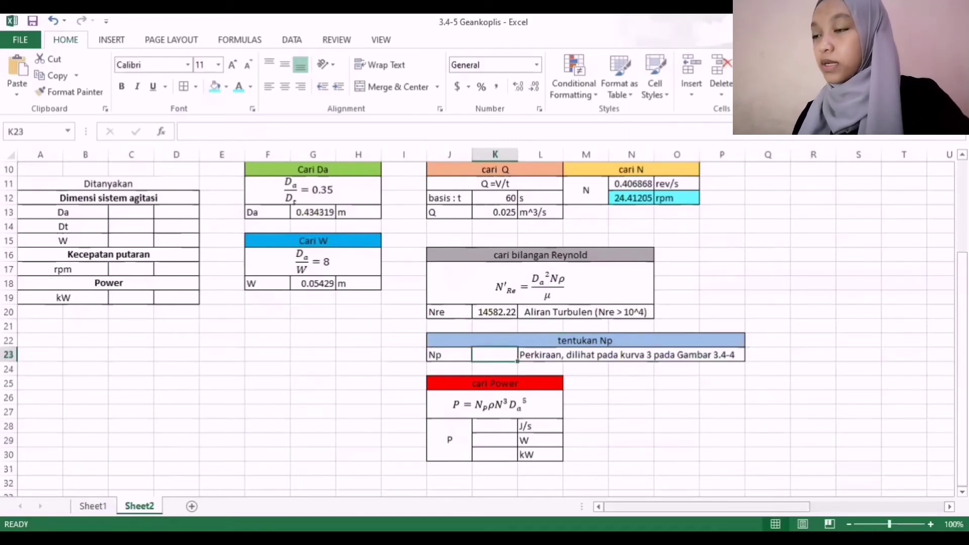
pyautogui.moveTo(651, 506); pyautogui.dragTo(726, 506)
pyautogui.hscroll(2, 900, 405)
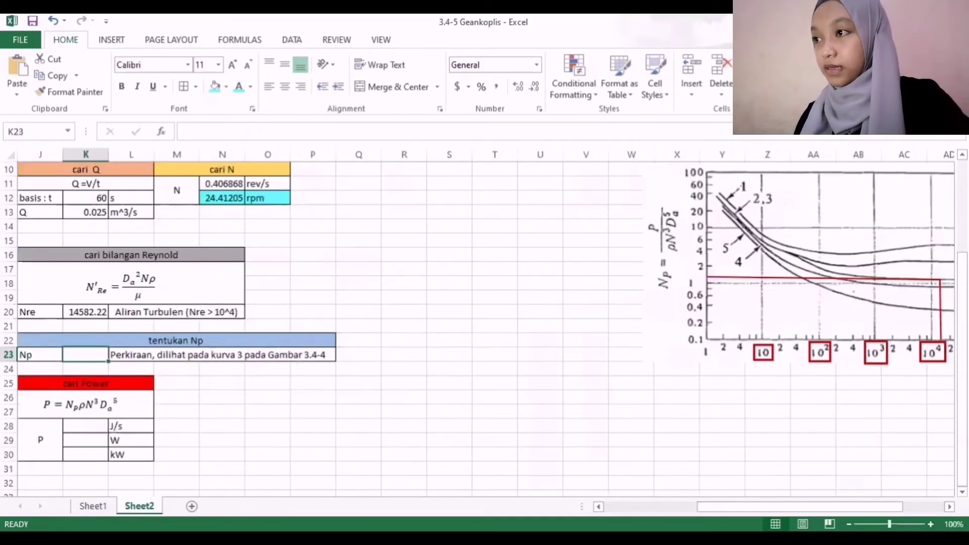
pyautogui.click(874, 308)
pyautogui.scroll(2, 838, 287)
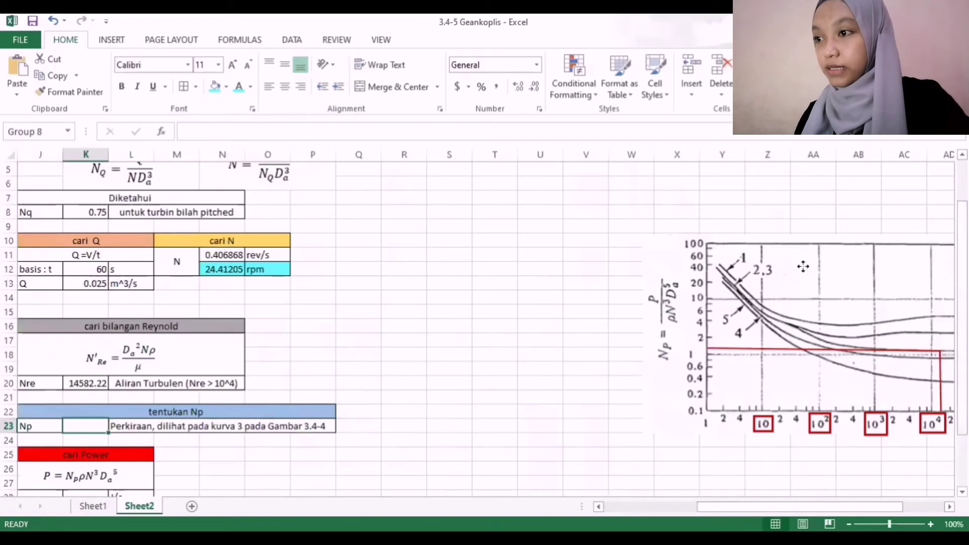
pyautogui.moveTo(505, 246); pyautogui.dragTo(511, 241)
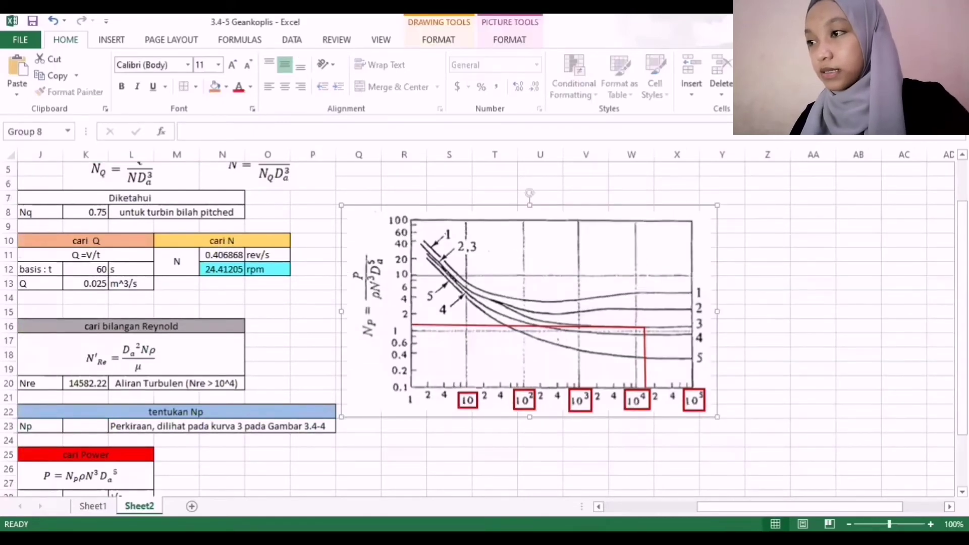
pyautogui.hscroll(-2, 409, 401)
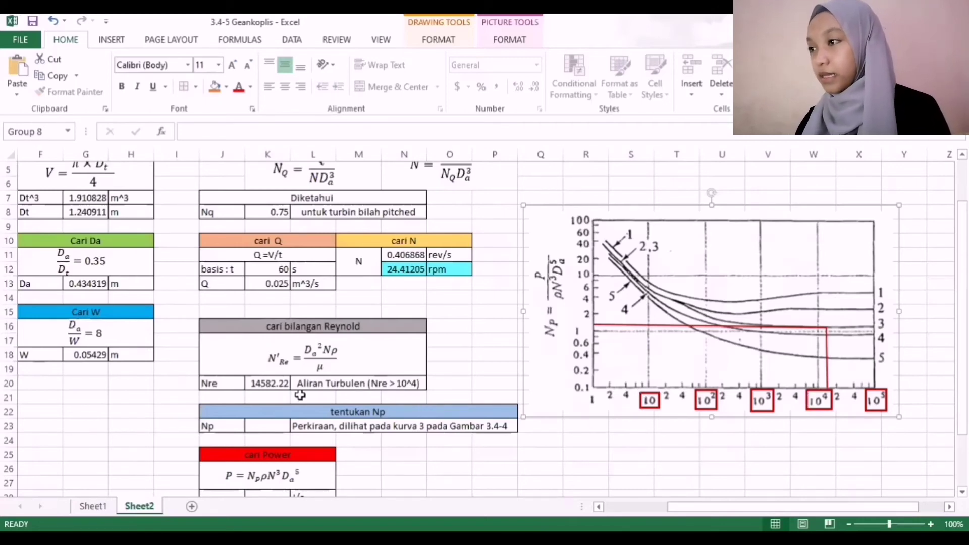
pyautogui.click(279, 386)
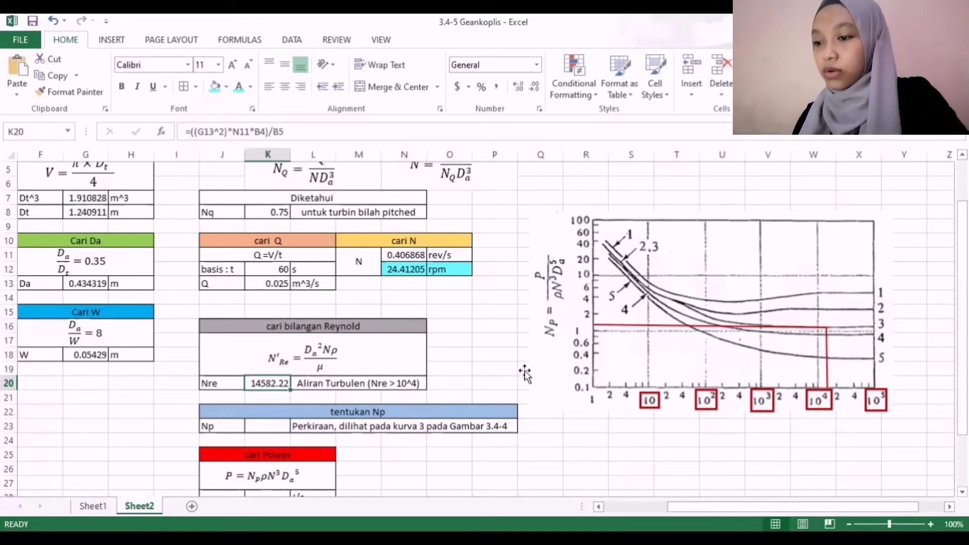
pyautogui.click(275, 426)
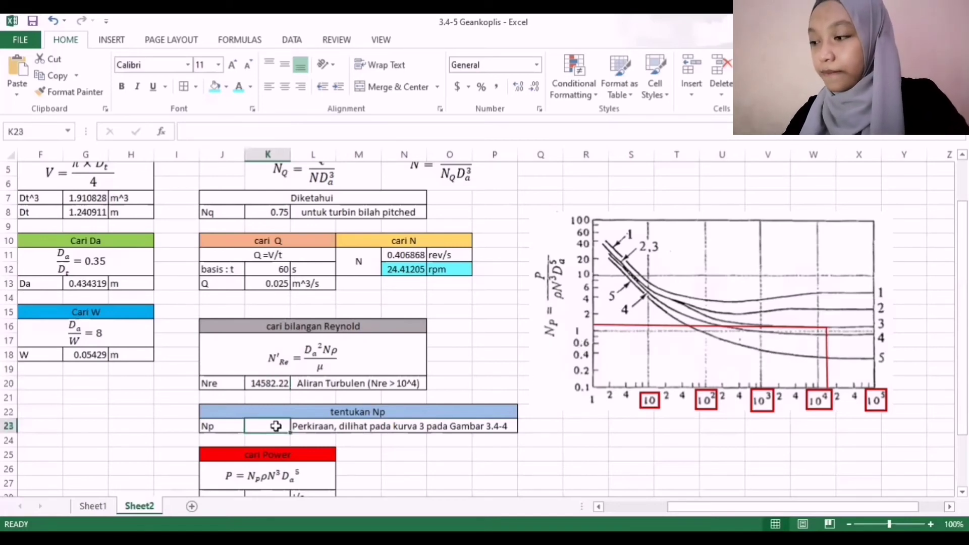
pyautogui.write('1.25')
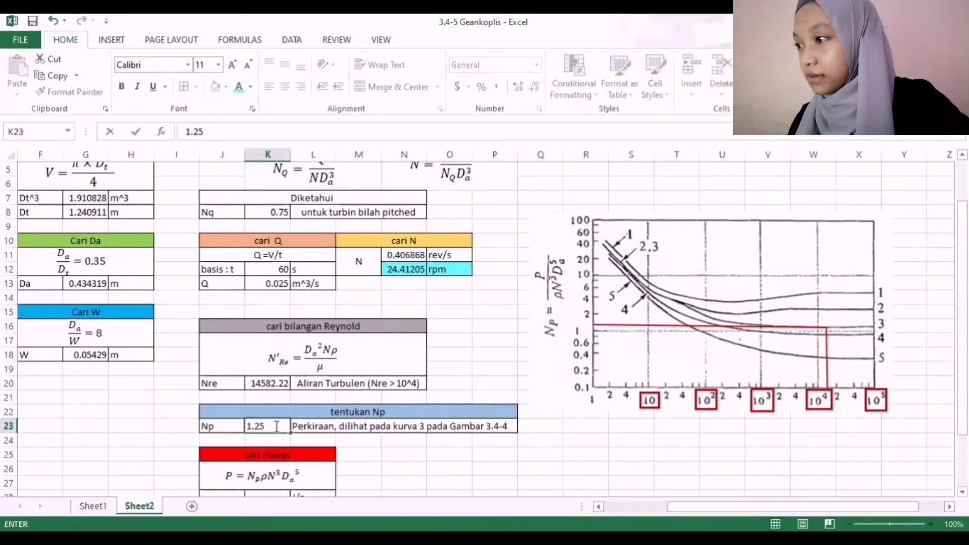
pyautogui.press('Return')
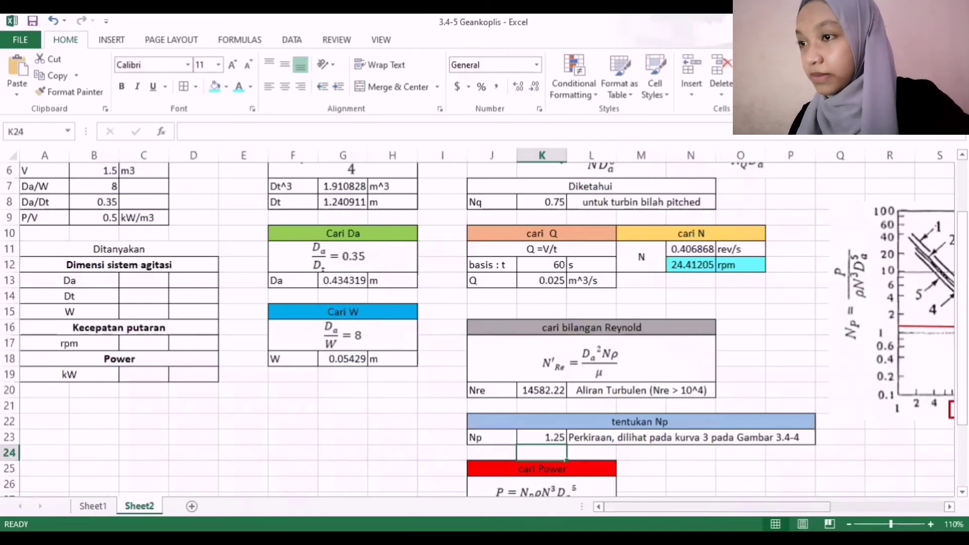
pyautogui.click(902, 507)
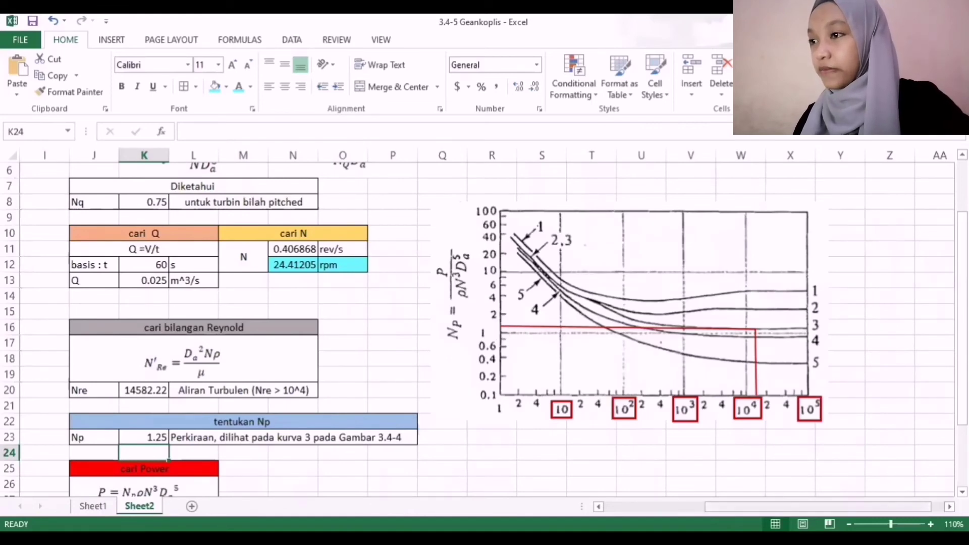
pyautogui.moveTo(858, 507); pyautogui.dragTo(833, 507)
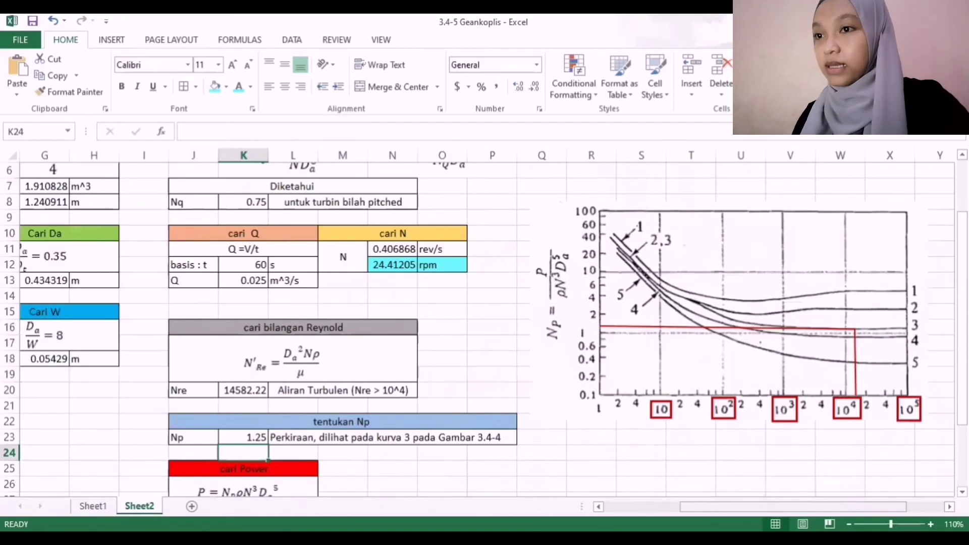
pyautogui.moveTo(962, 315); pyautogui.dragTo(962, 348)
pyautogui.click(400, 404)
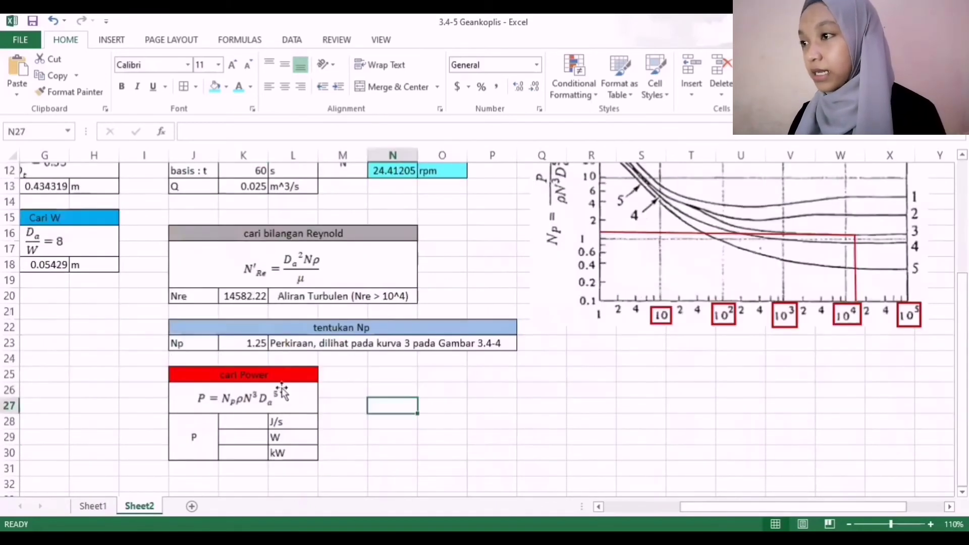
pyautogui.click(243, 418)
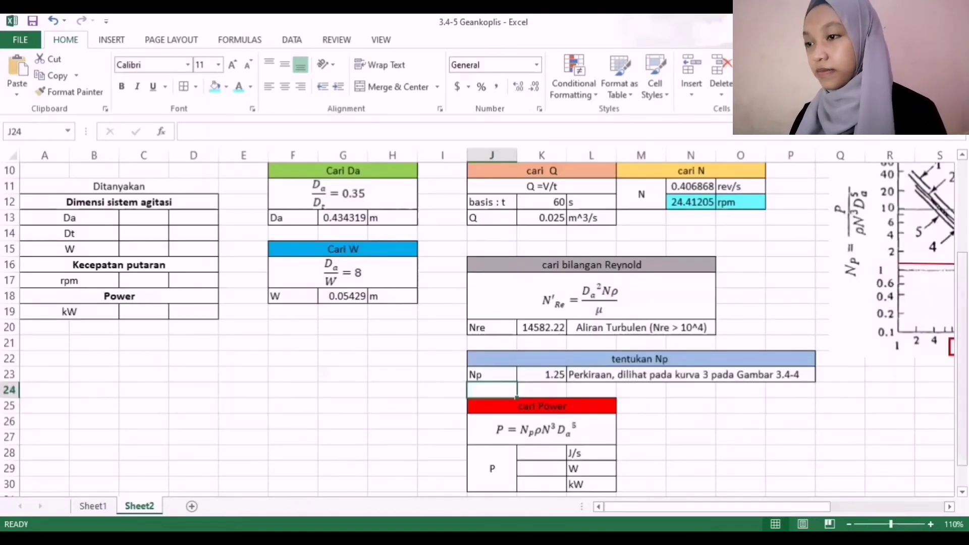
pyautogui.scroll(-1, 690, 376)
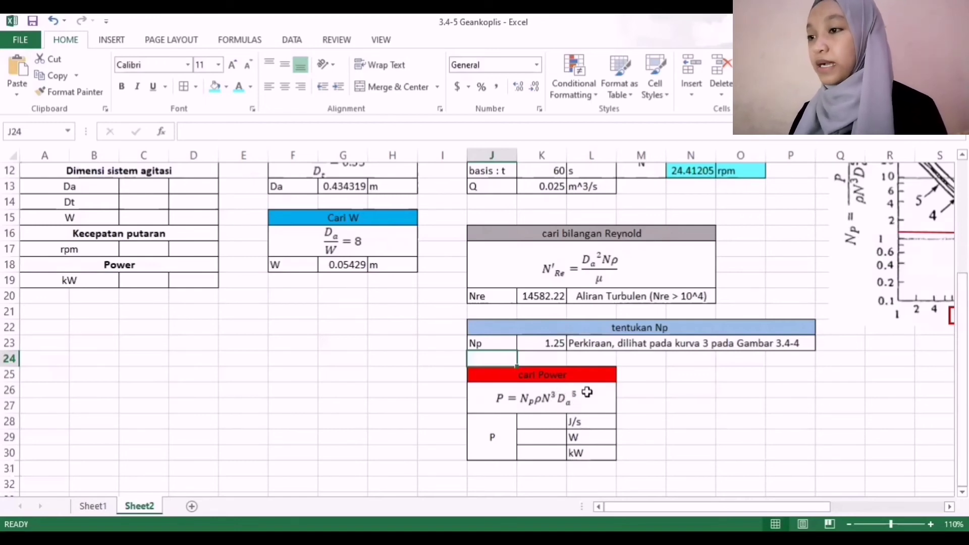
# - In the J/s power cell K28, start the formula with Np times density, =K23*B4*
pyautogui.click(542, 421)
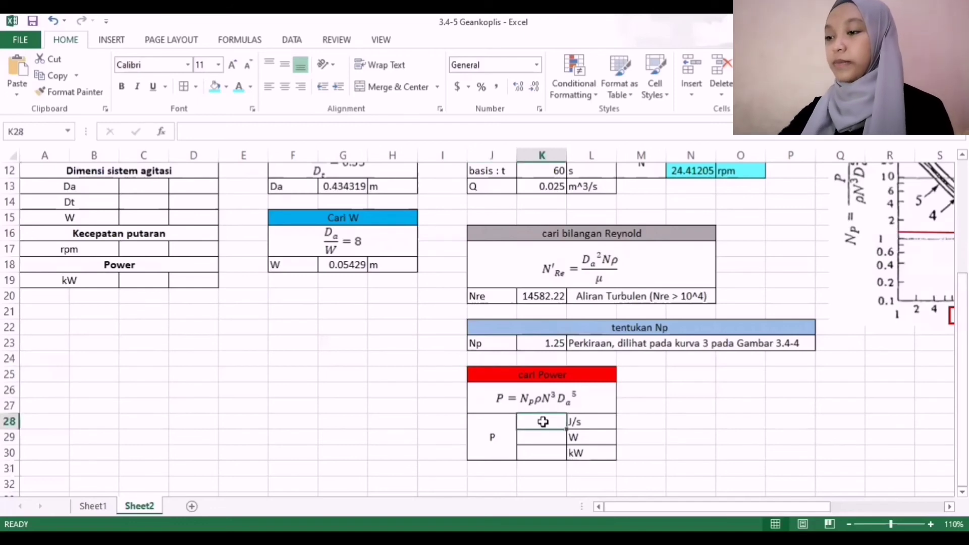
pyautogui.write('=')
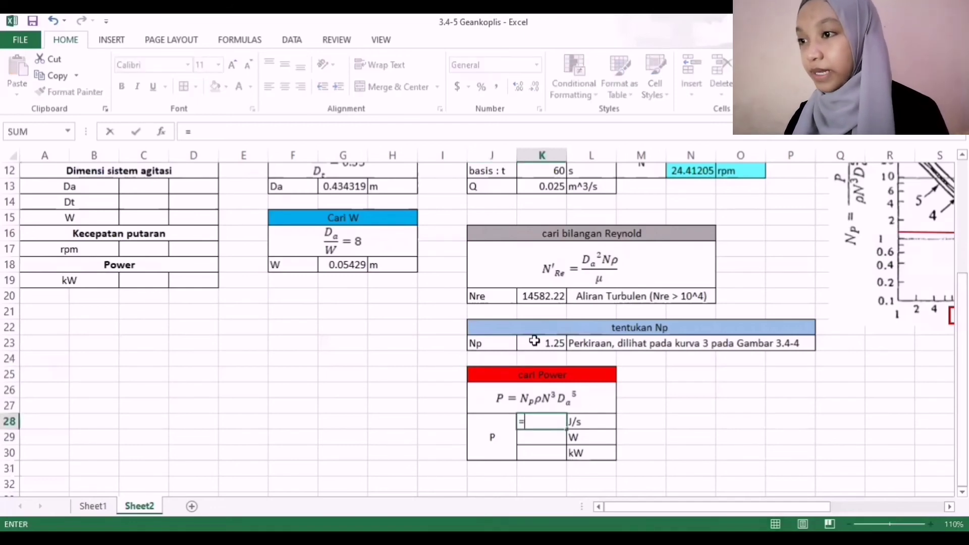
pyautogui.click(534, 341)
pyautogui.write('*')
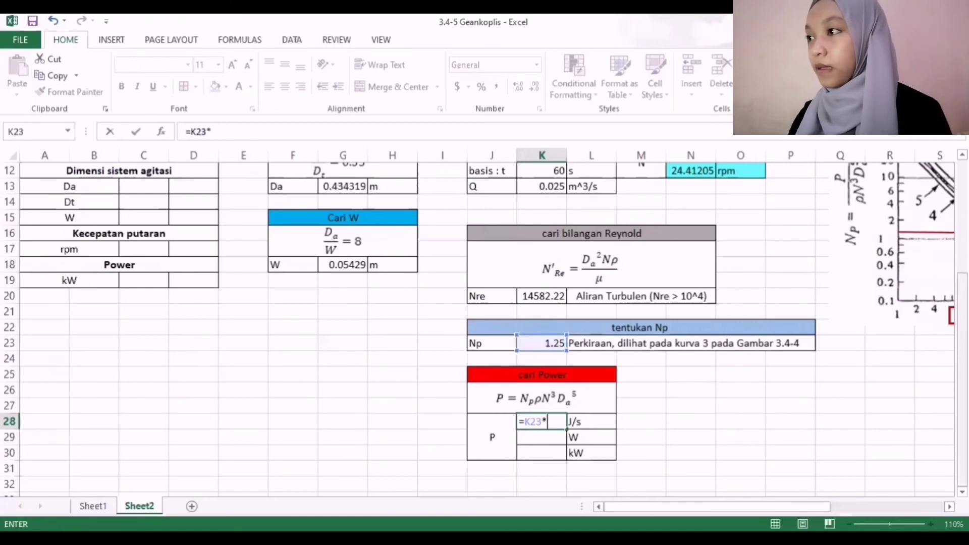
pyautogui.scroll(3, 654, 492)
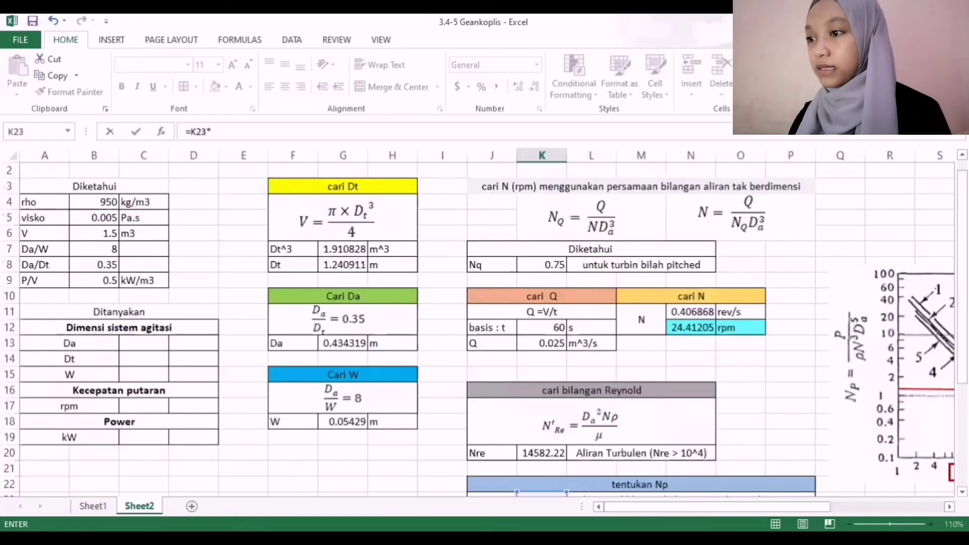
pyautogui.click(109, 202)
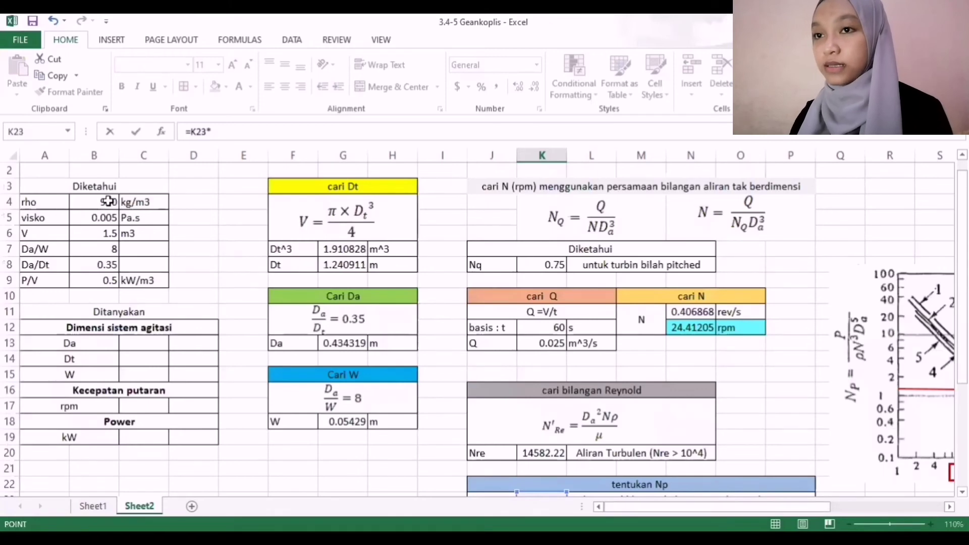
pyautogui.click(109, 202)
pyautogui.write('*')
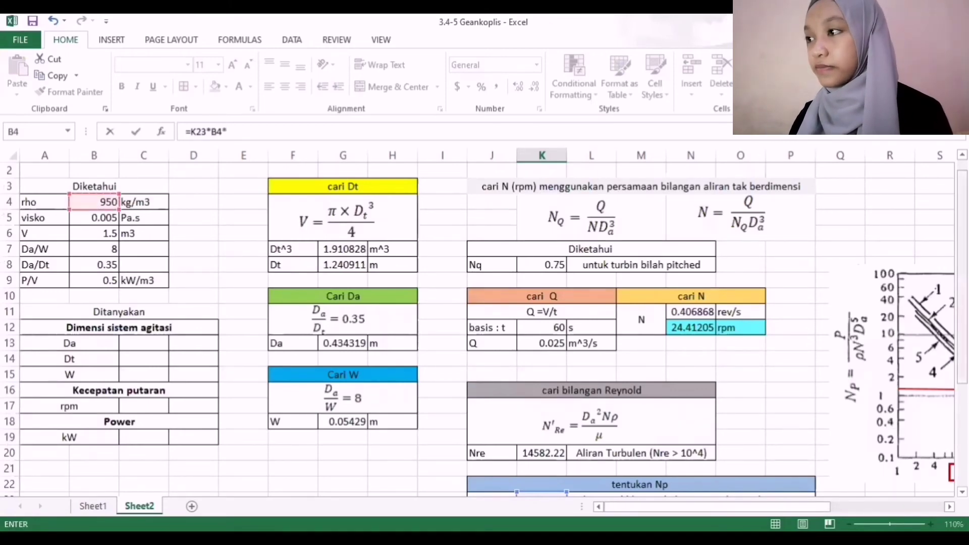
# - Finish the power formula with (N11^3)*(G13^5), giving 1.236049 J/s
pyautogui.scroll(-3, 484, 323)
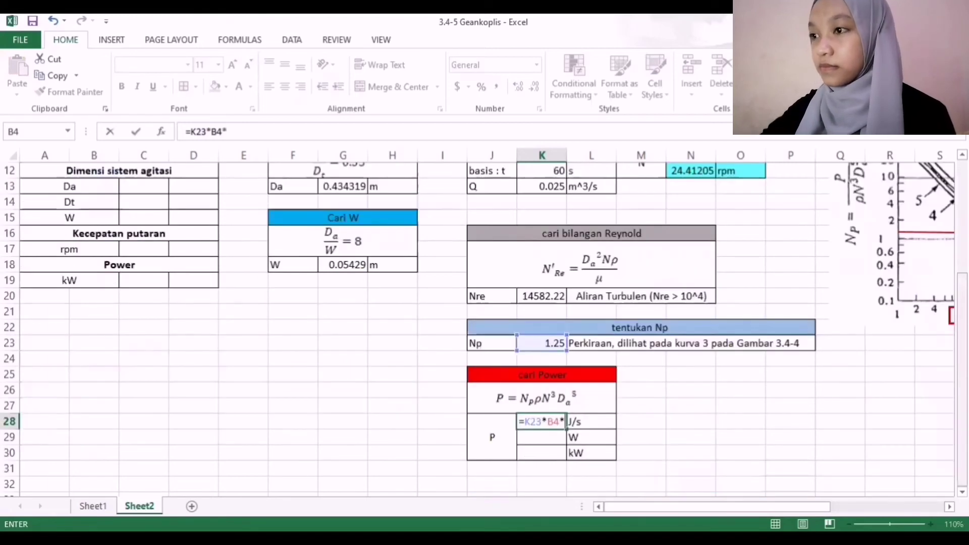
pyautogui.write('(')
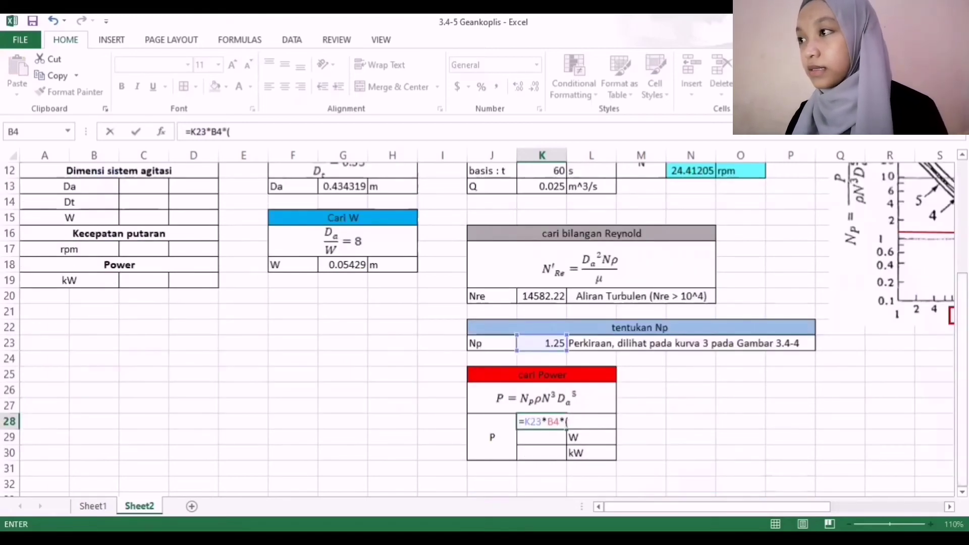
pyautogui.moveTo(962, 334); pyautogui.dragTo(703, 186)
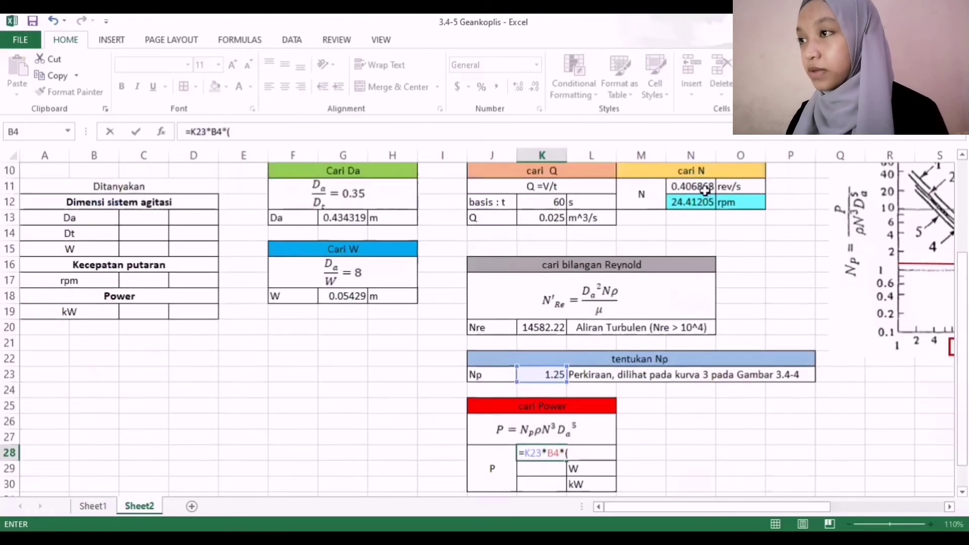
pyautogui.click(703, 186)
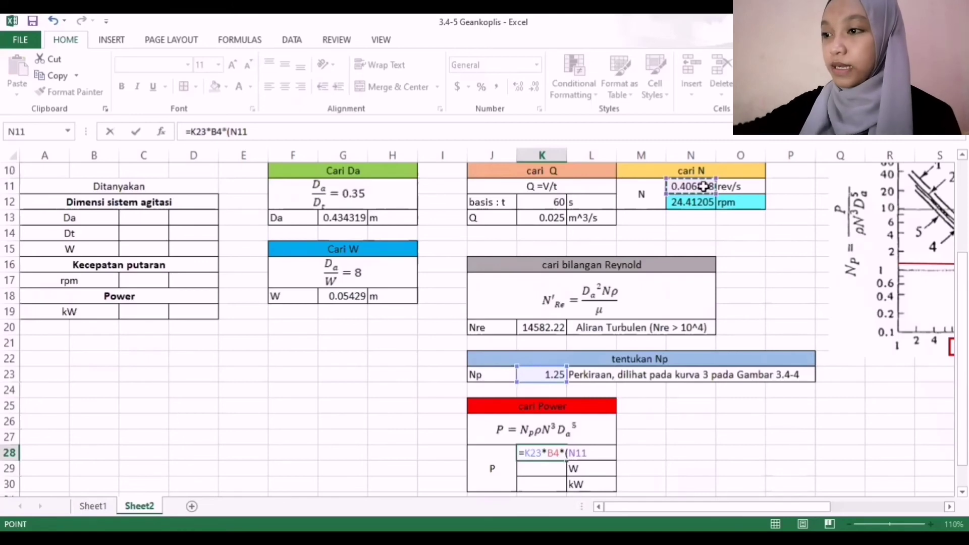
pyautogui.write('^3')
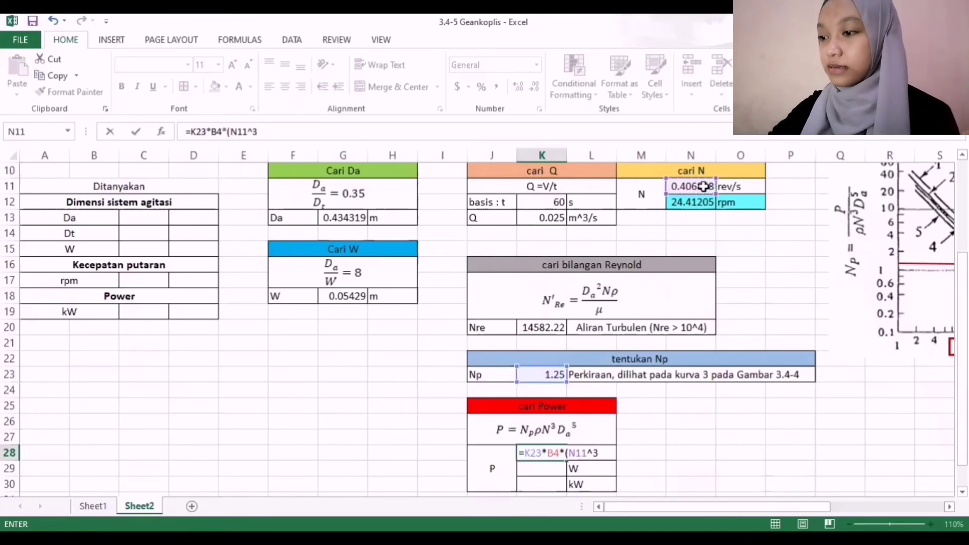
pyautogui.write(')*')
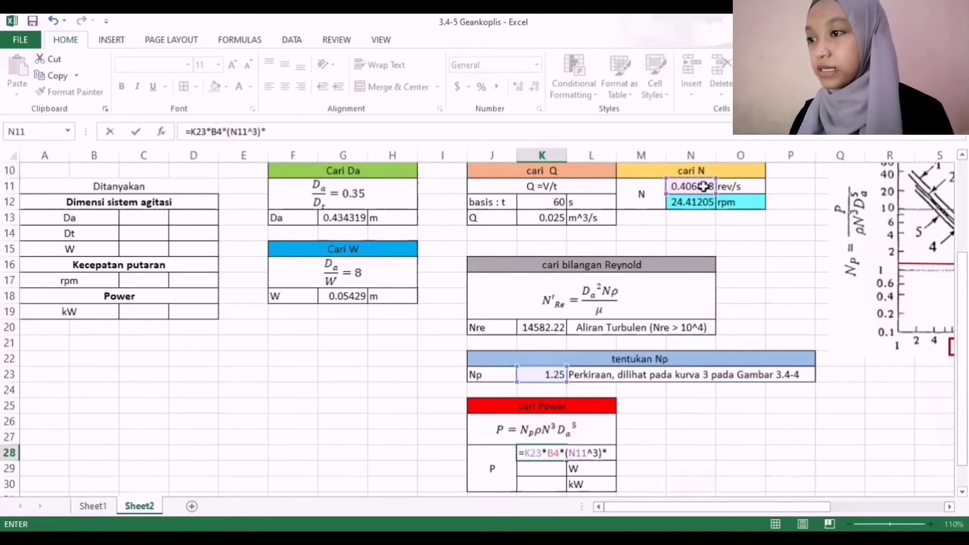
pyautogui.write('(')
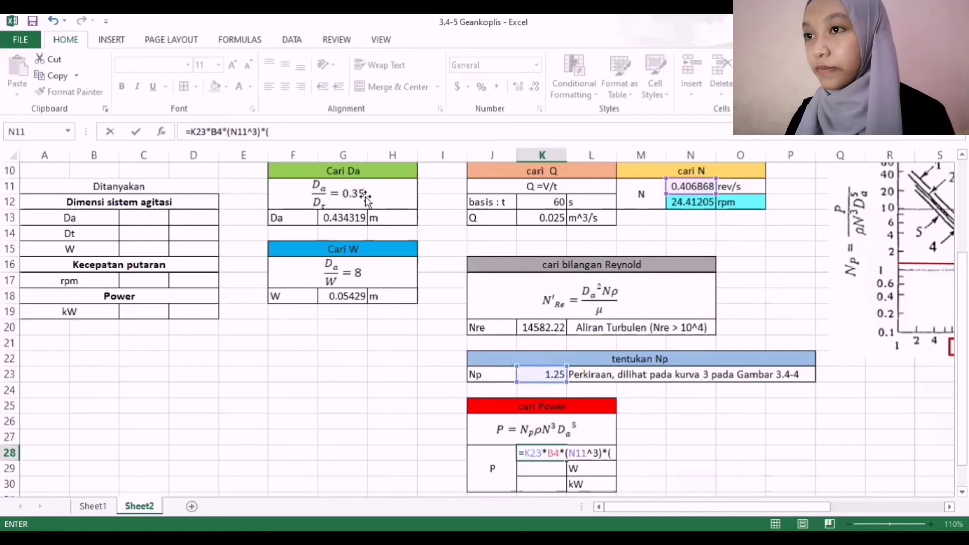
pyautogui.click(348, 217)
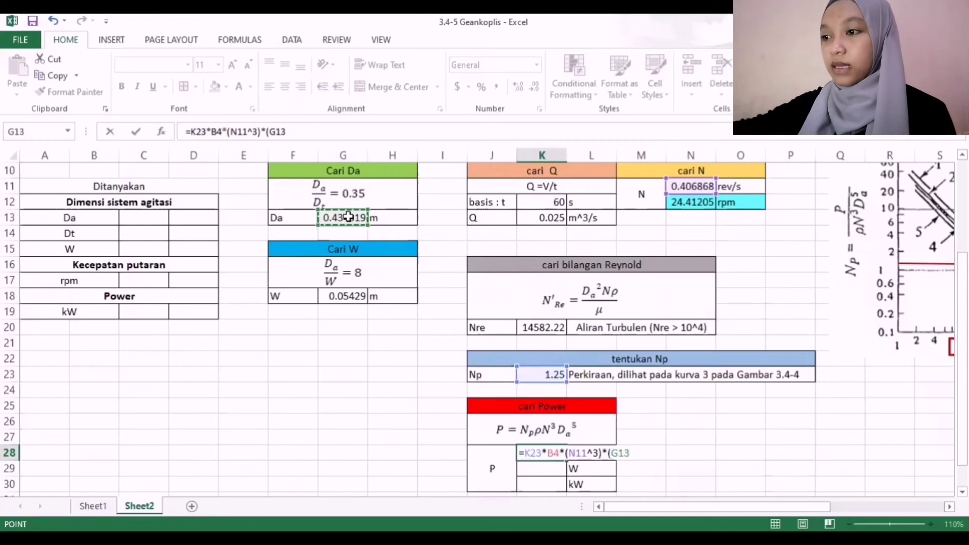
pyautogui.write('^5')
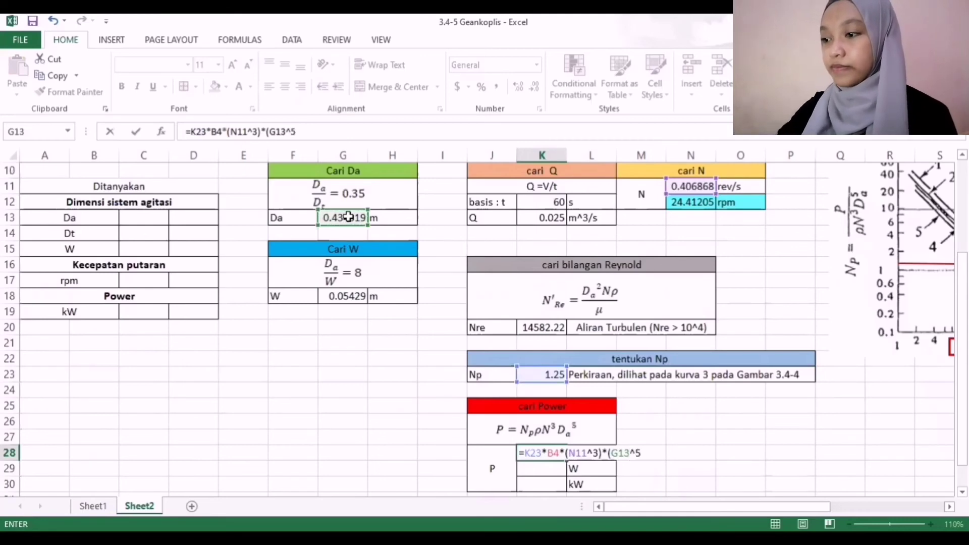
pyautogui.write(')')
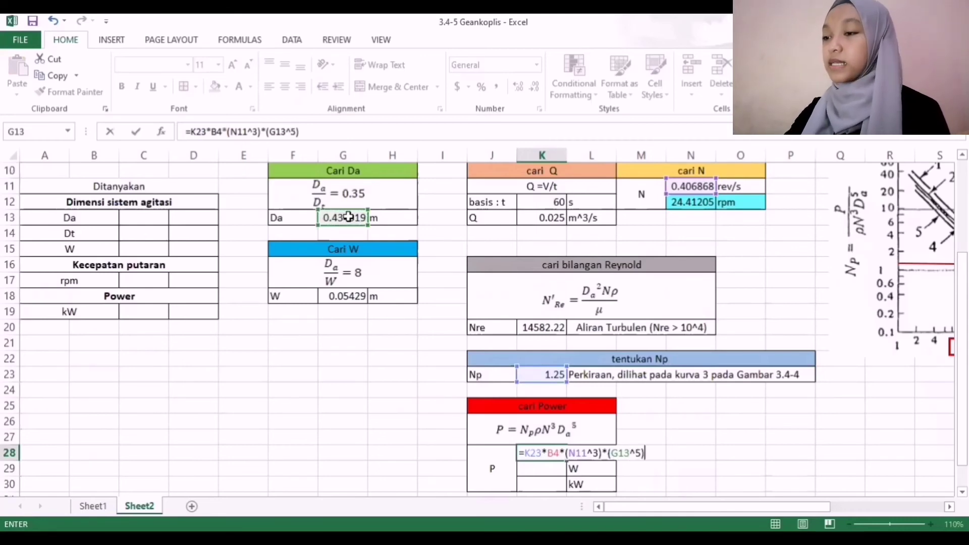
pyautogui.press('Return')
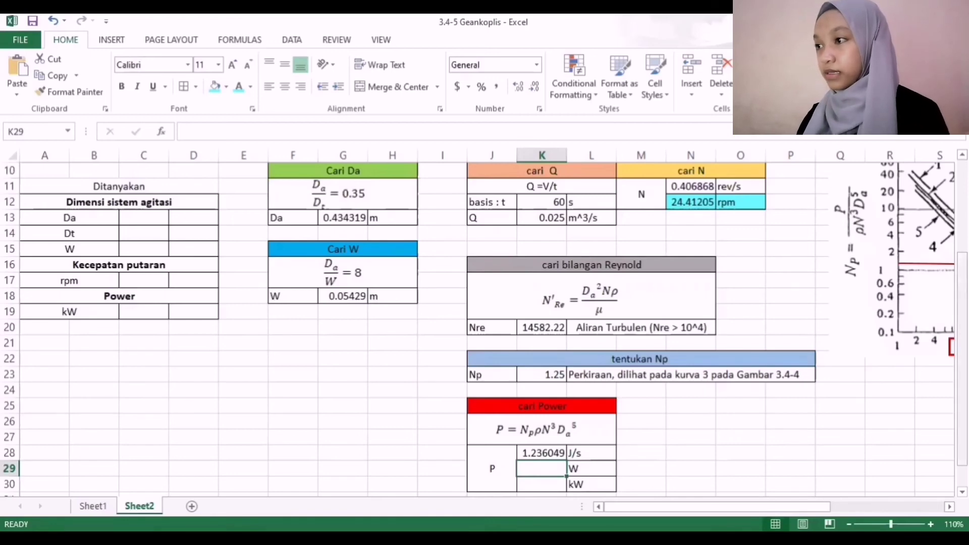
# - Fill the W row from the J/s result and the kW row as W/1000 (0.001236 kW)
pyautogui.scroll(-1, 484, 323)
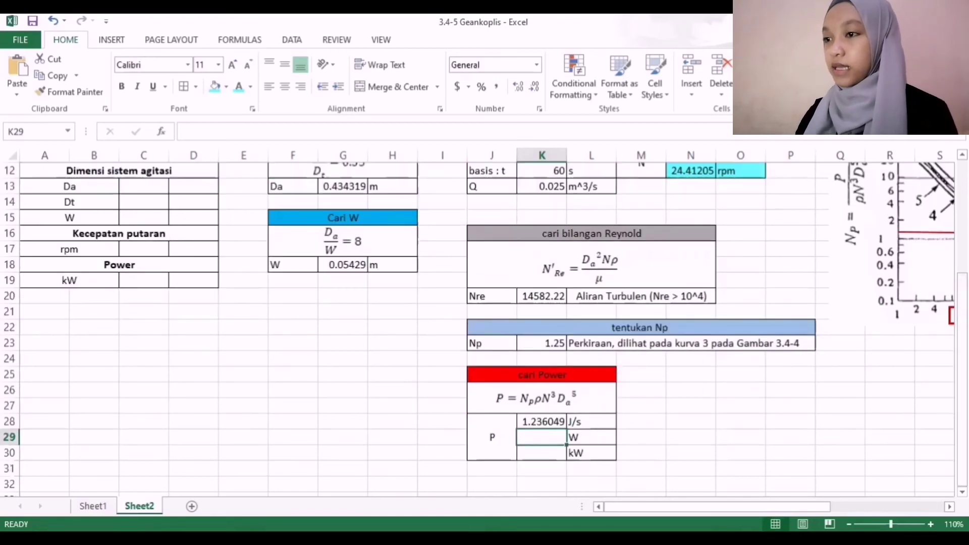
pyautogui.write('=')
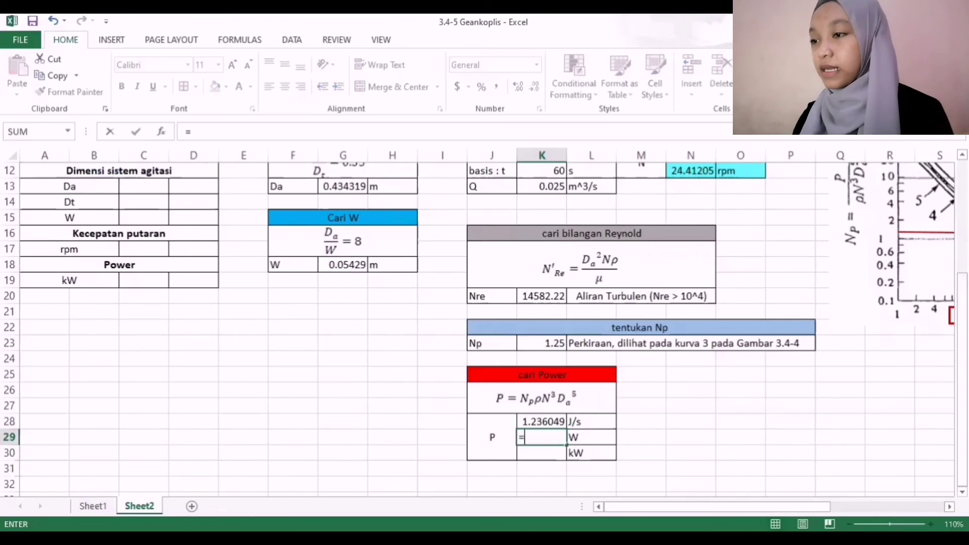
pyautogui.click(550, 424)
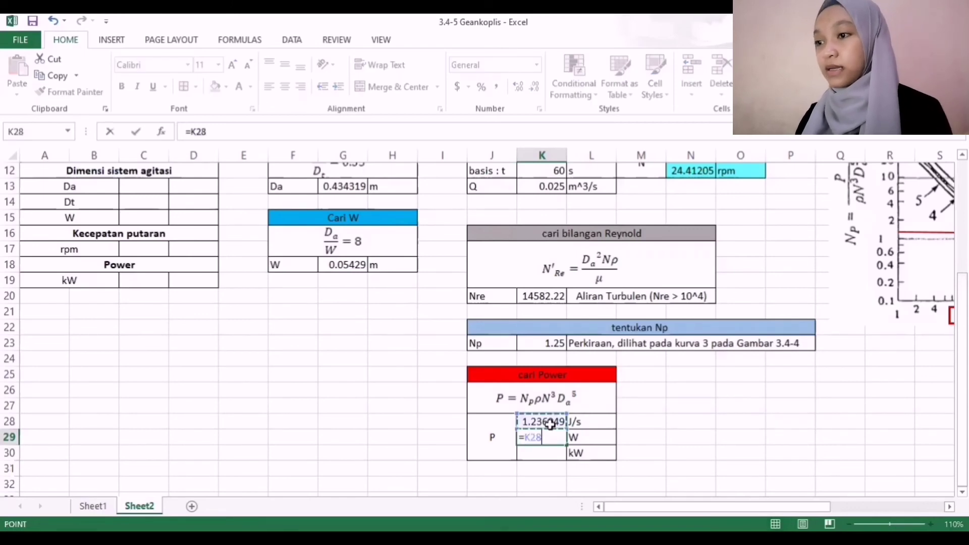
pyautogui.press('Return')
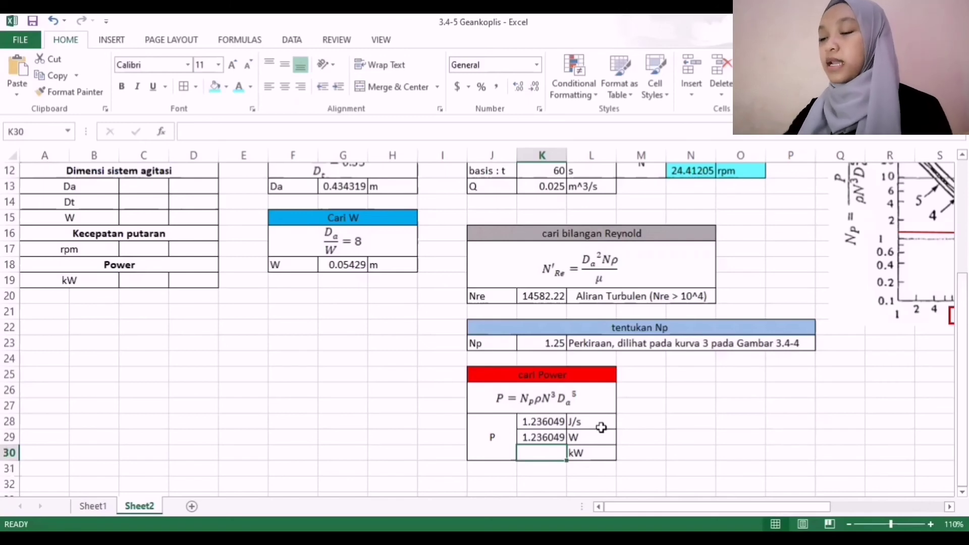
pyautogui.write('=')
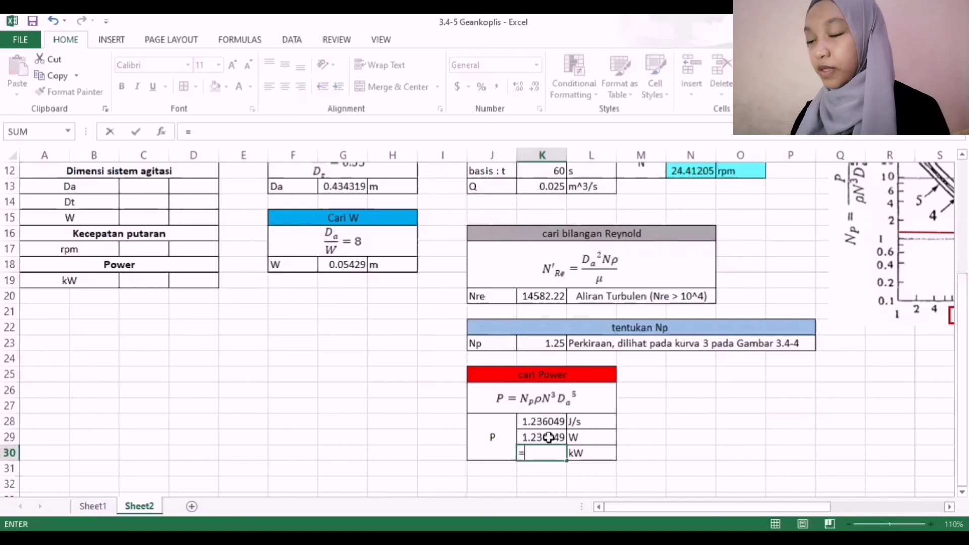
pyautogui.click(549, 437)
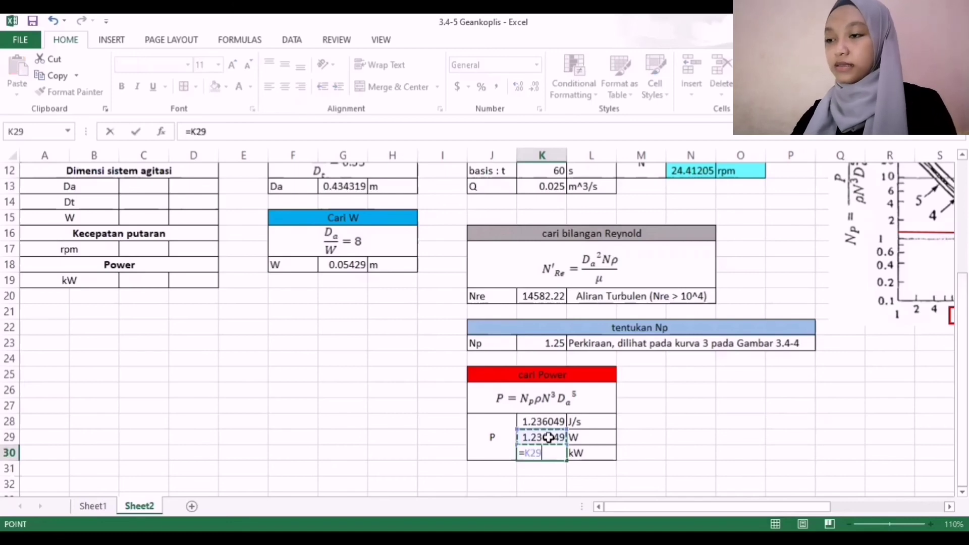
pyautogui.write('/1')
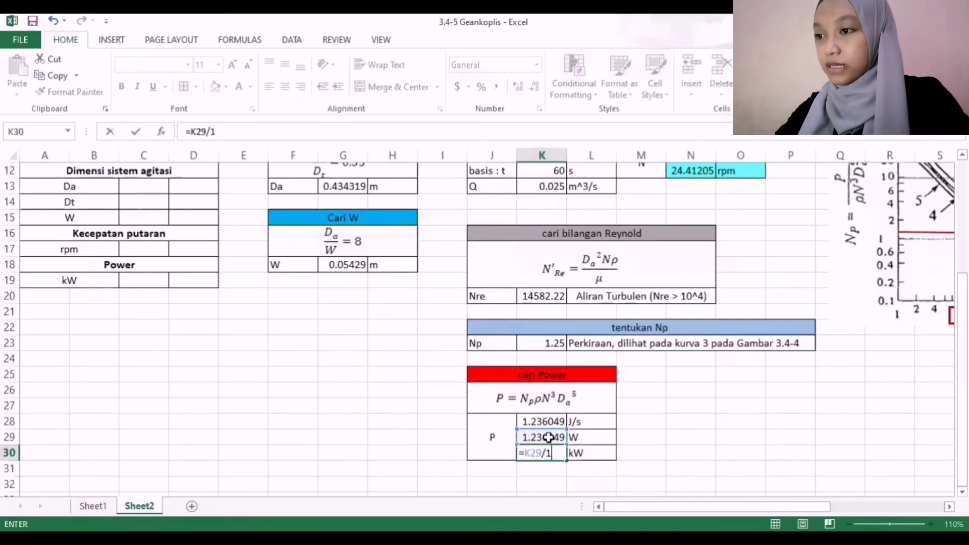
pyautogui.write('000')
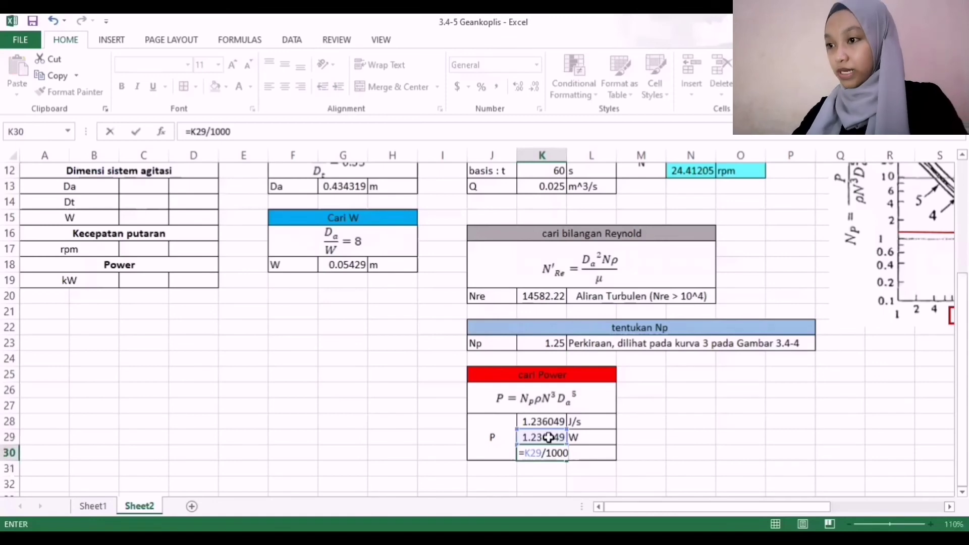
pyautogui.press('Return')
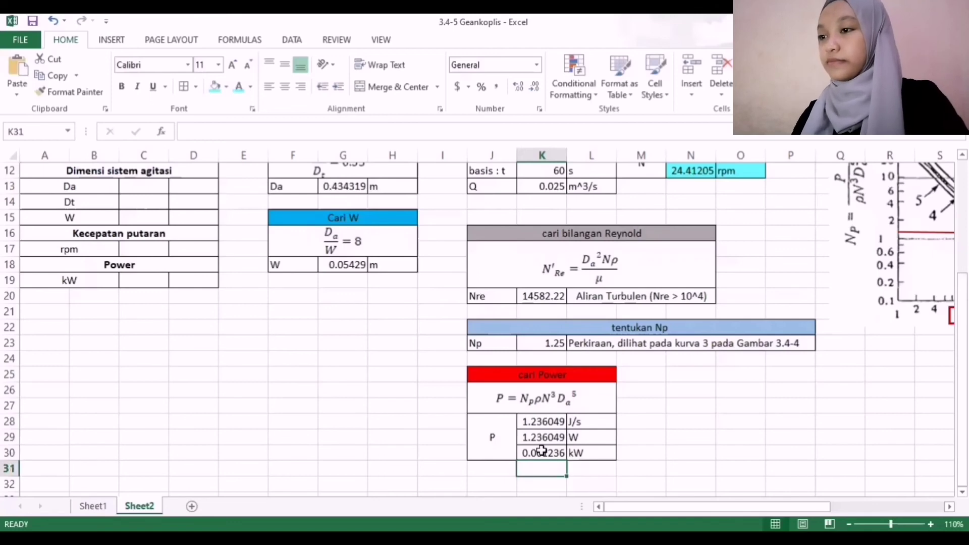
# - Shade the kW result cells K30:L30 light cyan
pyautogui.click(540, 451)
pyautogui.hotkey('shift', 'Right')
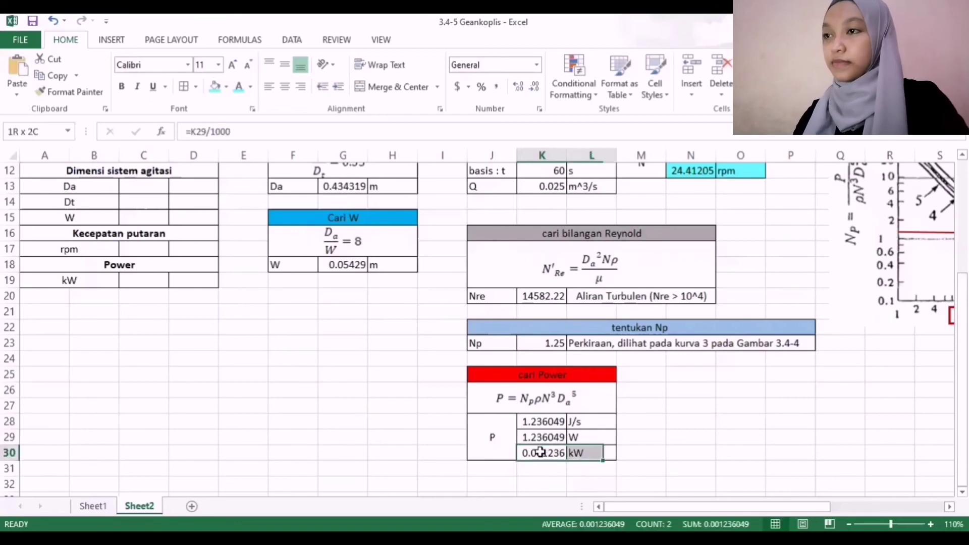
pyautogui.click(215, 89)
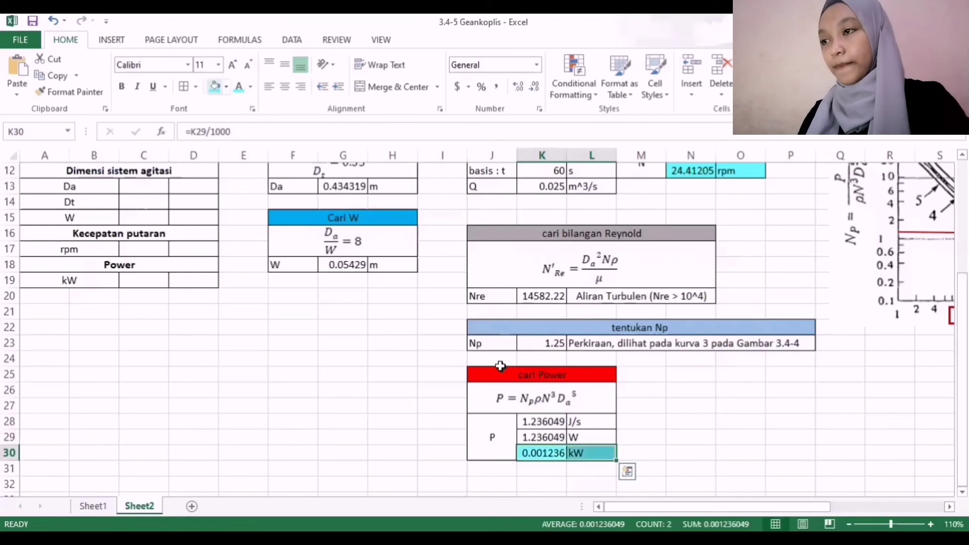
pyautogui.click(709, 427)
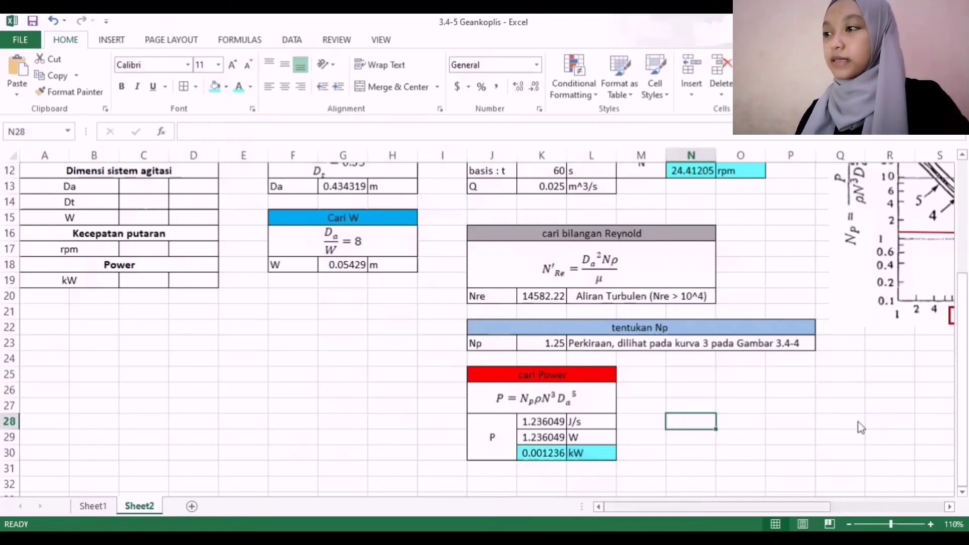
# - Link the Da, Dt and W answers to =G13, =G8 and =G18
pyautogui.scroll(1, 244, 255)
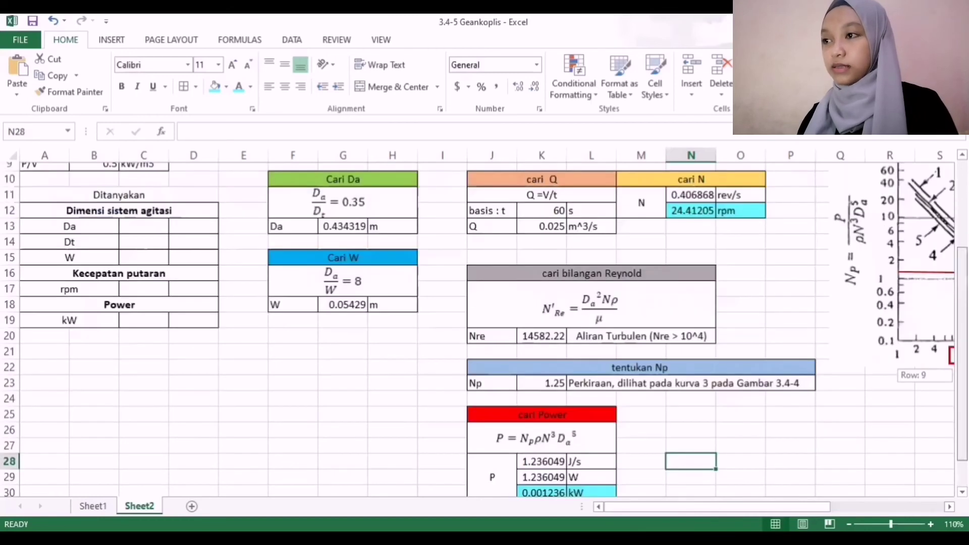
pyautogui.click(124, 236)
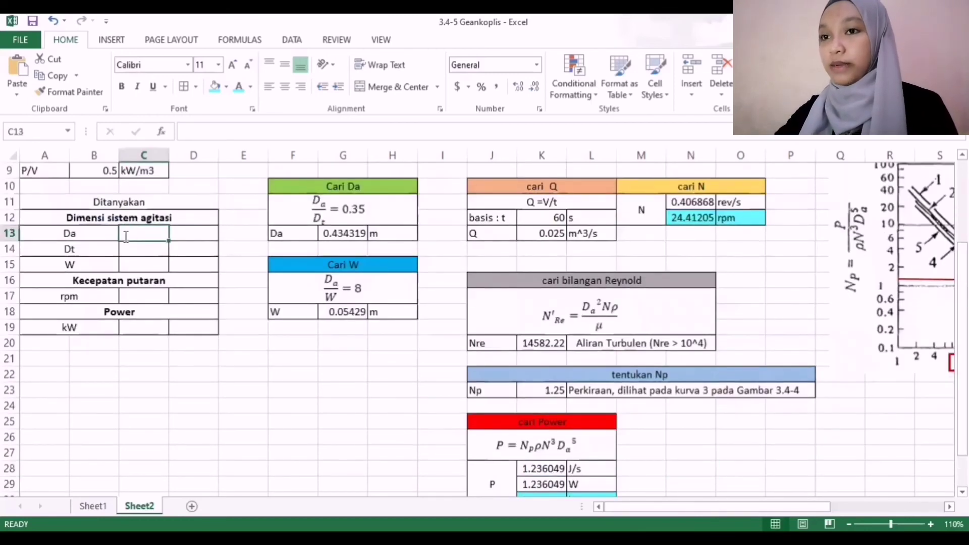
pyautogui.write('=')
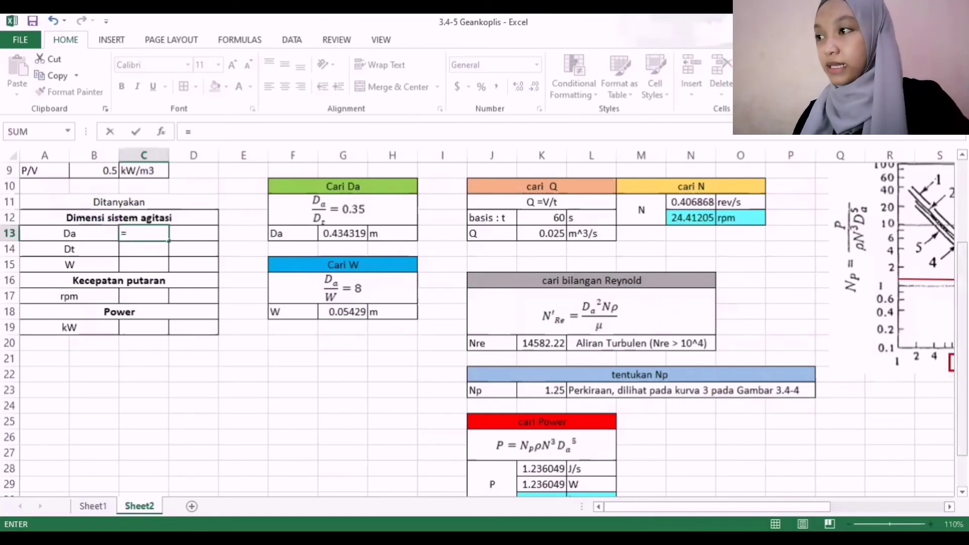
pyautogui.scroll(2, 328, 212)
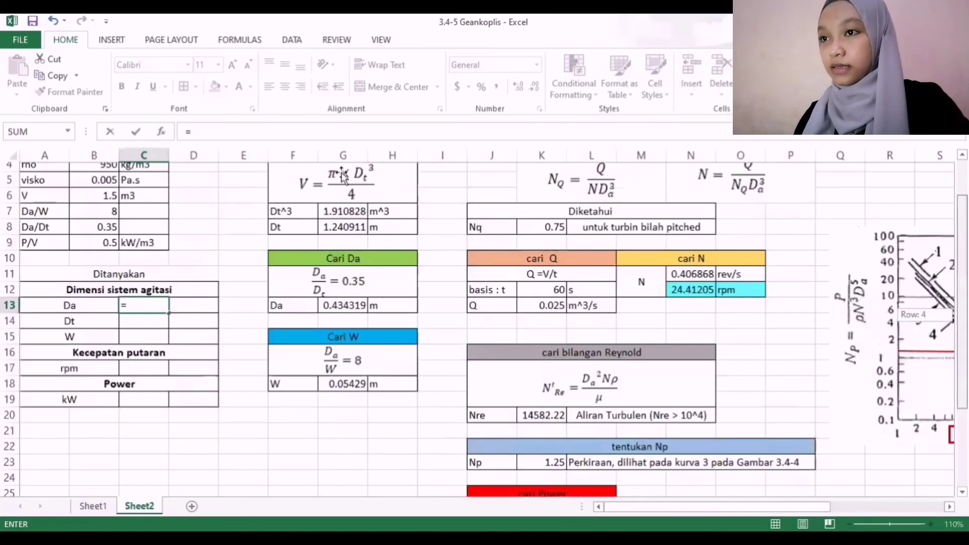
pyautogui.click(335, 311)
pyautogui.press('Return')
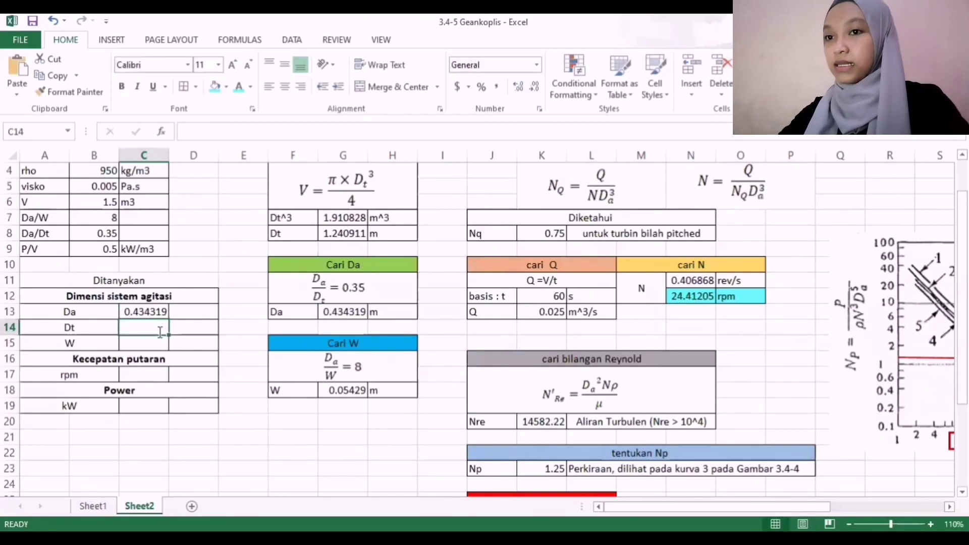
pyautogui.write('=')
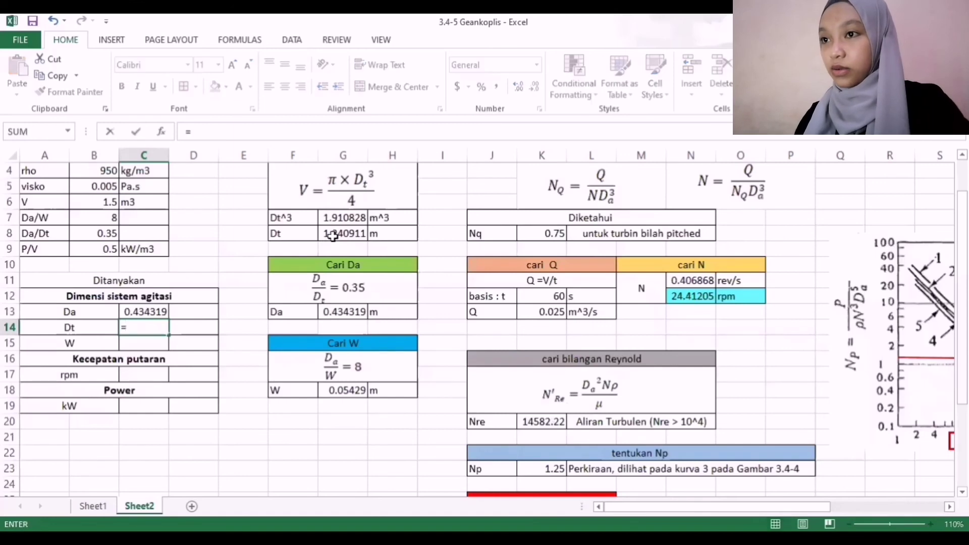
pyautogui.click(332, 236)
pyautogui.press('Return')
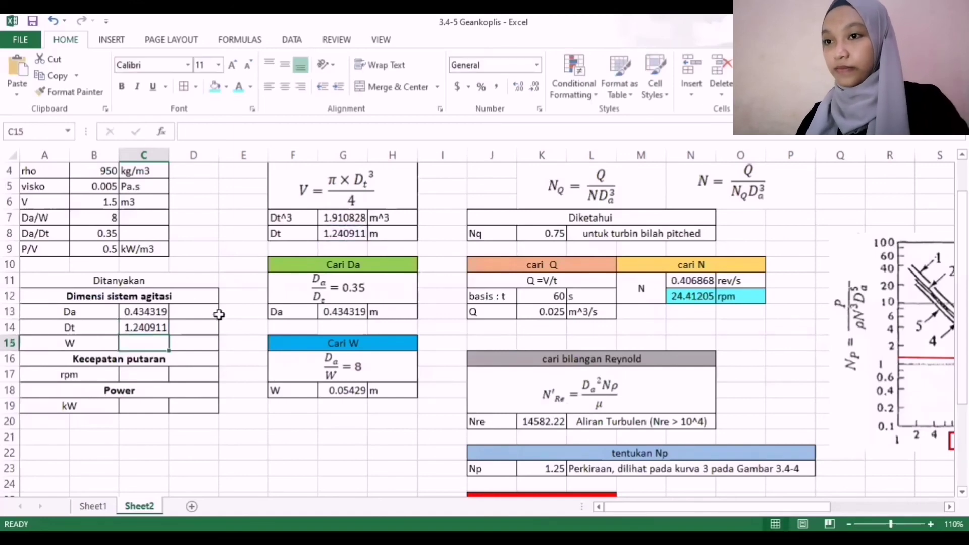
pyautogui.write('=')
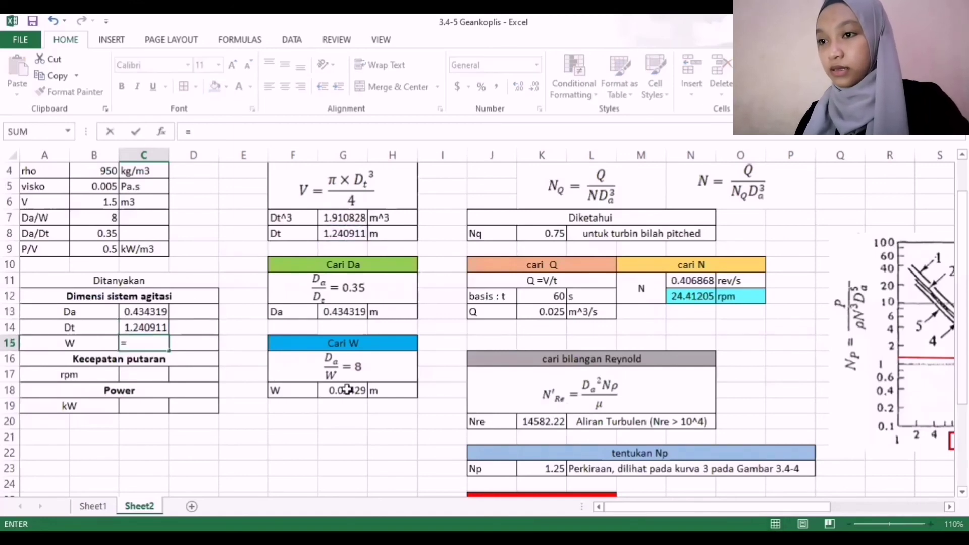
pyautogui.click(348, 389)
pyautogui.press('Return')
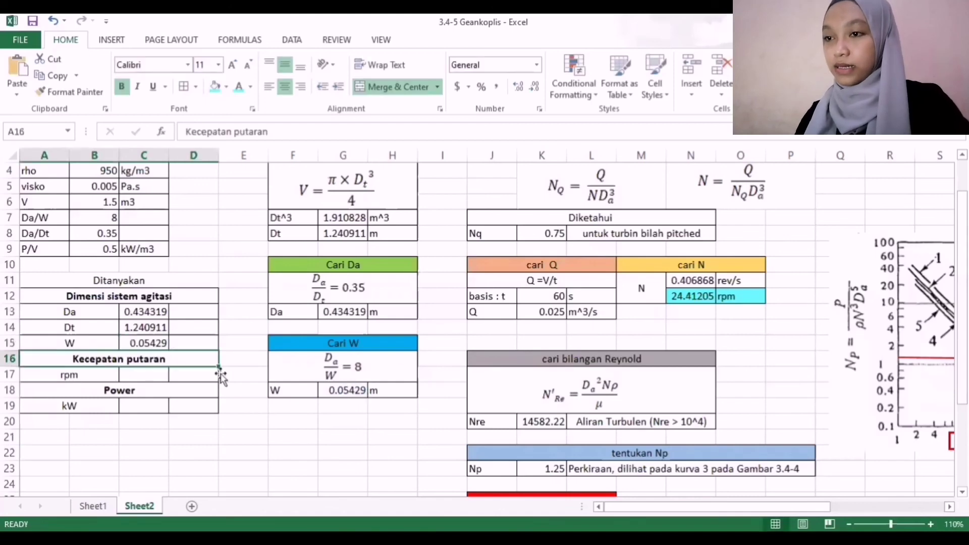
# - Enter the unit m beside the Da, Dt and W answers in D13:D15
pyautogui.click(190, 314)
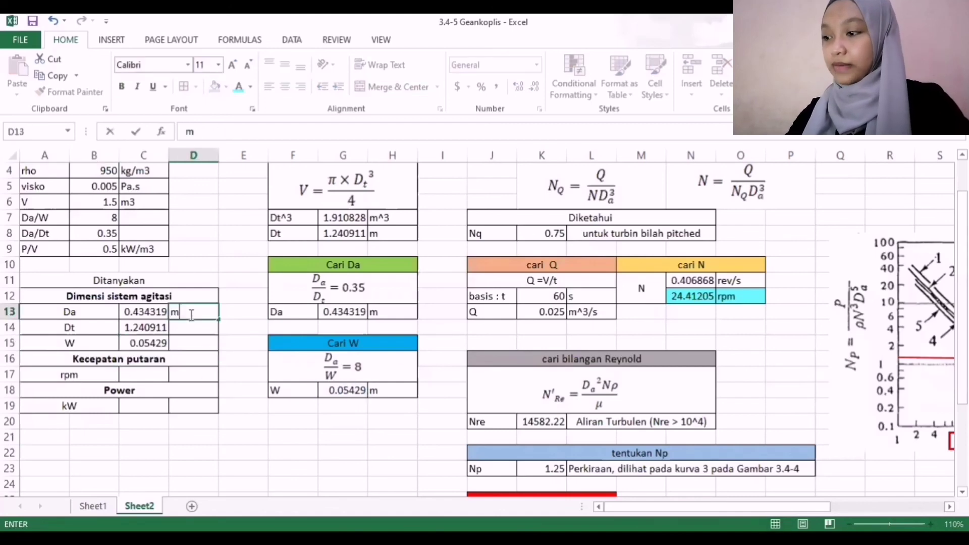
pyautogui.write('m')
pyautogui.press('Return')
pyautogui.write('m')
pyautogui.press('Return')
pyautogui.write('m')
pyautogui.press('Return')
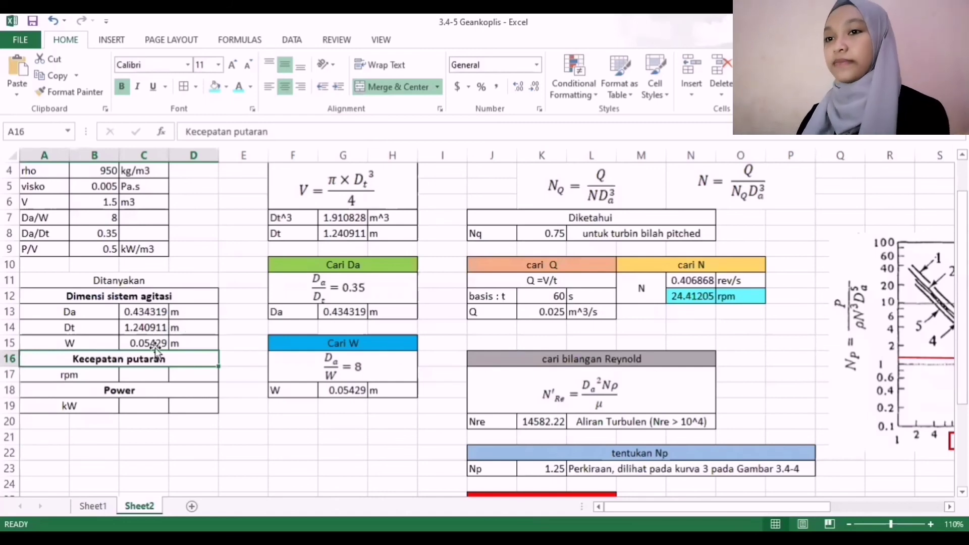
# - Link the rpm answer C17 to =N12 (24.41205) and the kW answer C19 to =K30 (0.001236)
pyautogui.click(146, 373)
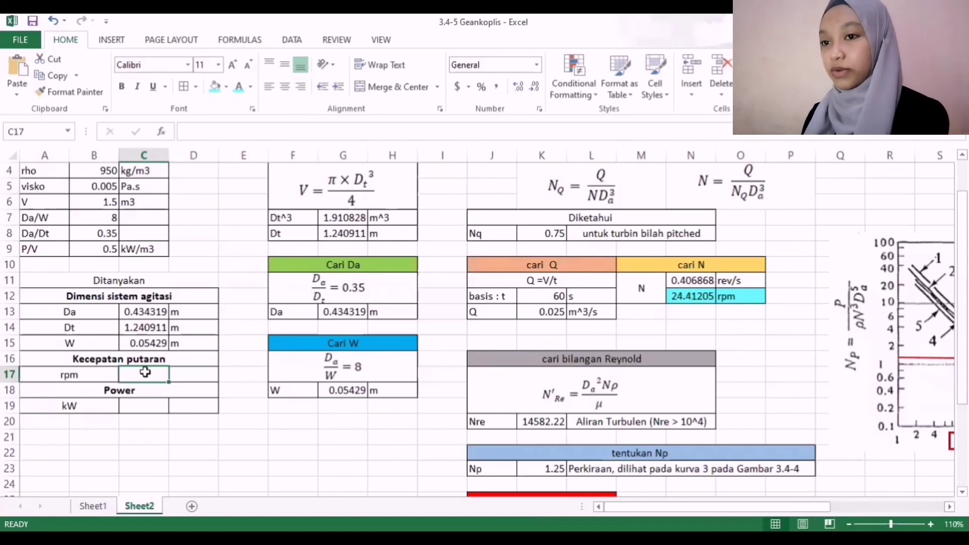
pyautogui.write('=')
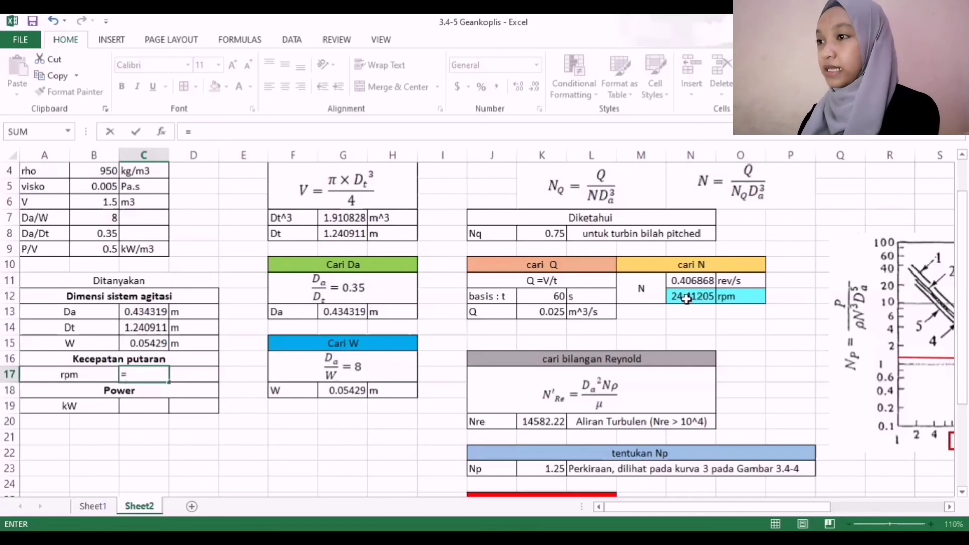
pyautogui.click(687, 298)
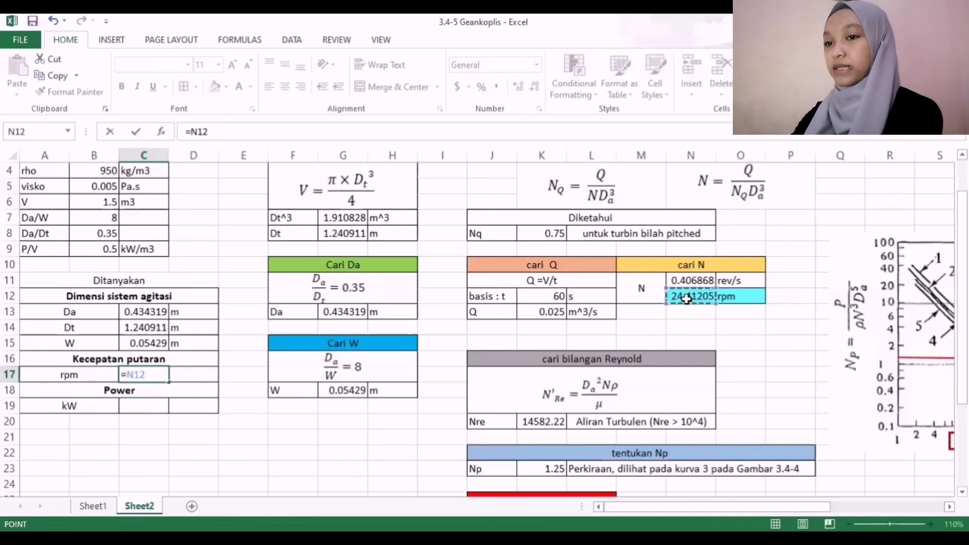
pyautogui.press('Return')
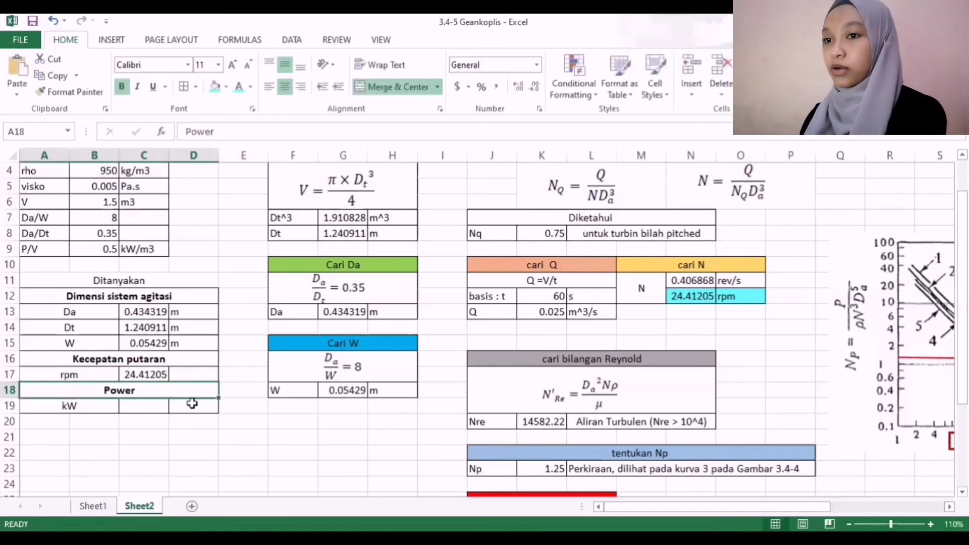
pyautogui.click(145, 407)
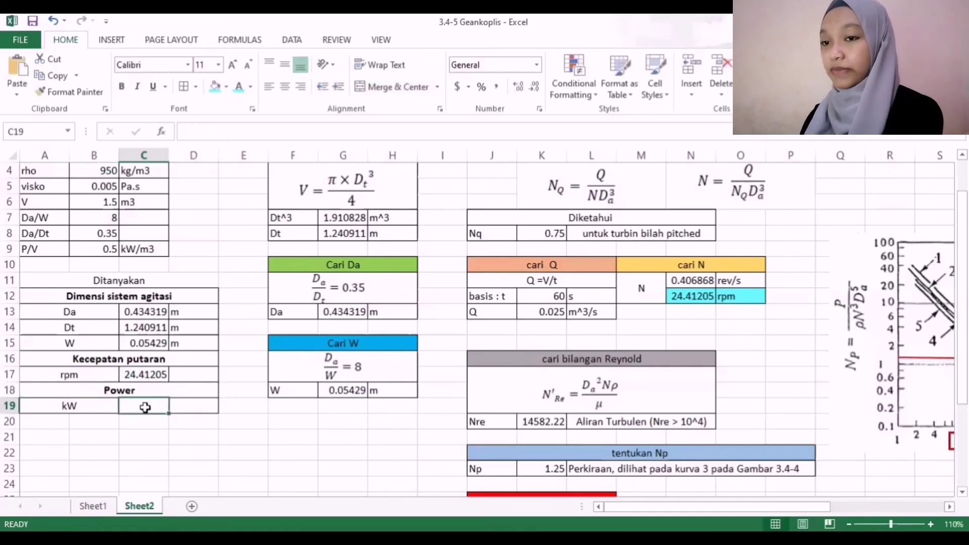
pyautogui.write('=')
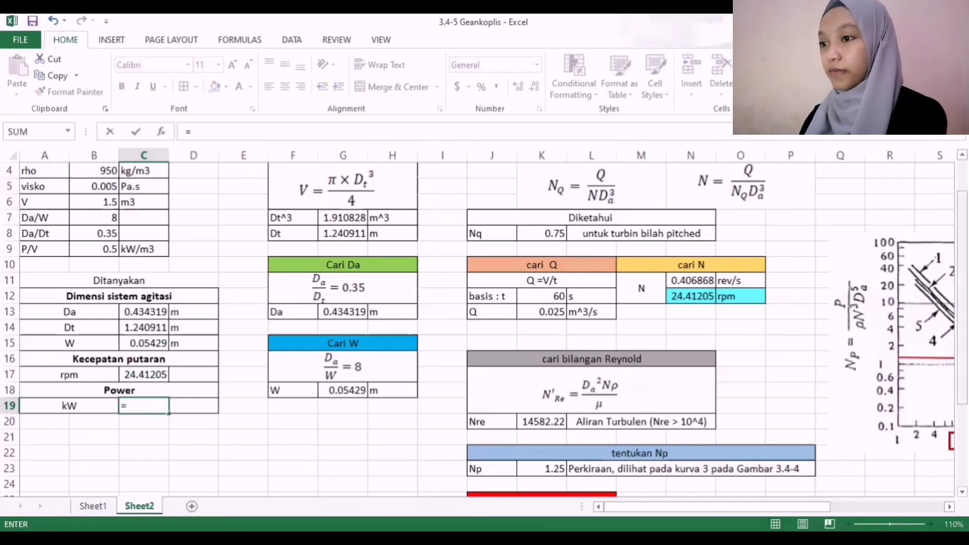
pyautogui.scroll(-3, 752, 361)
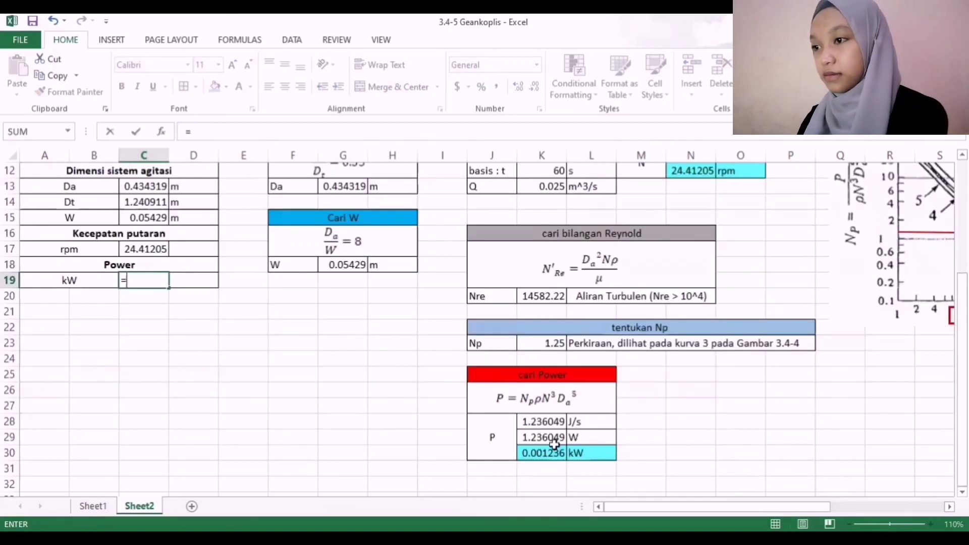
pyautogui.click(544, 453)
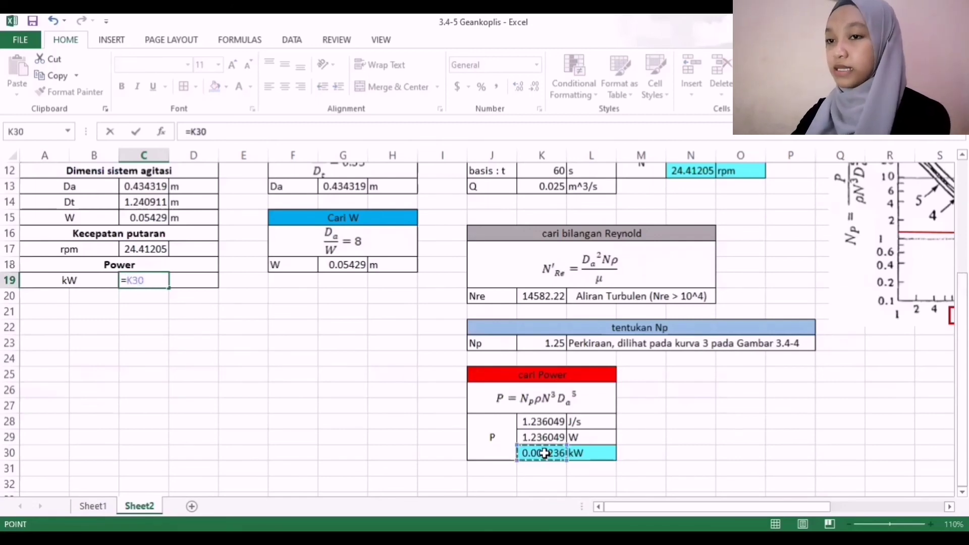
pyautogui.press('Return')
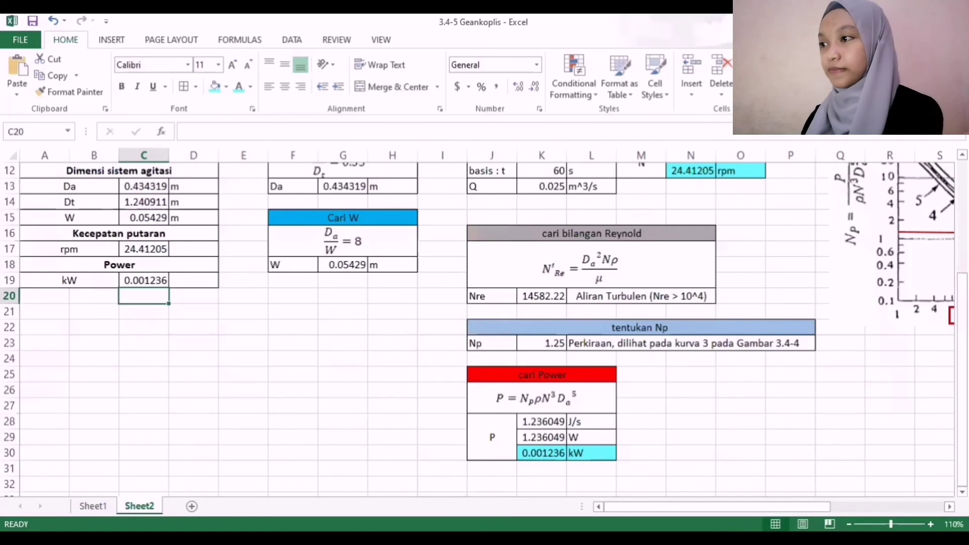
pyautogui.moveTo(961, 452); pyautogui.dragTo(962, 353)
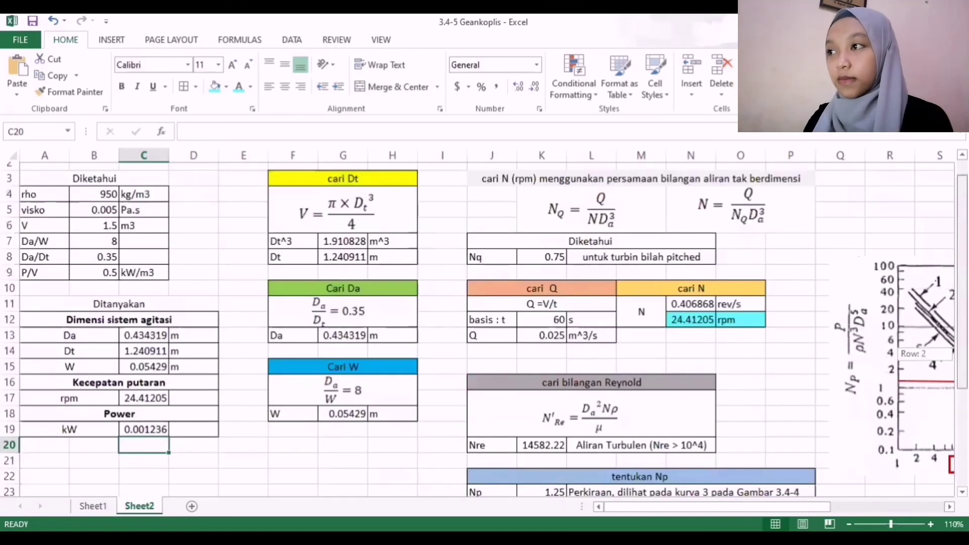
pyautogui.moveTo(962, 353); pyautogui.dragTo(723, 302)
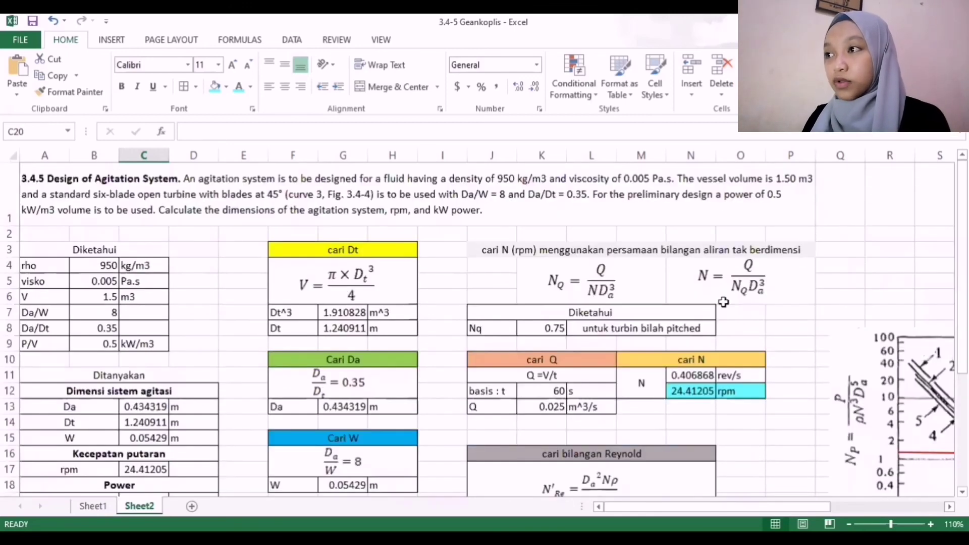